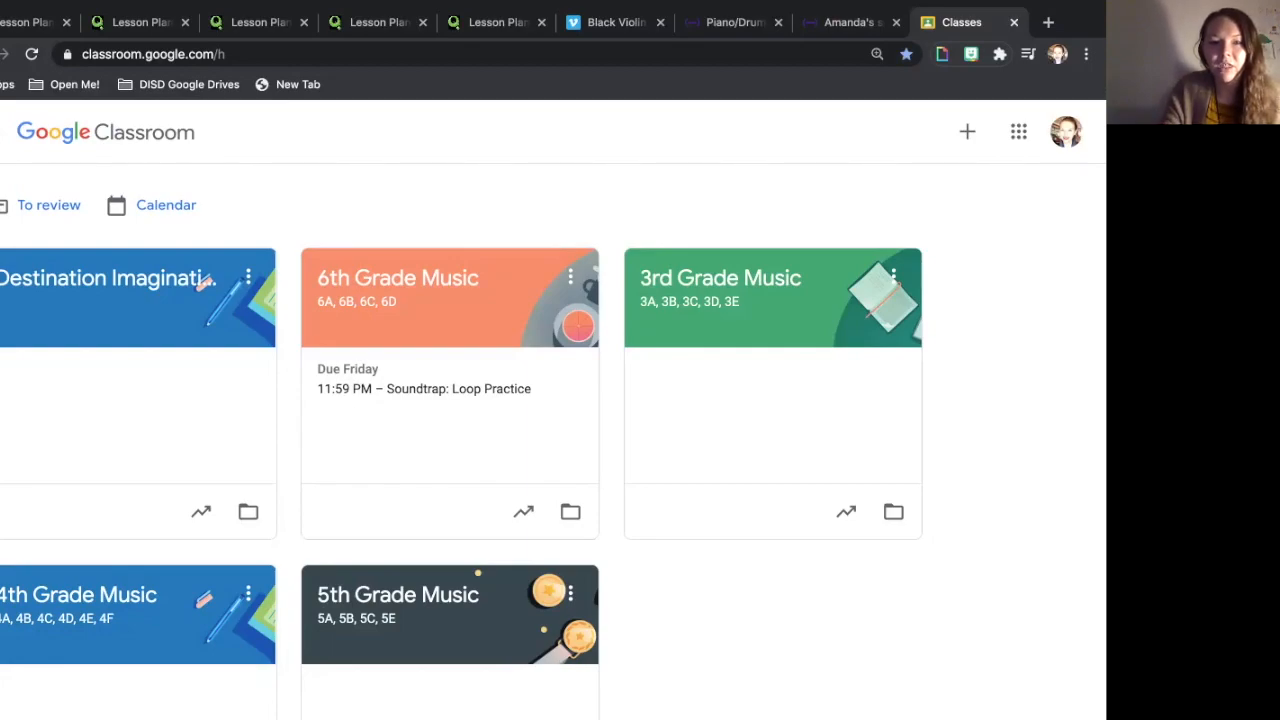
- Go to the 6th Grade Music class's Classwork and expand Soundtrap: Loop Practice to show its instructions and link
click(398, 278)
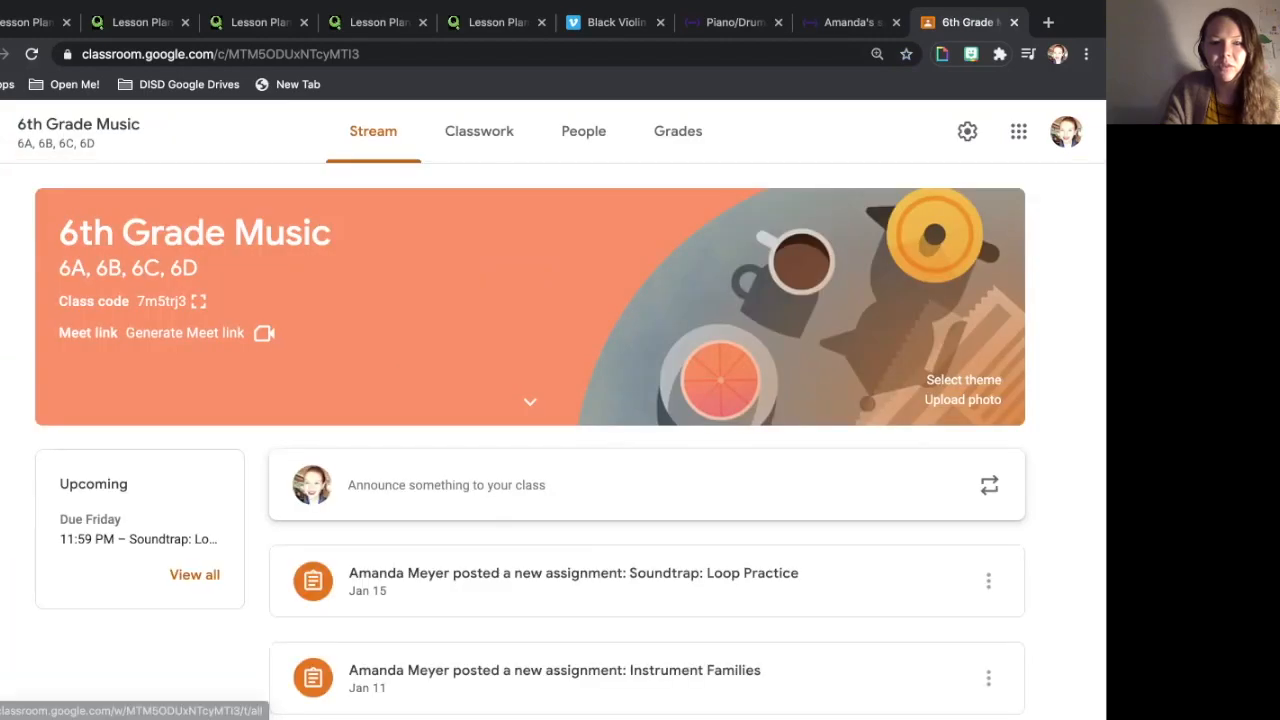
click(479, 131)
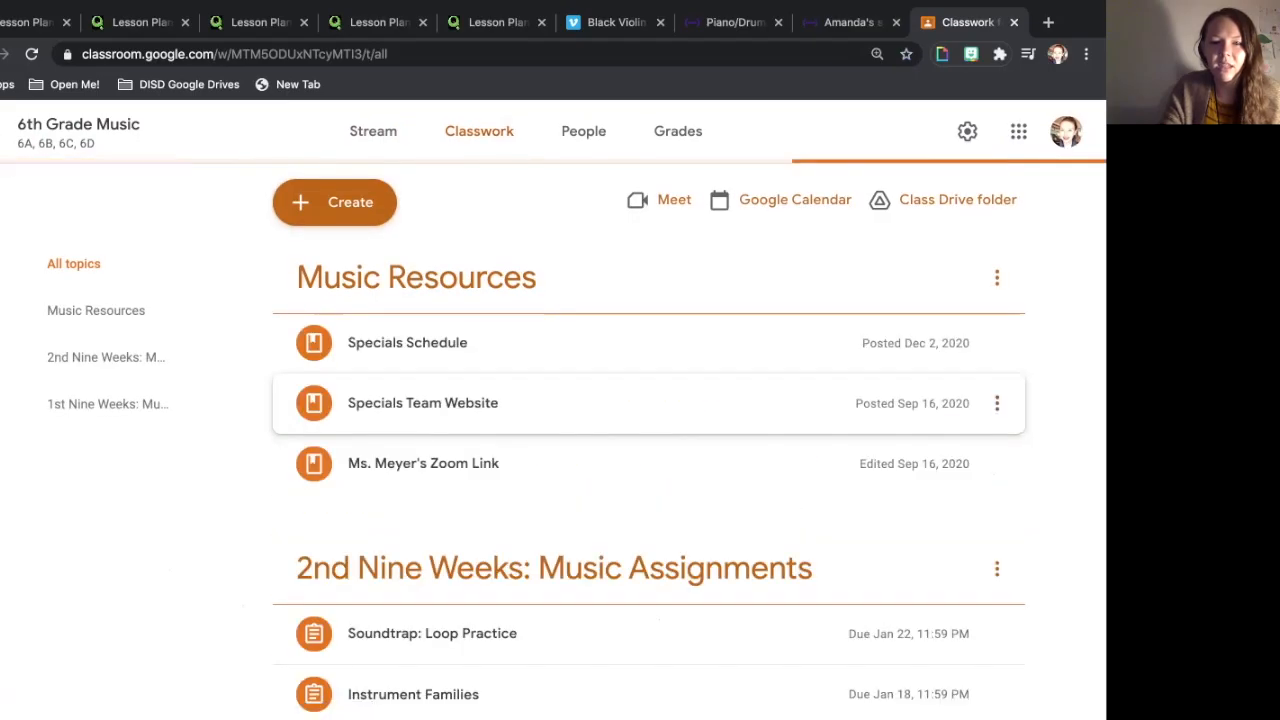
scroll(648, 440, down, 2)
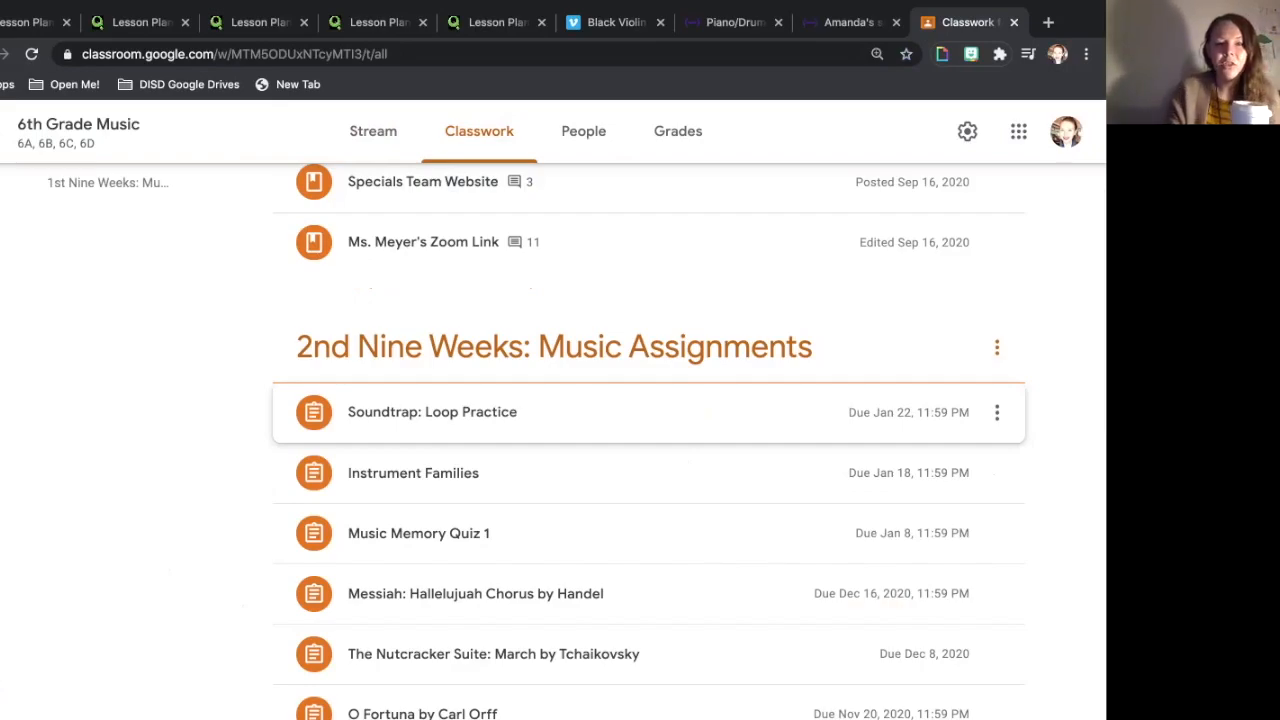
click(649, 413)
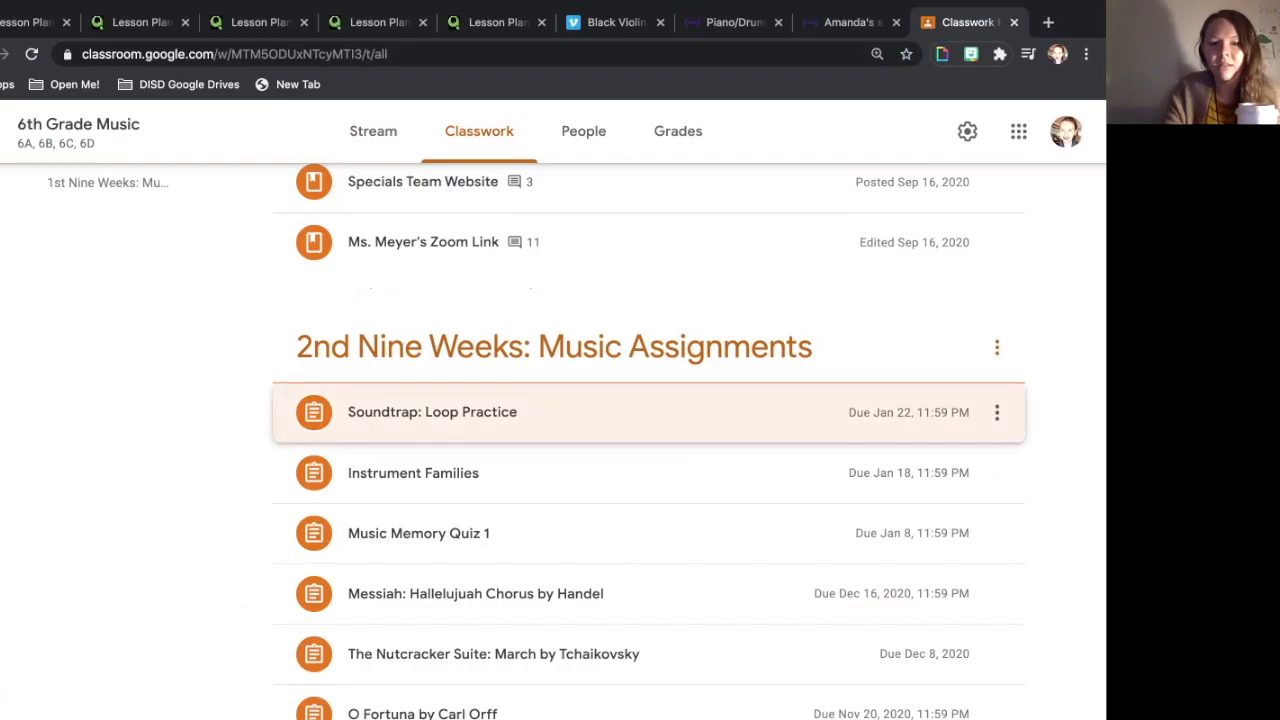
scroll(649, 580, down, 5)
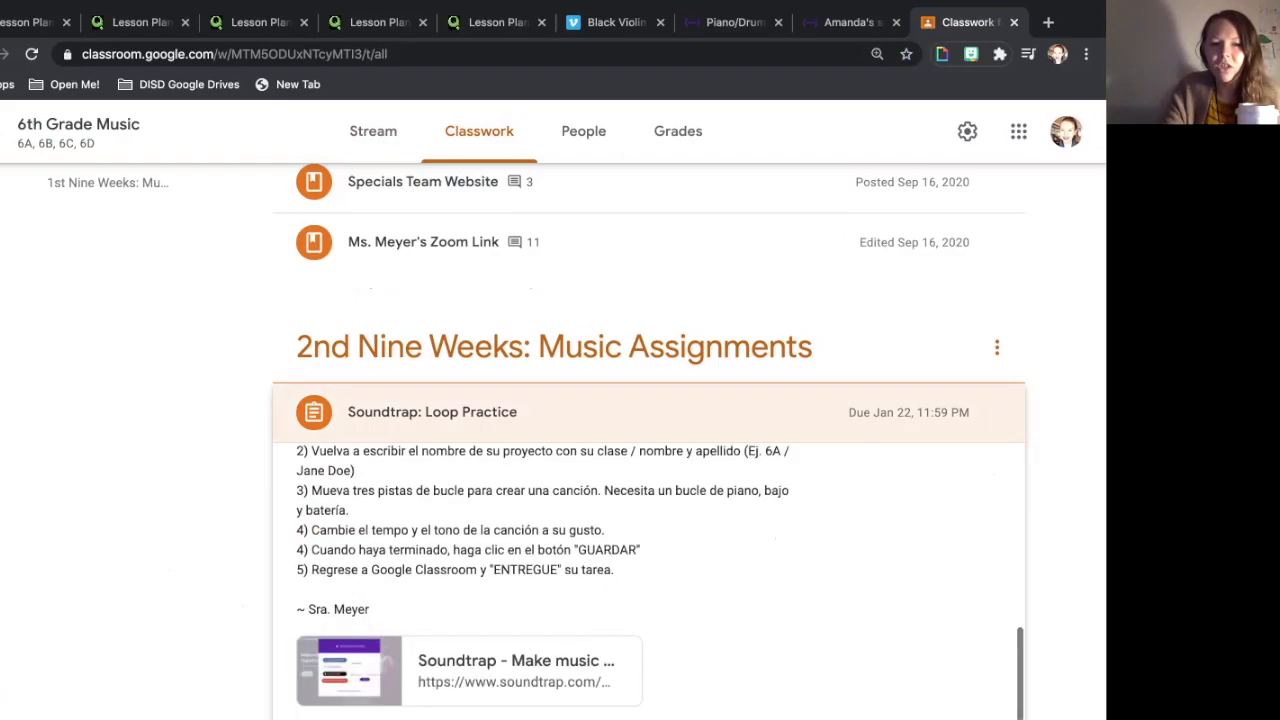
scroll(649, 450, down, 2)
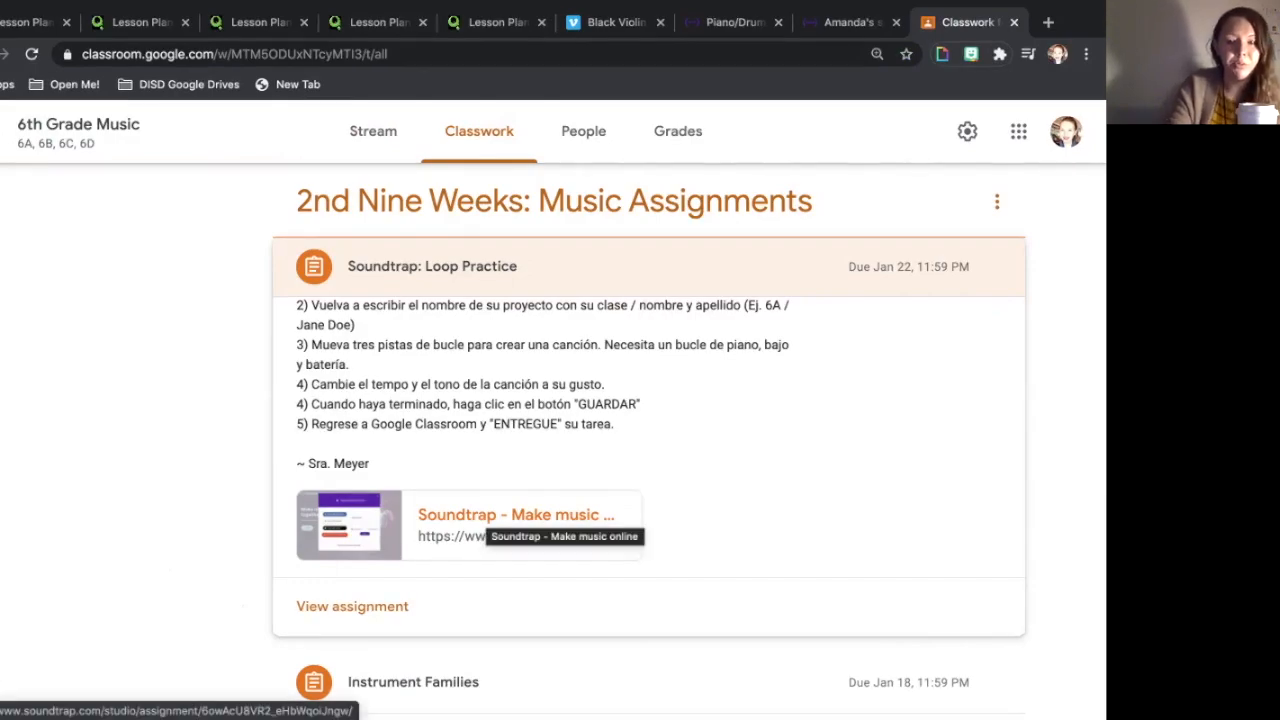
- Open the assignment's Soundtrap link to load the empty Assignment Jan 15 project
click(515, 514)
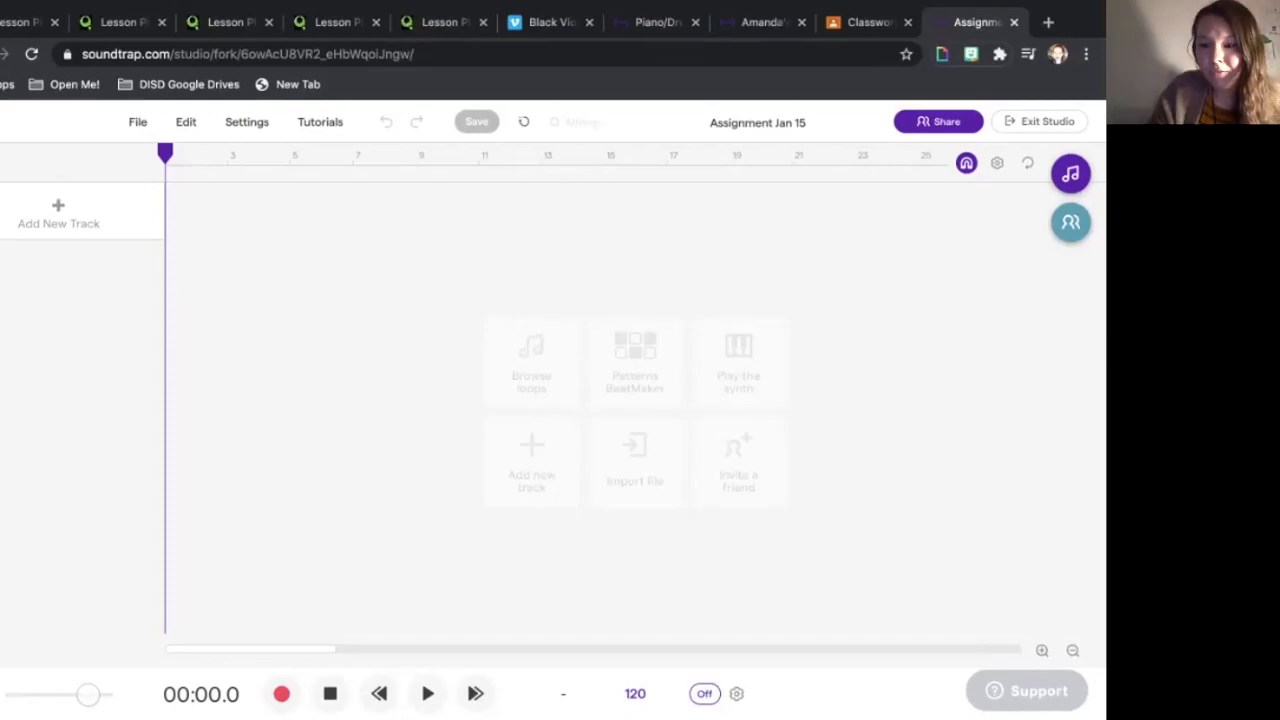
- Replace the project title with the placeholder '6D/First Name & Last Name'
click(758, 122)
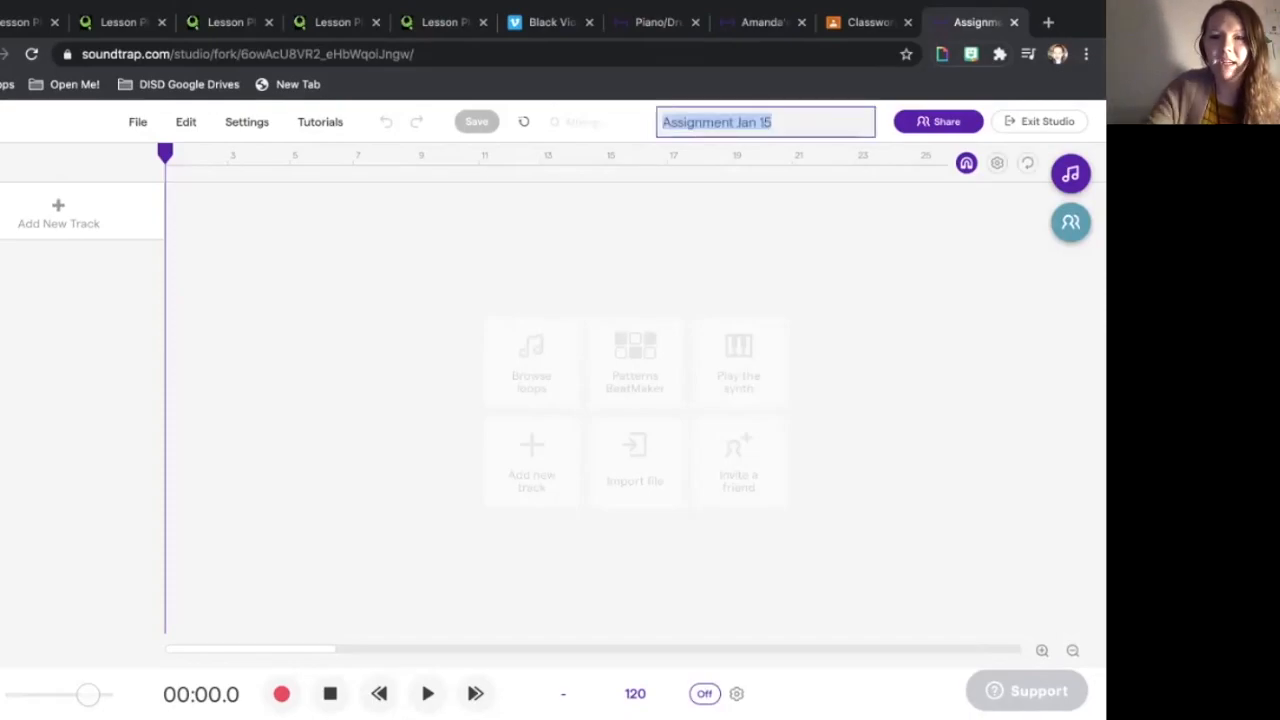
click(856, 230)
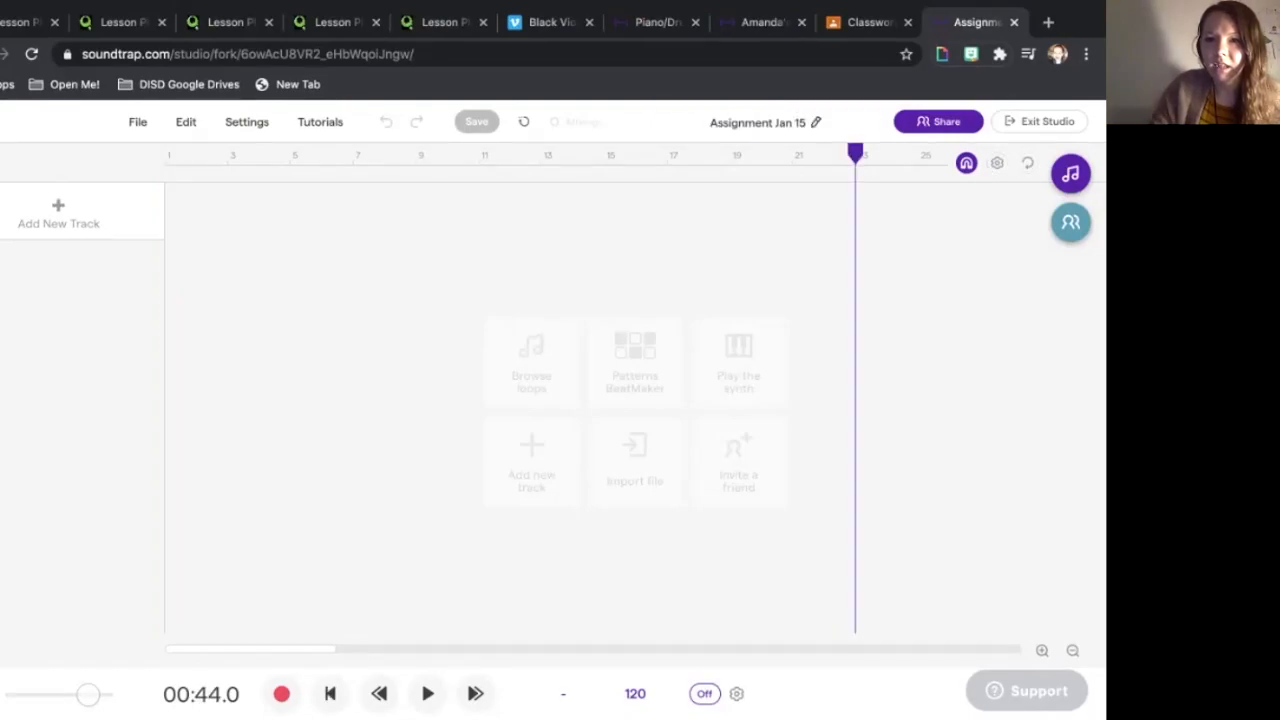
click(758, 122)
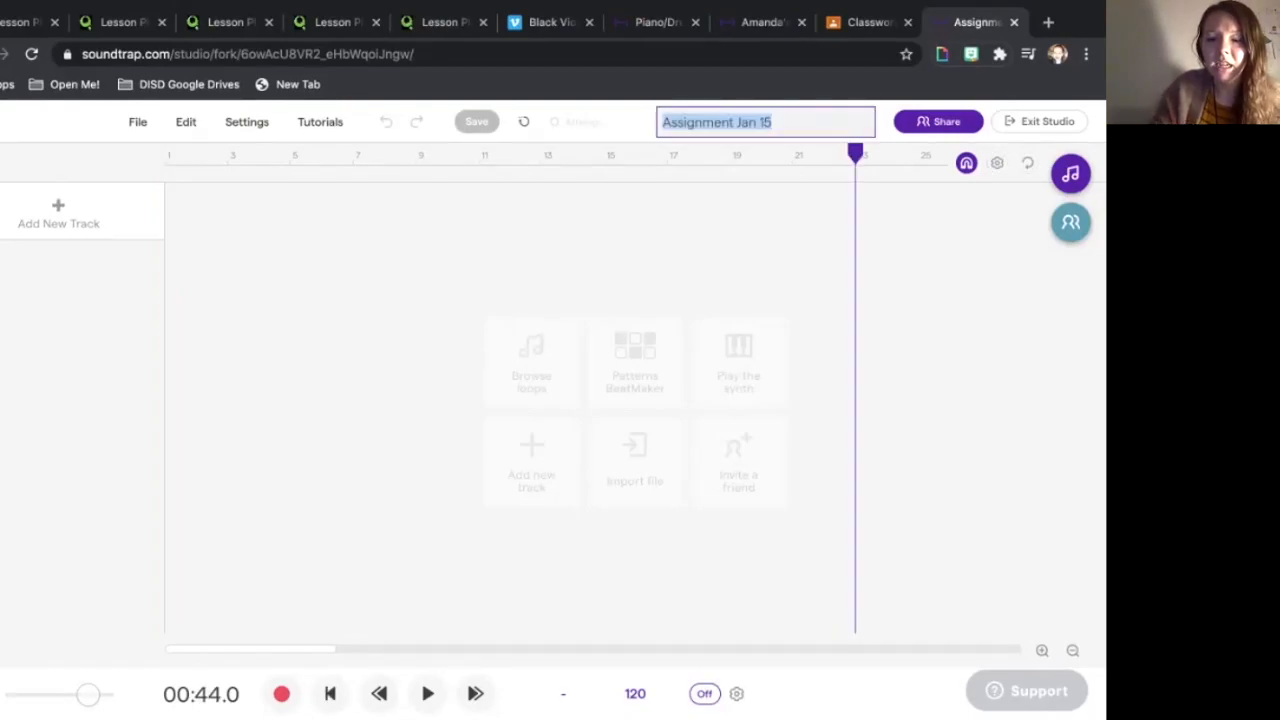
key(BackSpace)
text(6A)
key(BackSpace)
text(B)
key(BackSpace)
text(C)
key(BackSpace)
text(D)
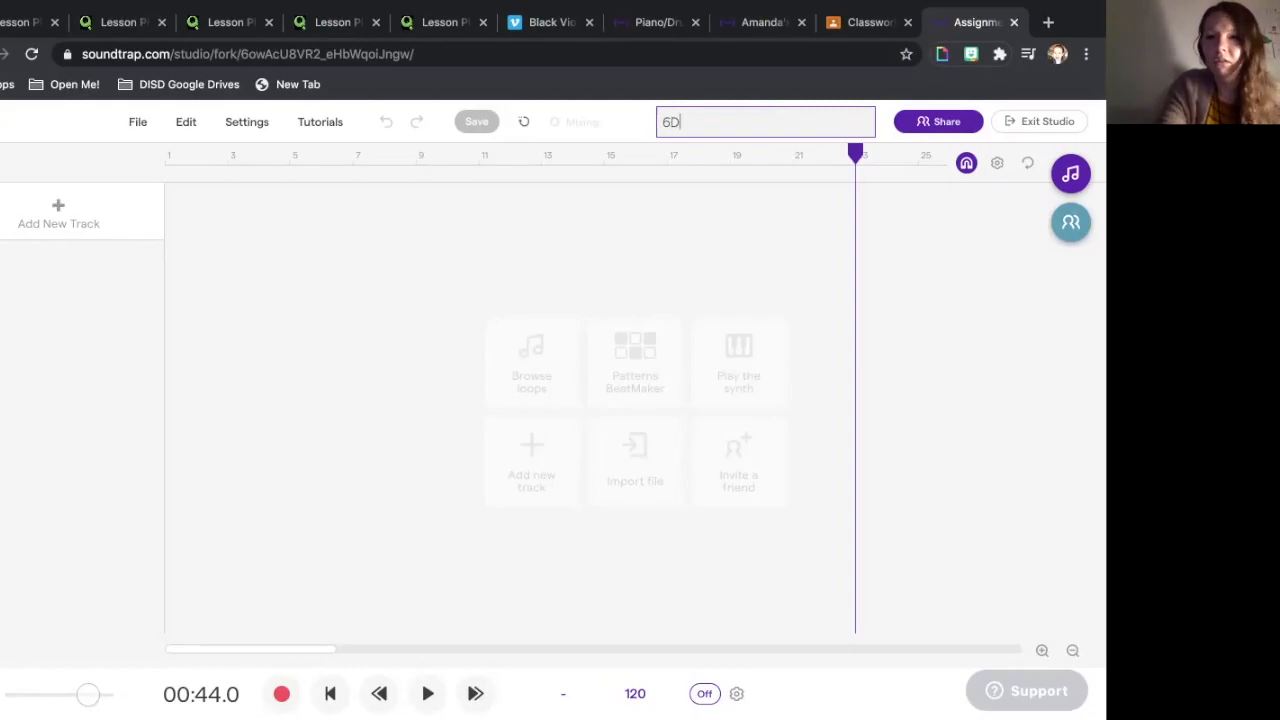
key(BackSpace)
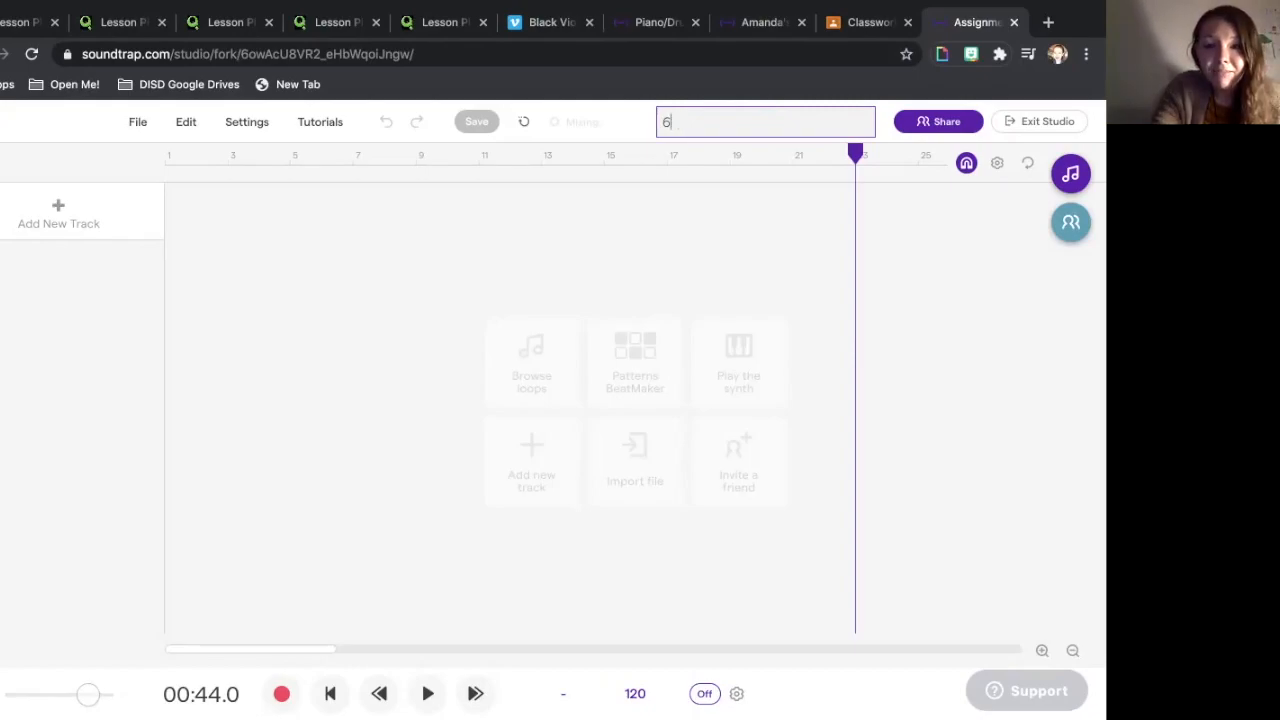
text(D/)
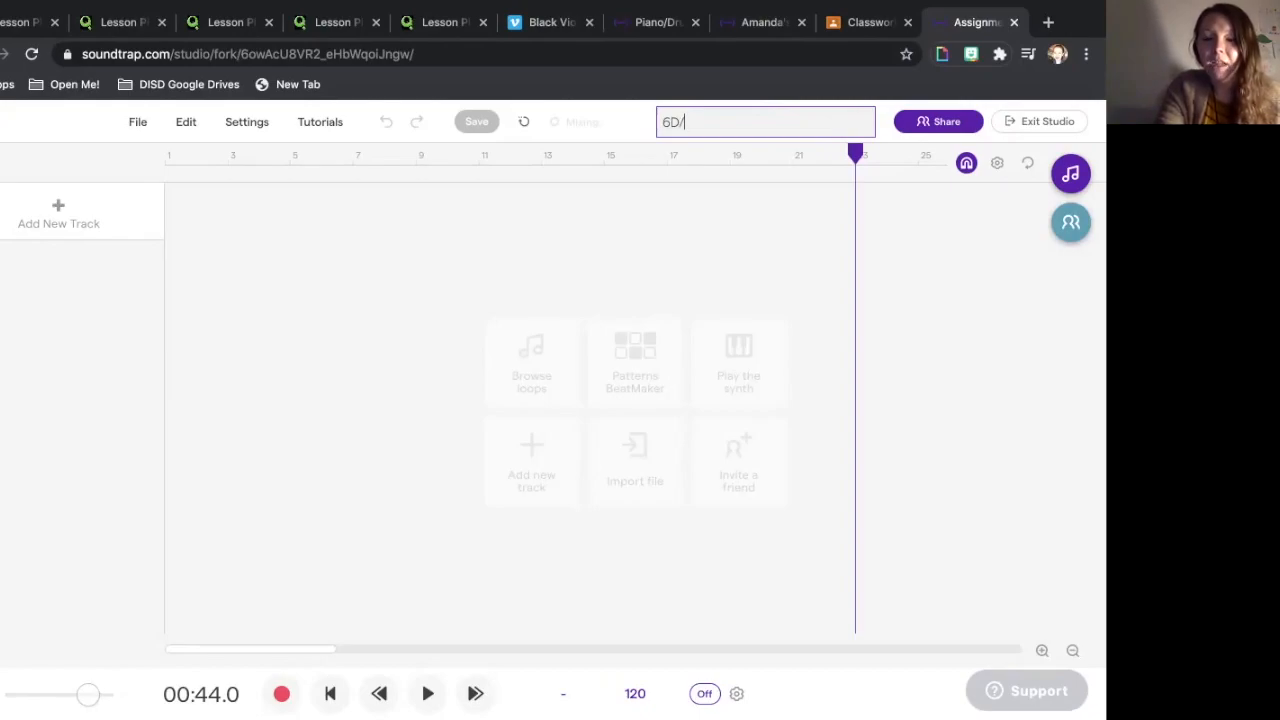
text(First )
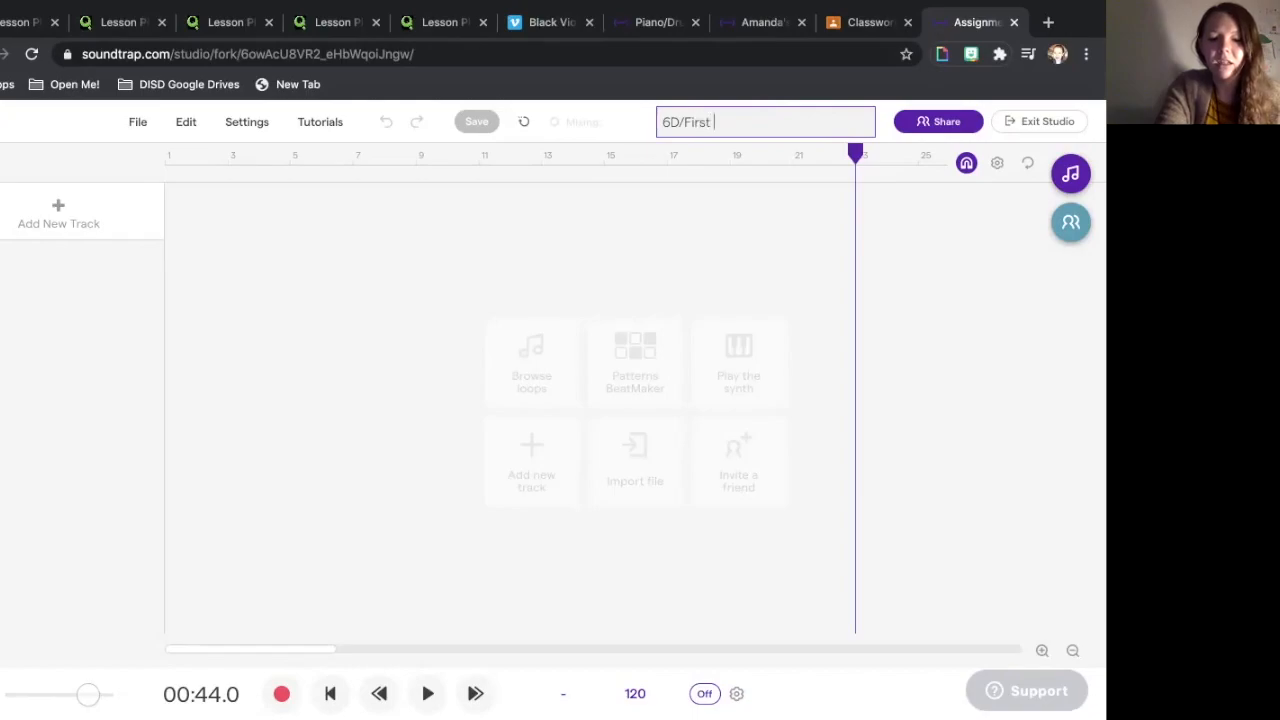
text(Name & La)
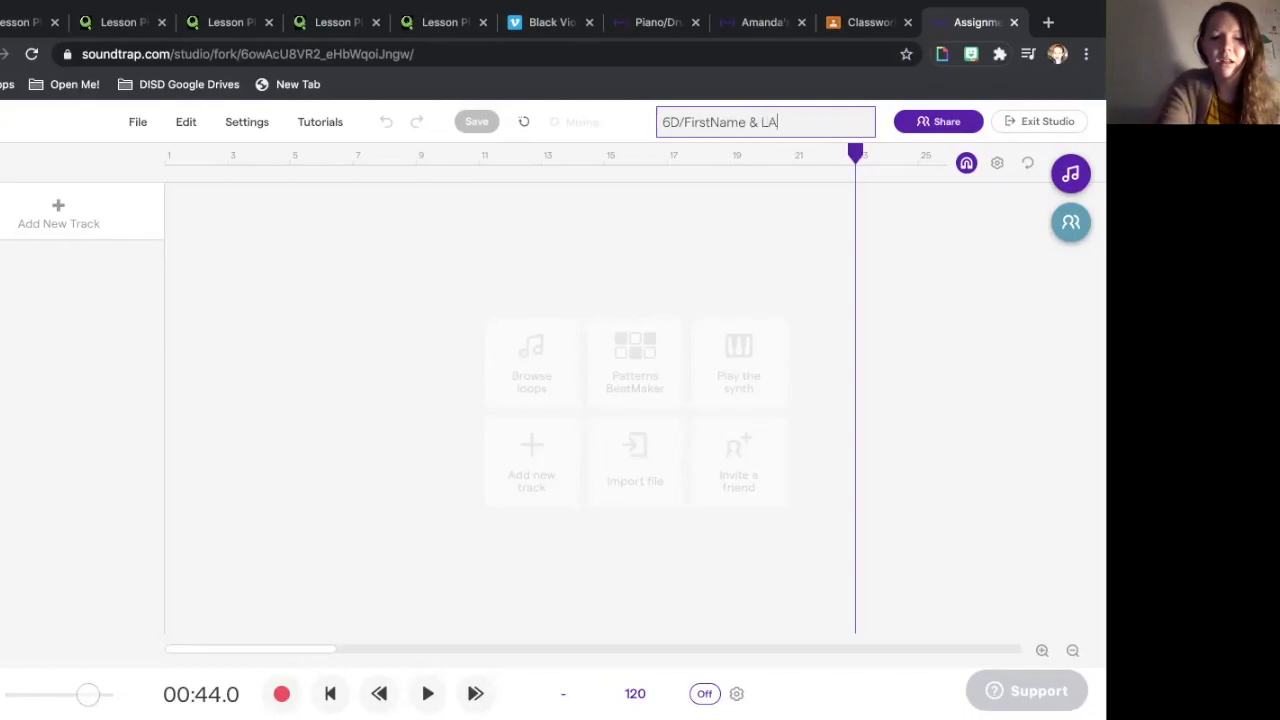
text(st Name)
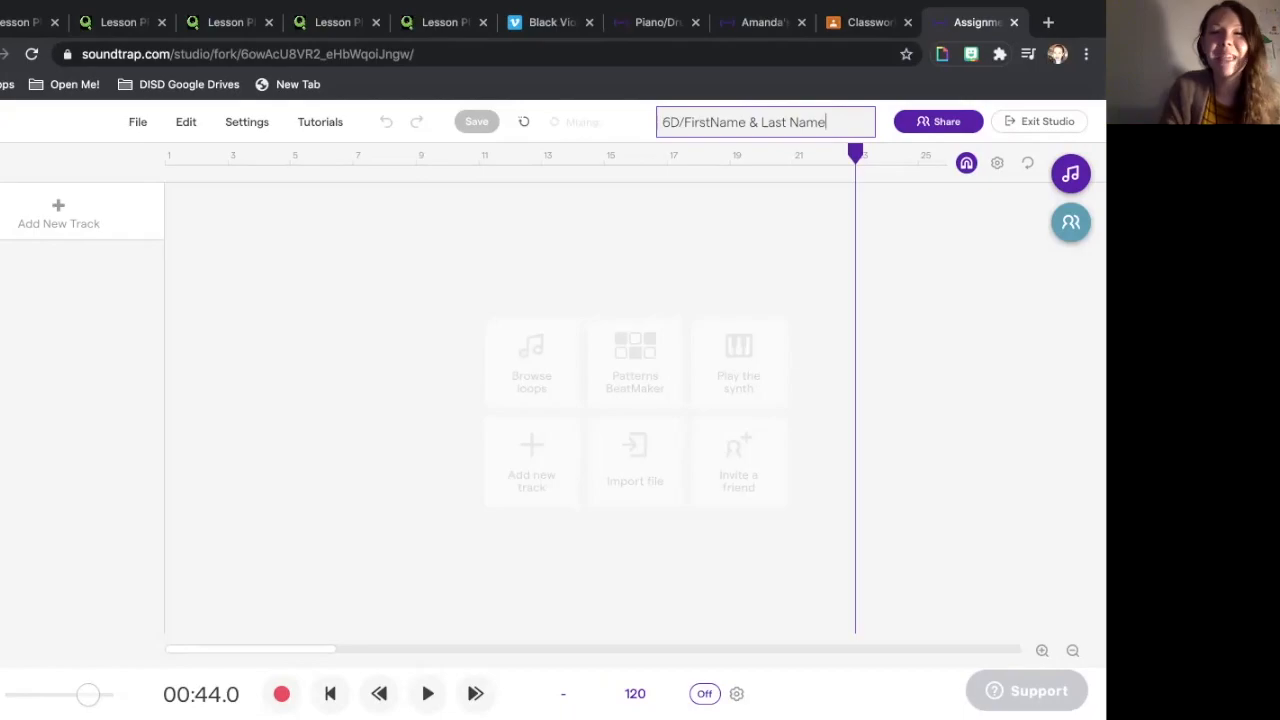
- Change the title to '6D/' followed by the student's full name and confirm it
drag(828, 122, 661, 122)
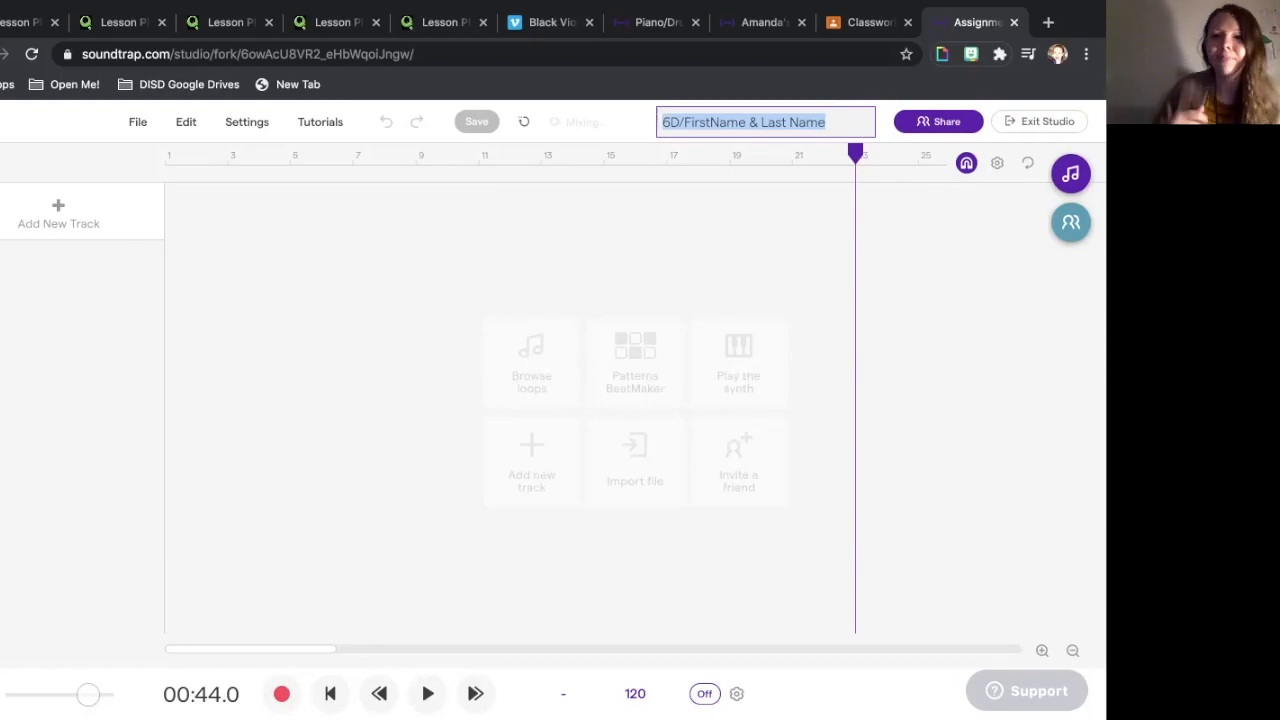
key(BackSpace)
text(6)
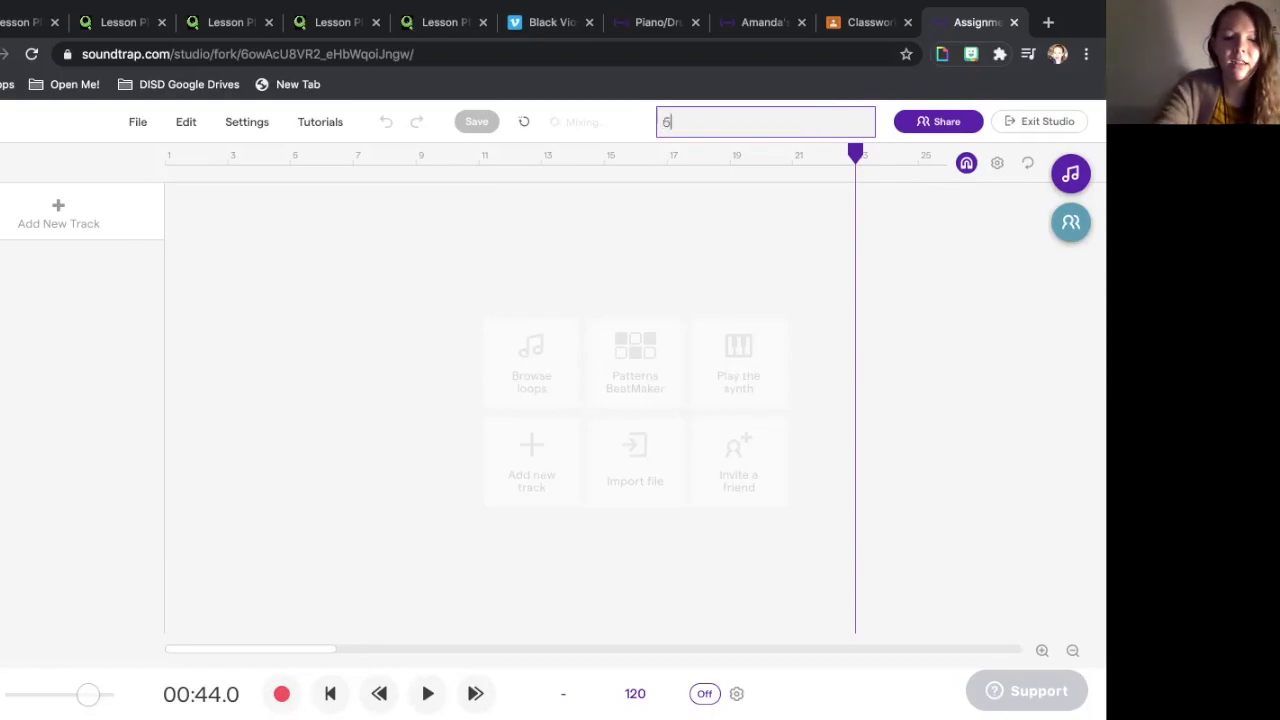
text(D/)
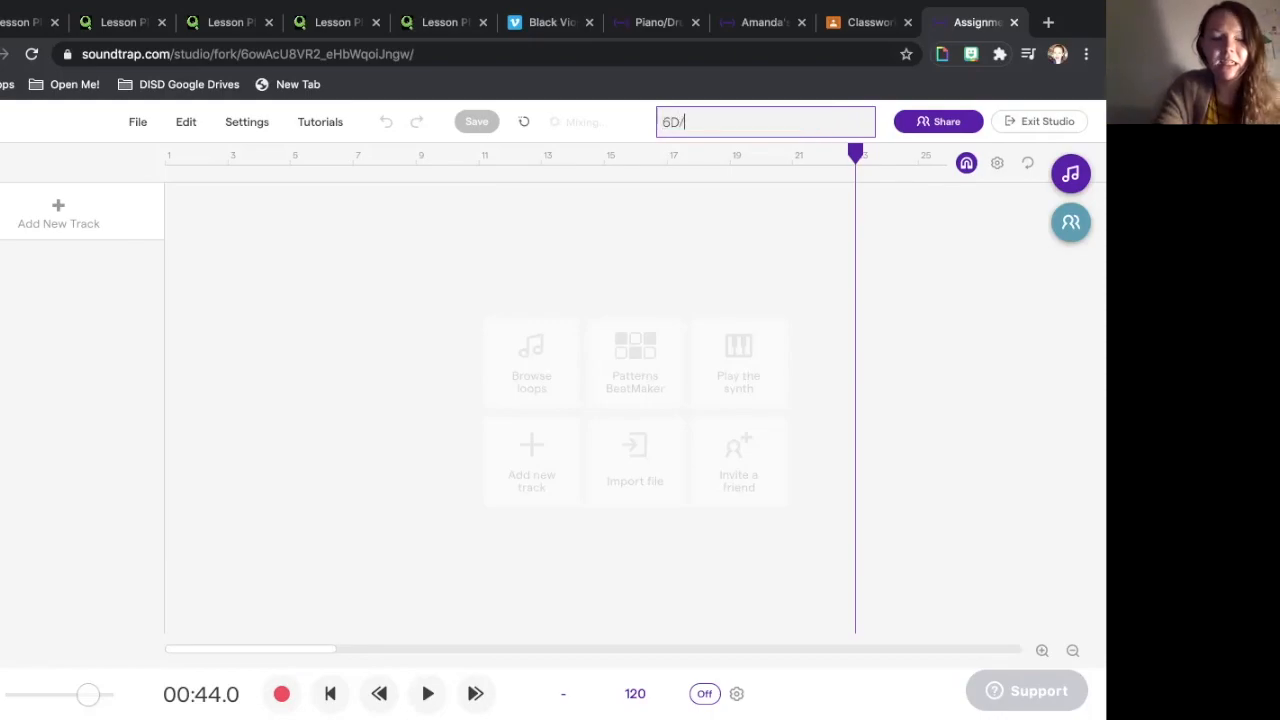
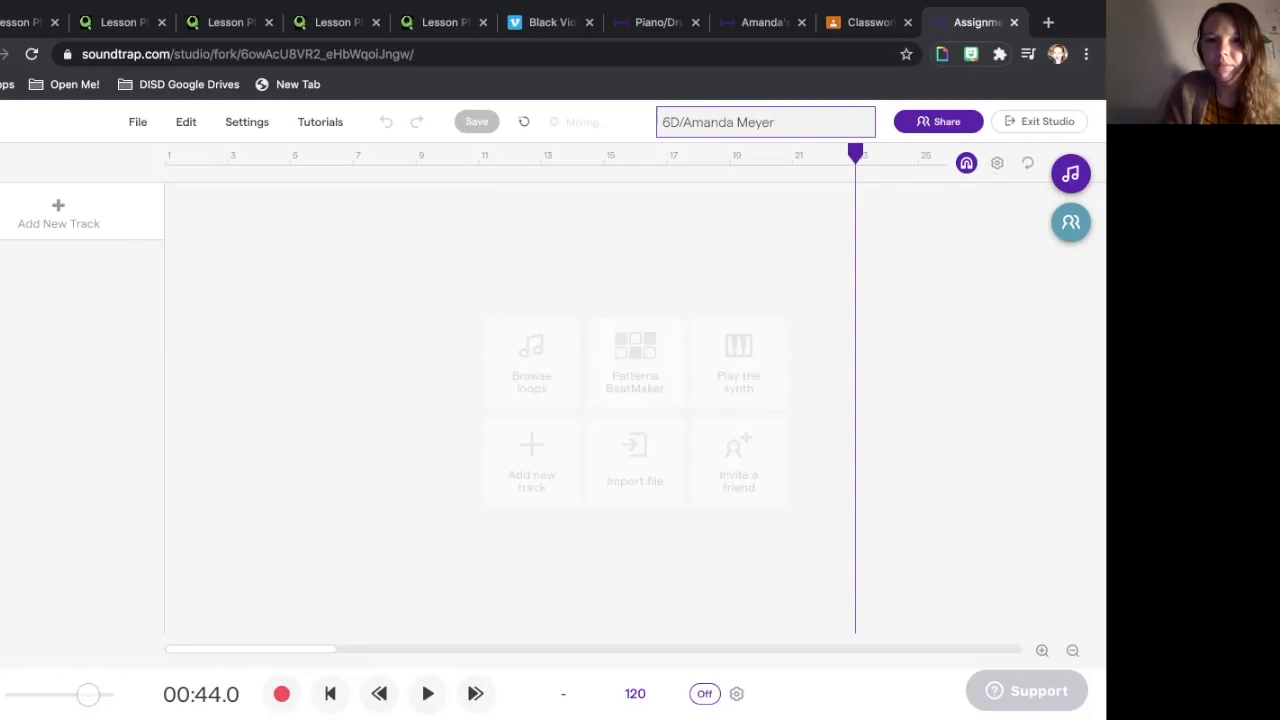
key(Return)
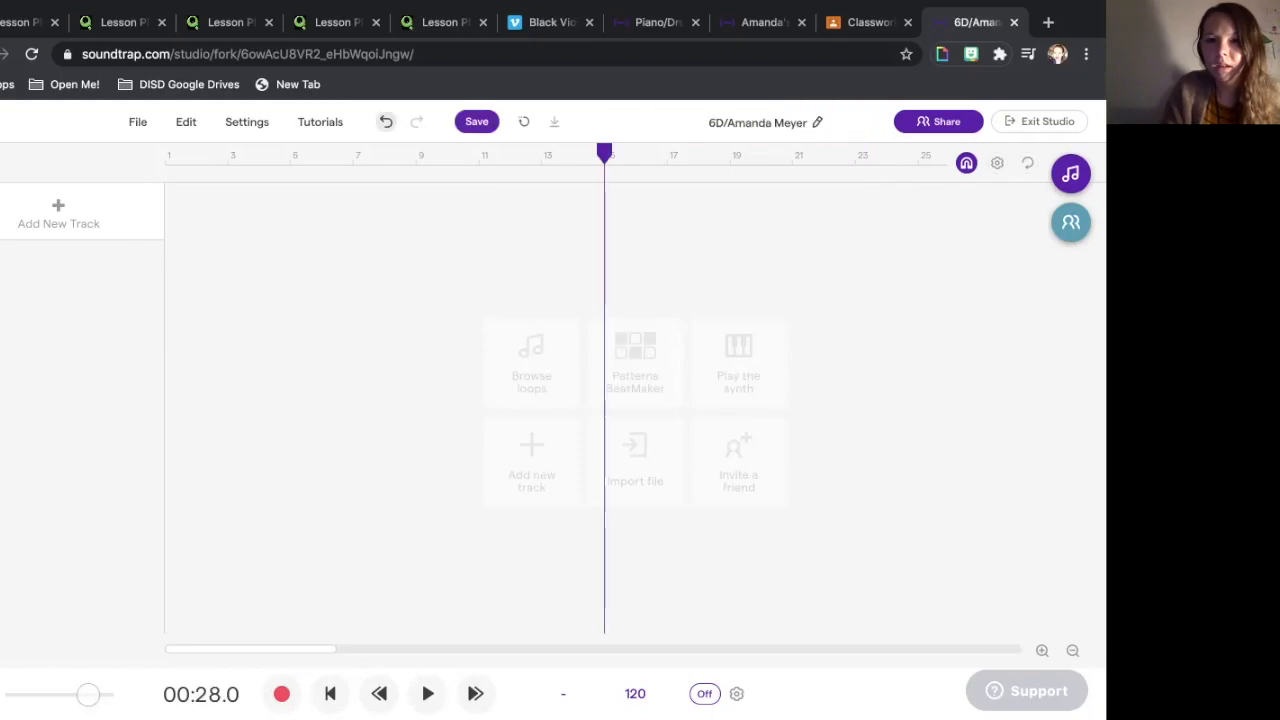
- Save the project under its new 6D/ title
click(764, 122)
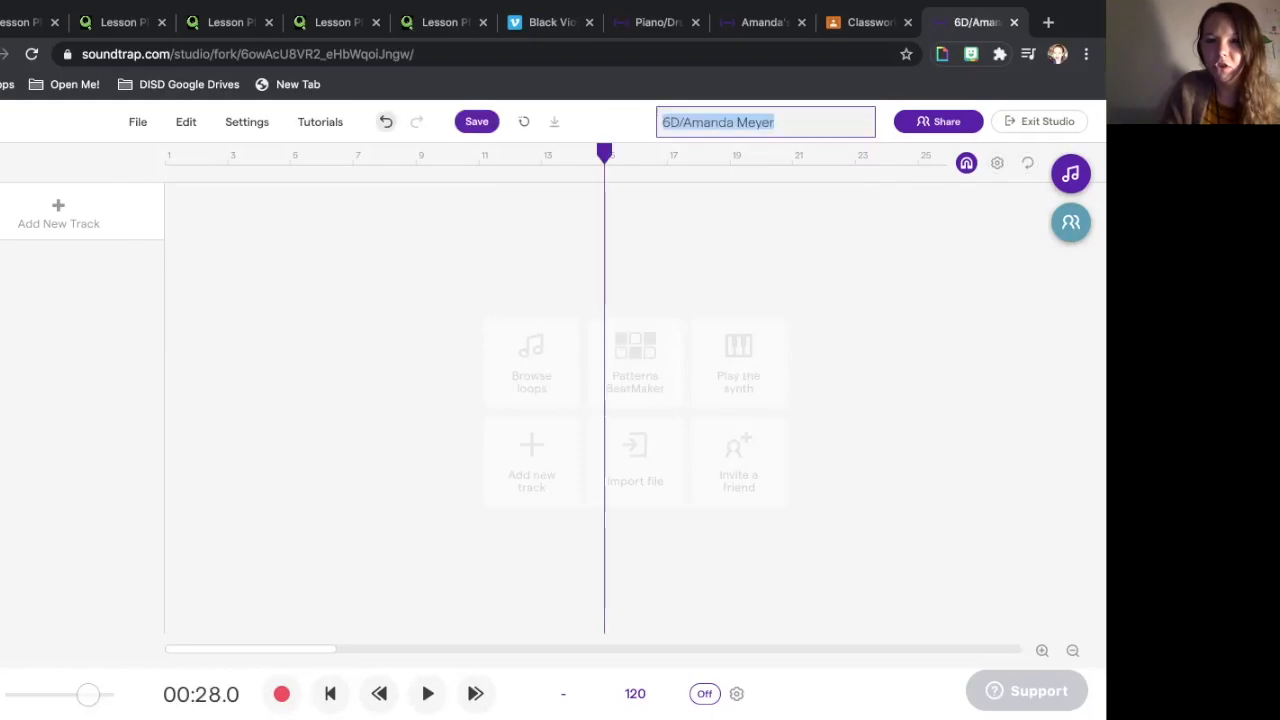
click(680, 122)
key(Return)
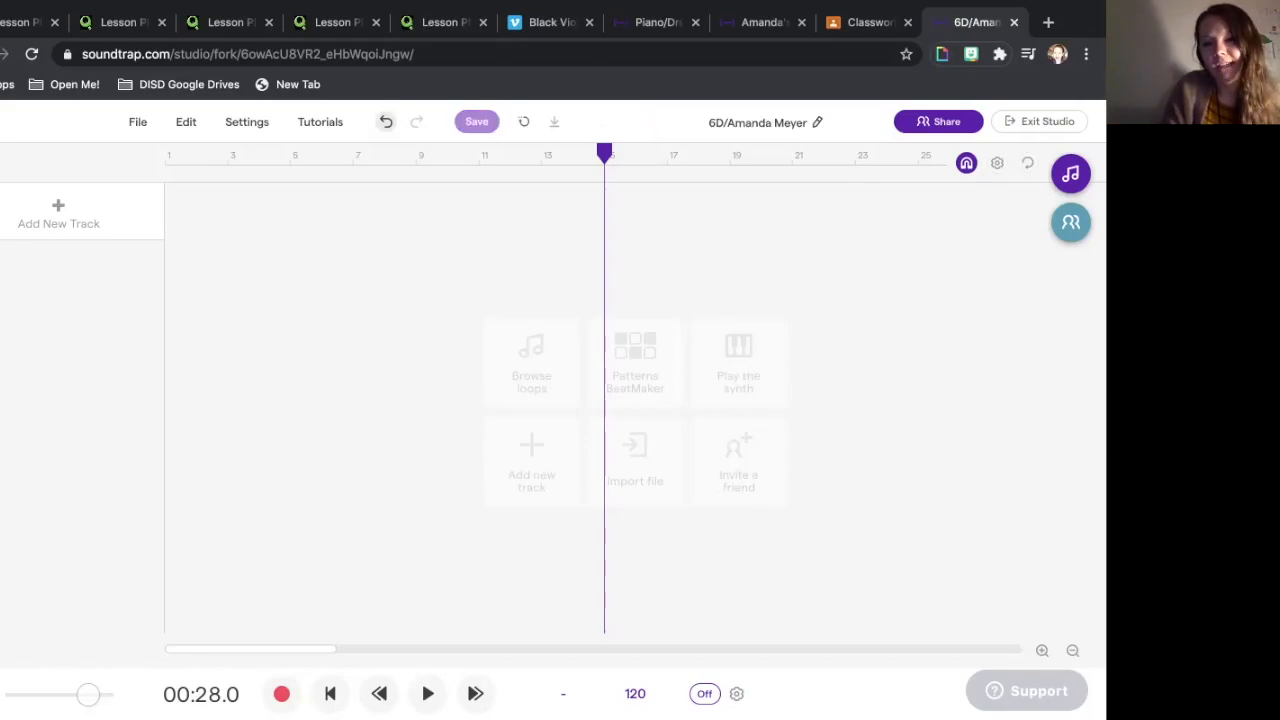
click(477, 121)
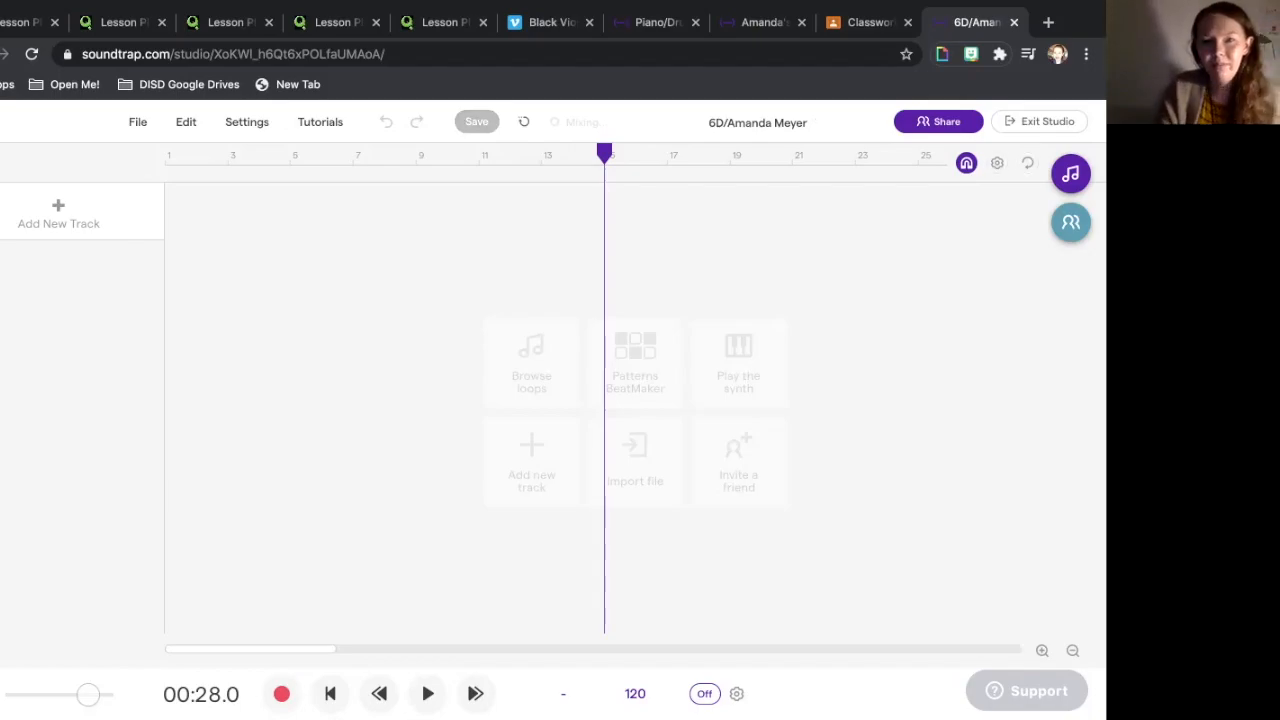
- Reconfirm the unchanged title and bring up the loop library
click(757, 123)
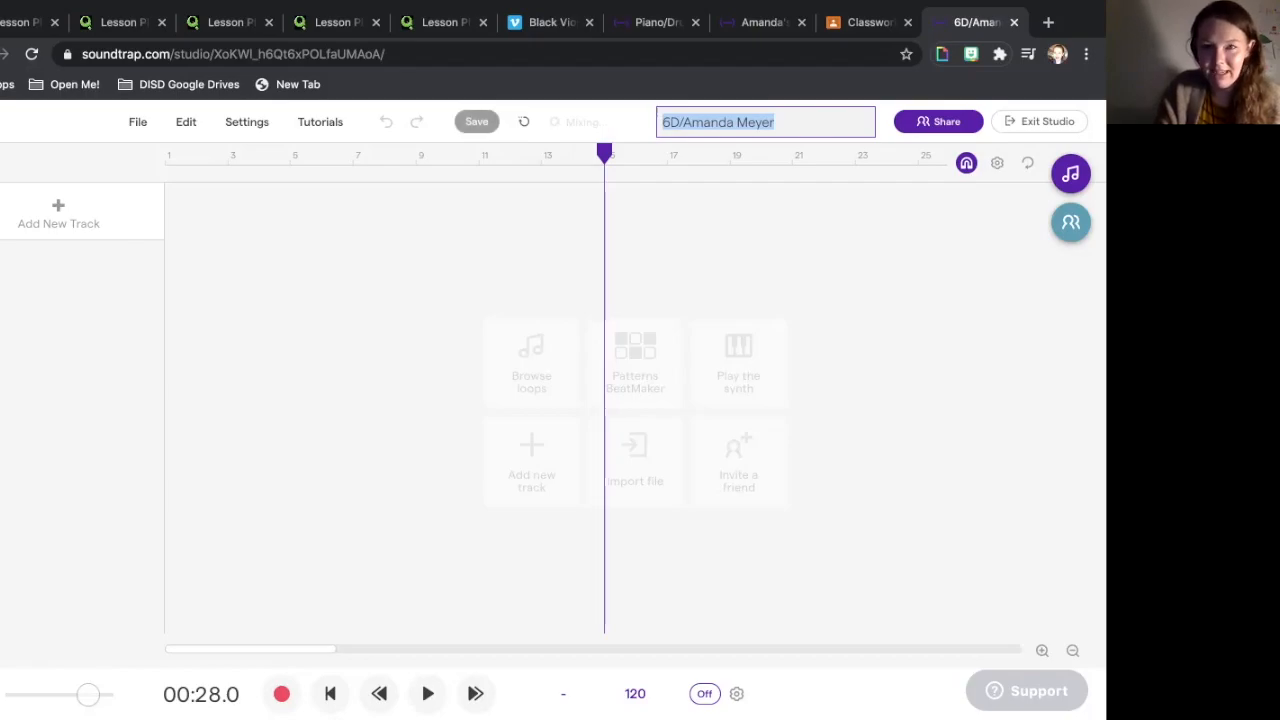
key(Return)
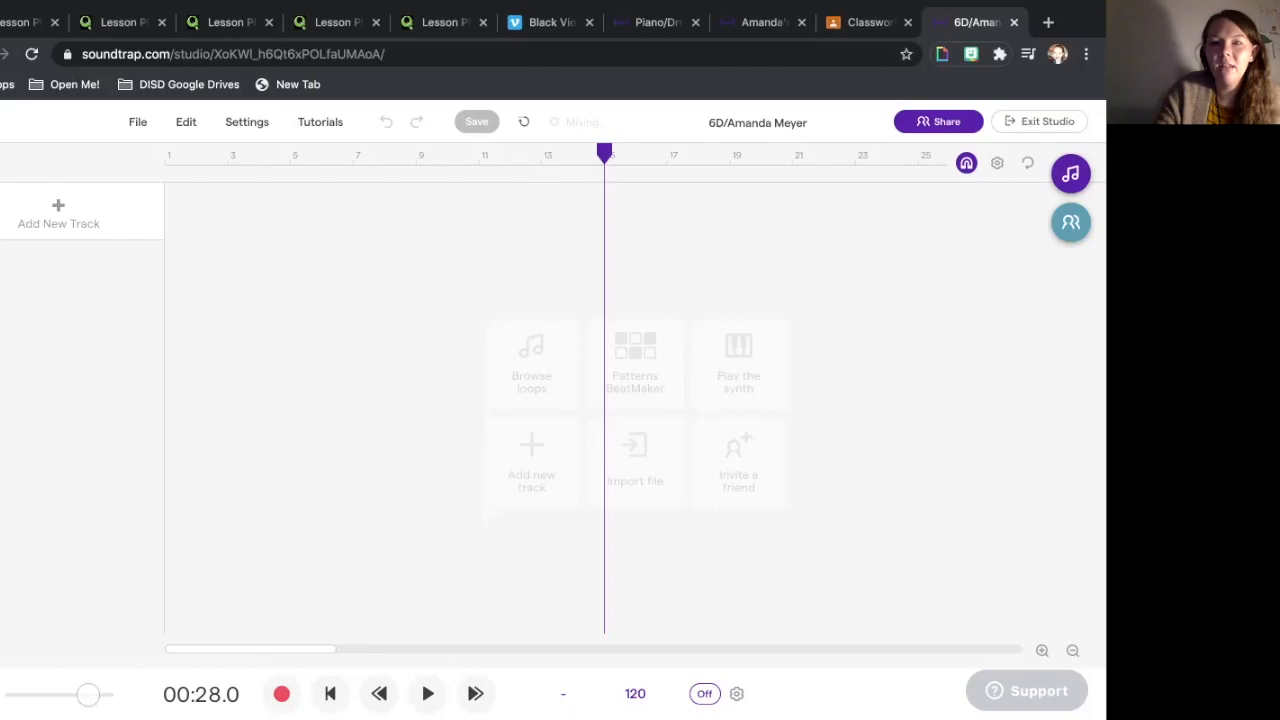
click(1071, 174)
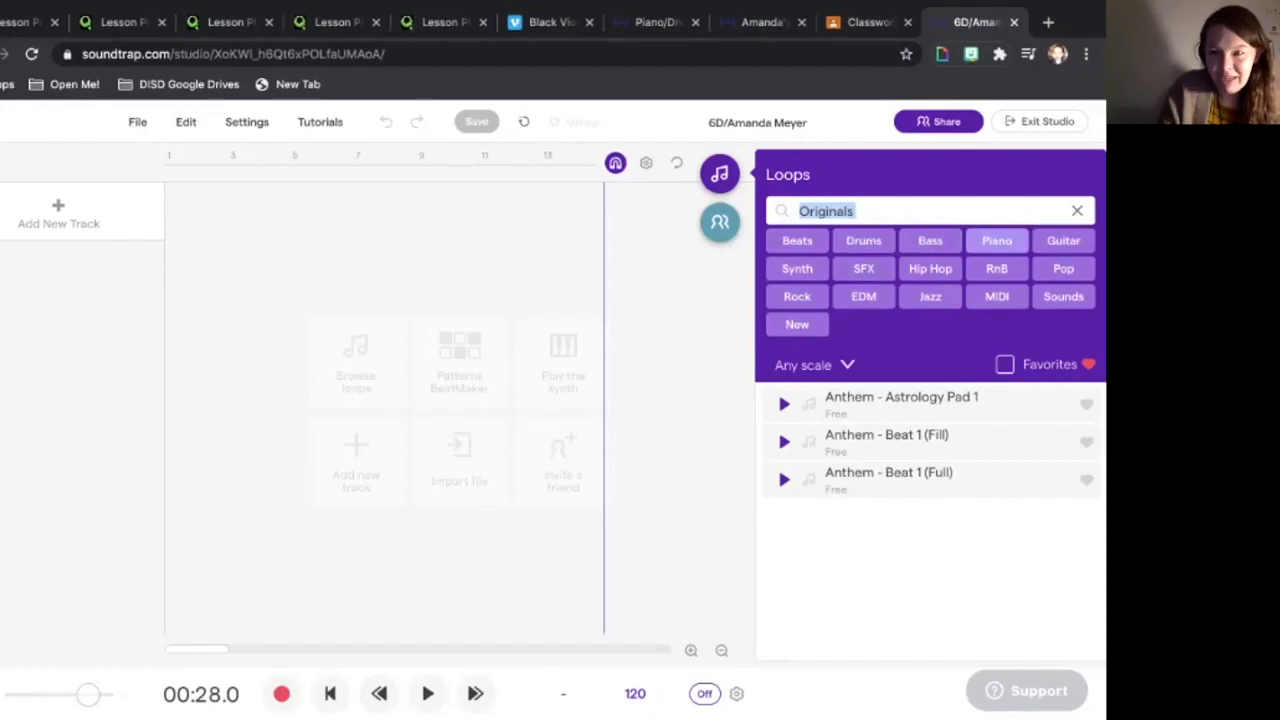
key(BackSpace)
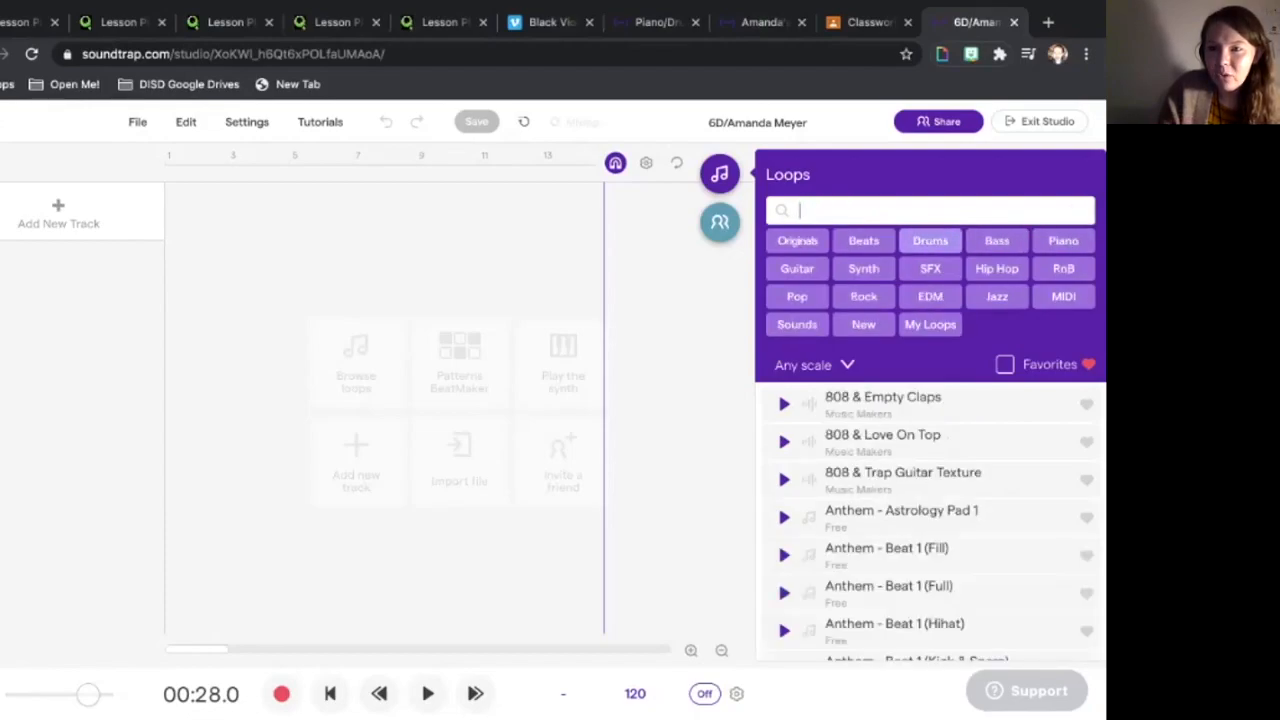
click(930, 240)
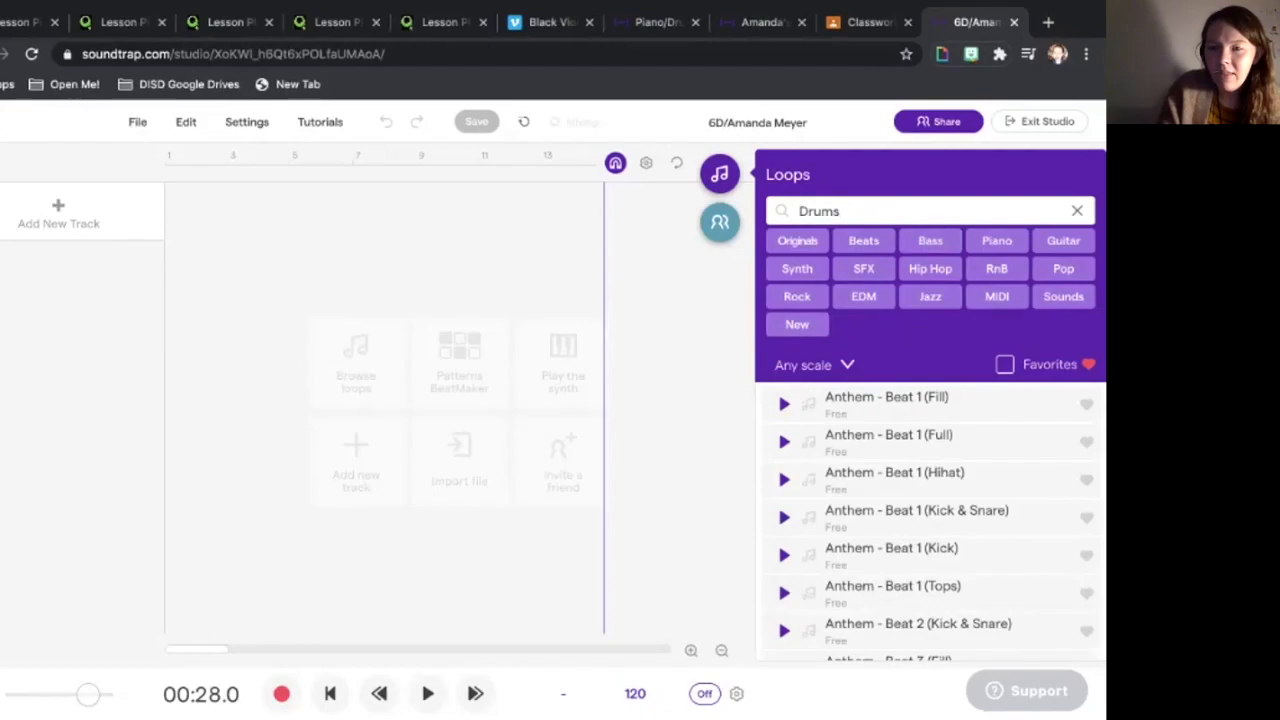
scroll(930, 520, down, 3)
scroll(930, 520, down, 5)
scroll(930, 520, down, 4)
scroll(930, 520, up, 12)
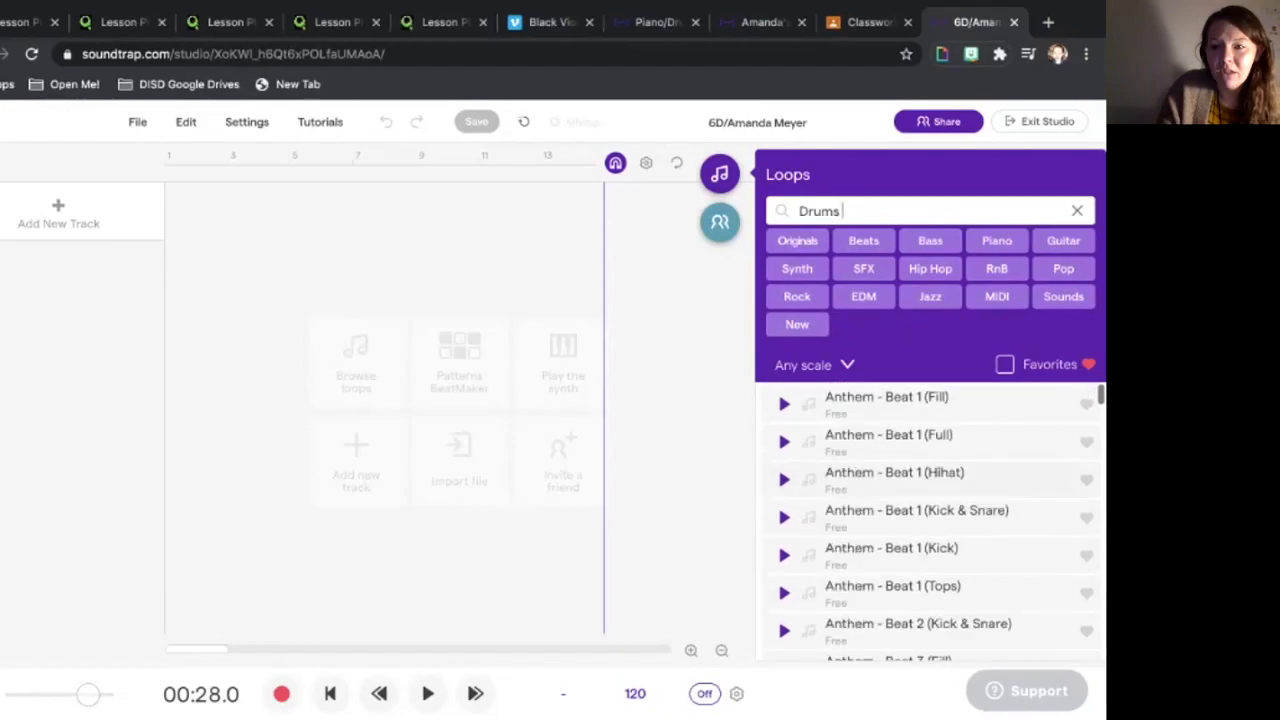
click(784, 442)
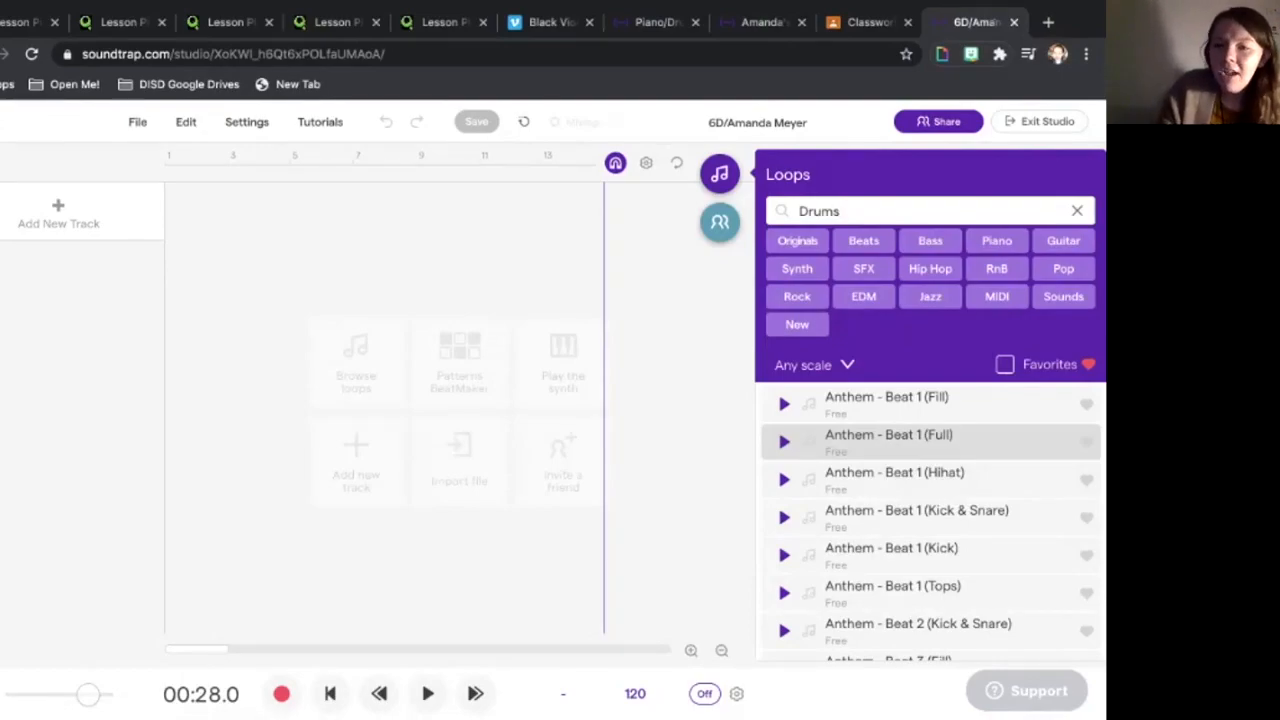
scroll(930, 500, down, 5)
scroll(930, 470, down, 4)
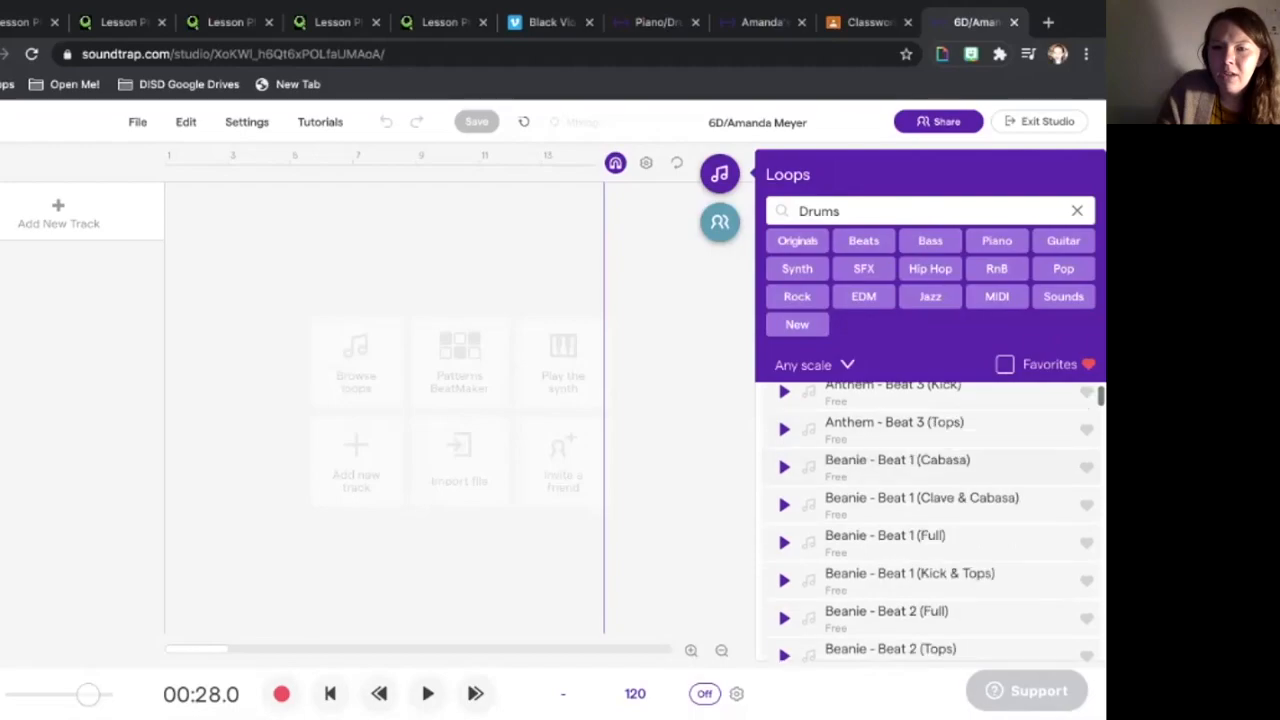
click(784, 471)
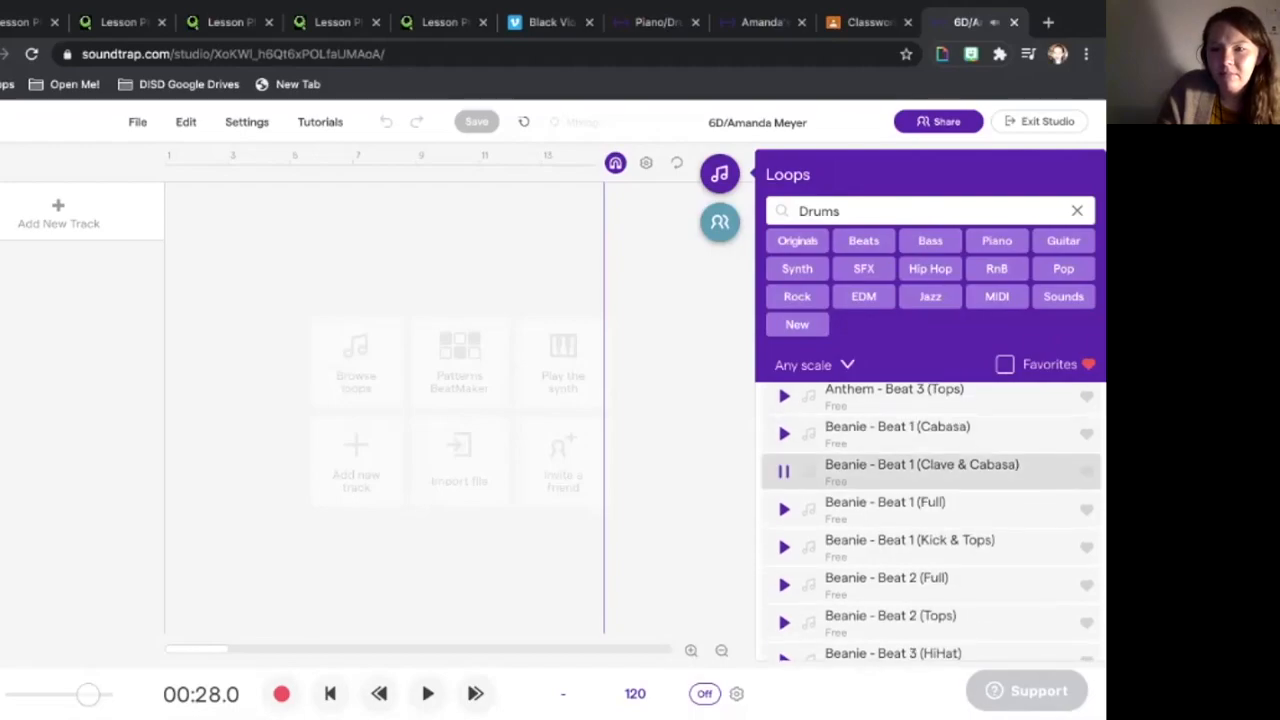
scroll(930, 520, down, 9)
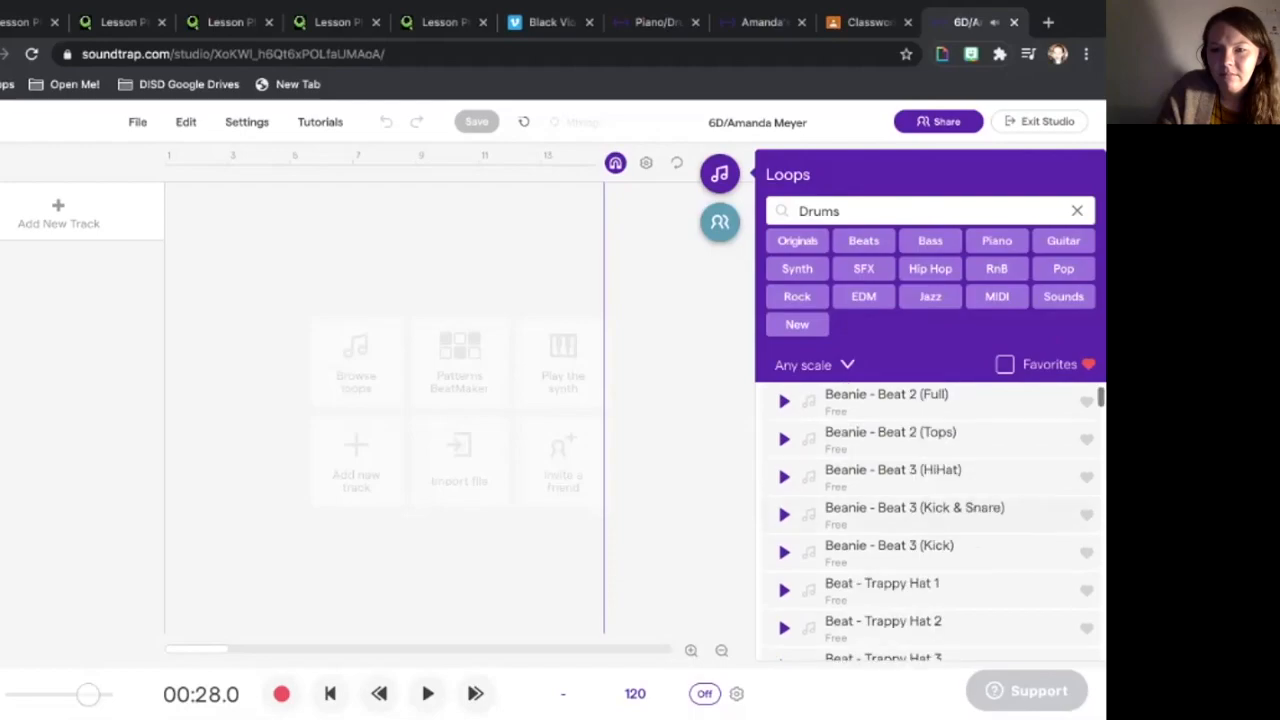
scroll(930, 520, down, 2)
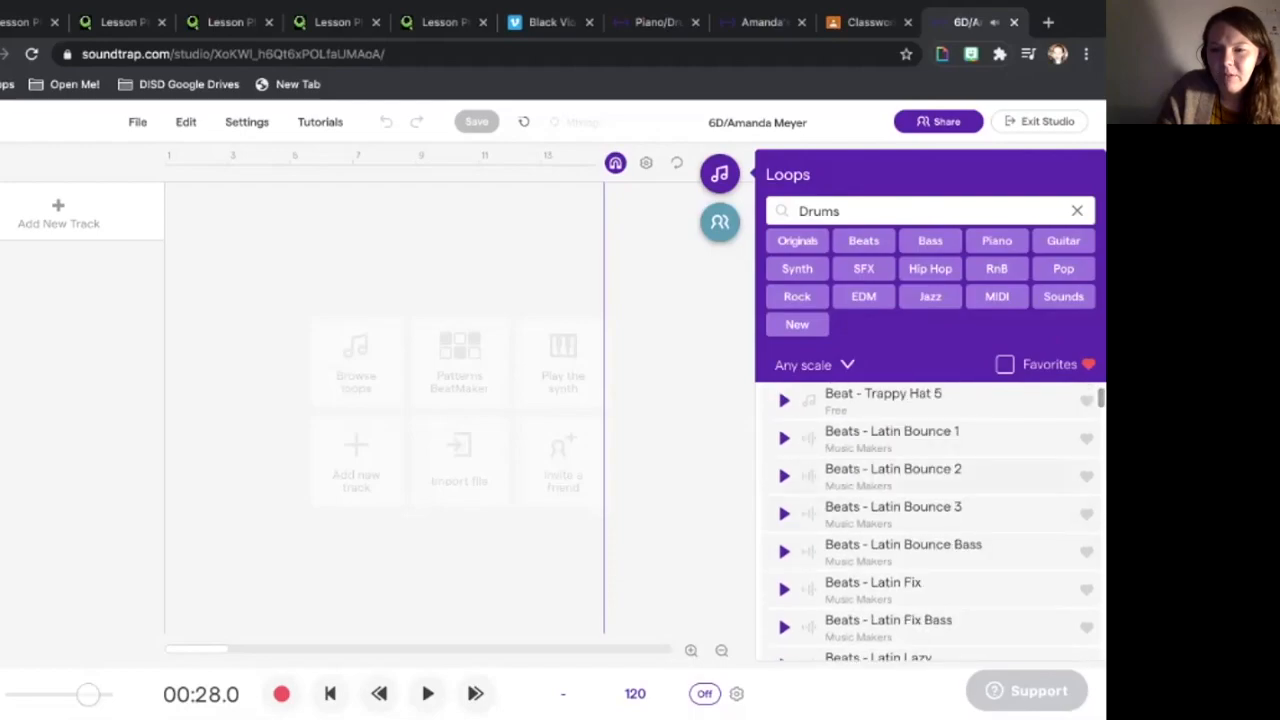
click(784, 476)
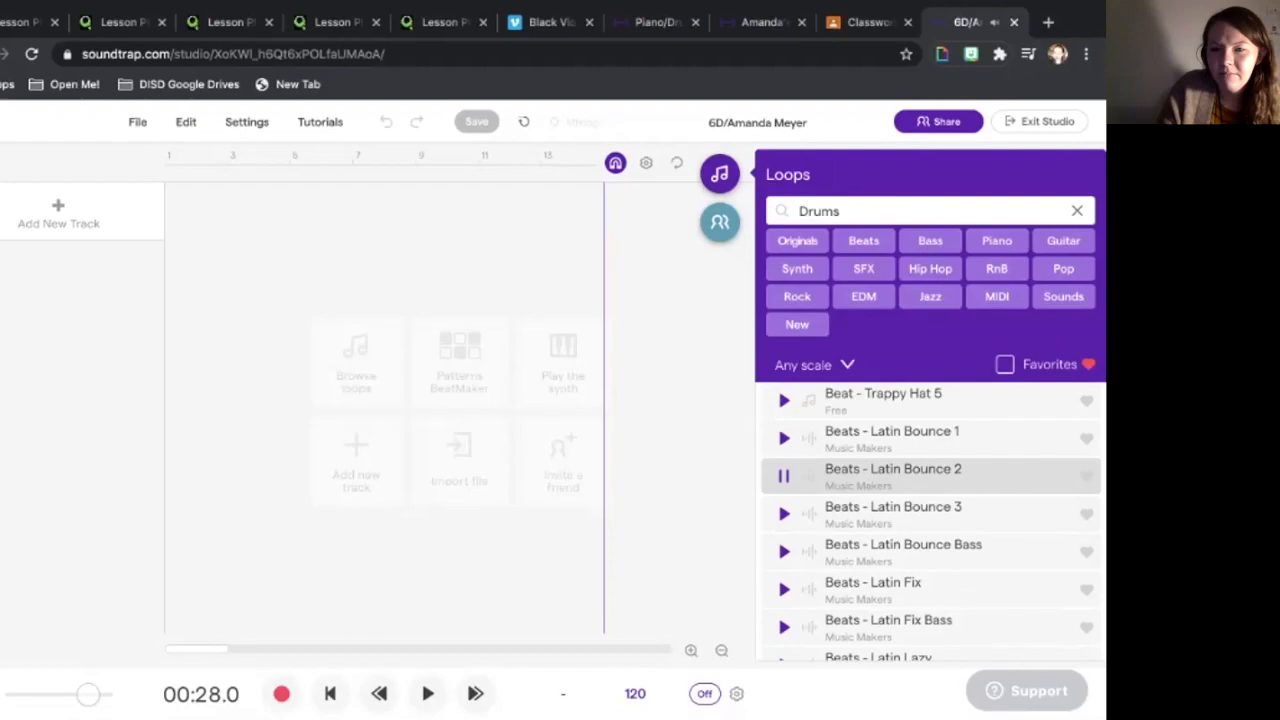
click(784, 476)
scroll(784, 476, down, 7)
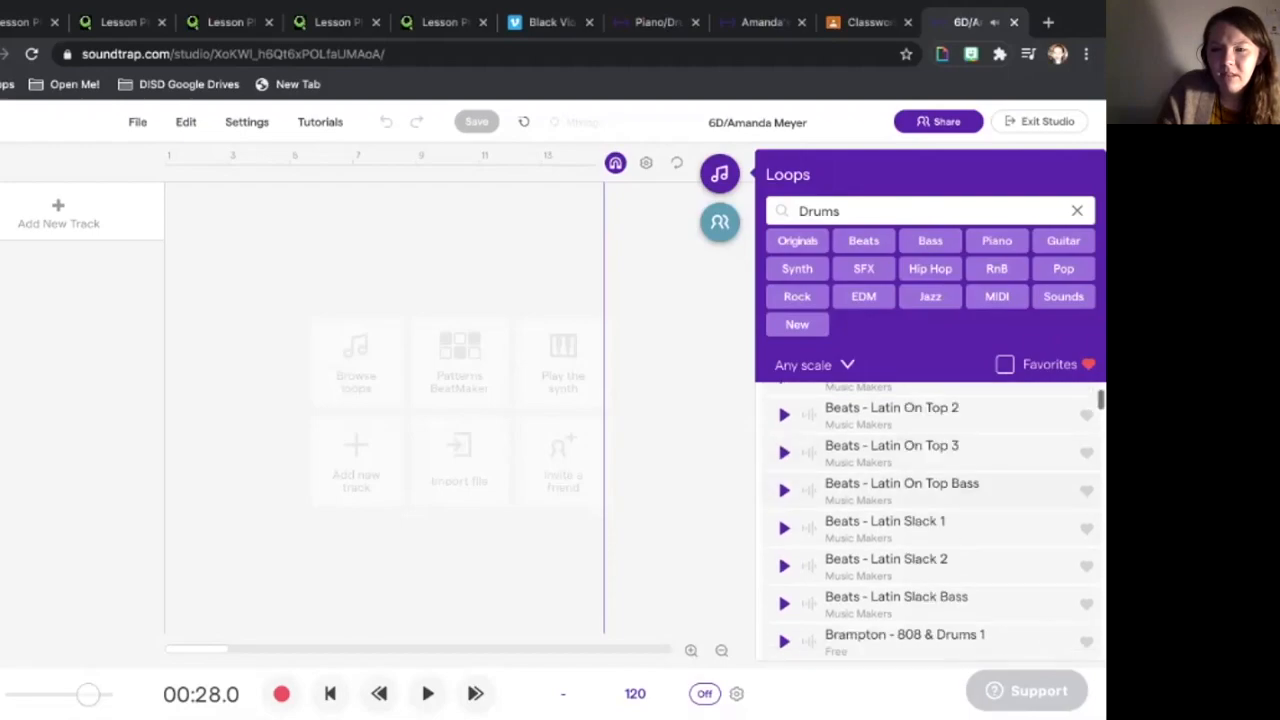
scroll(930, 520, down, 5)
click(784, 462)
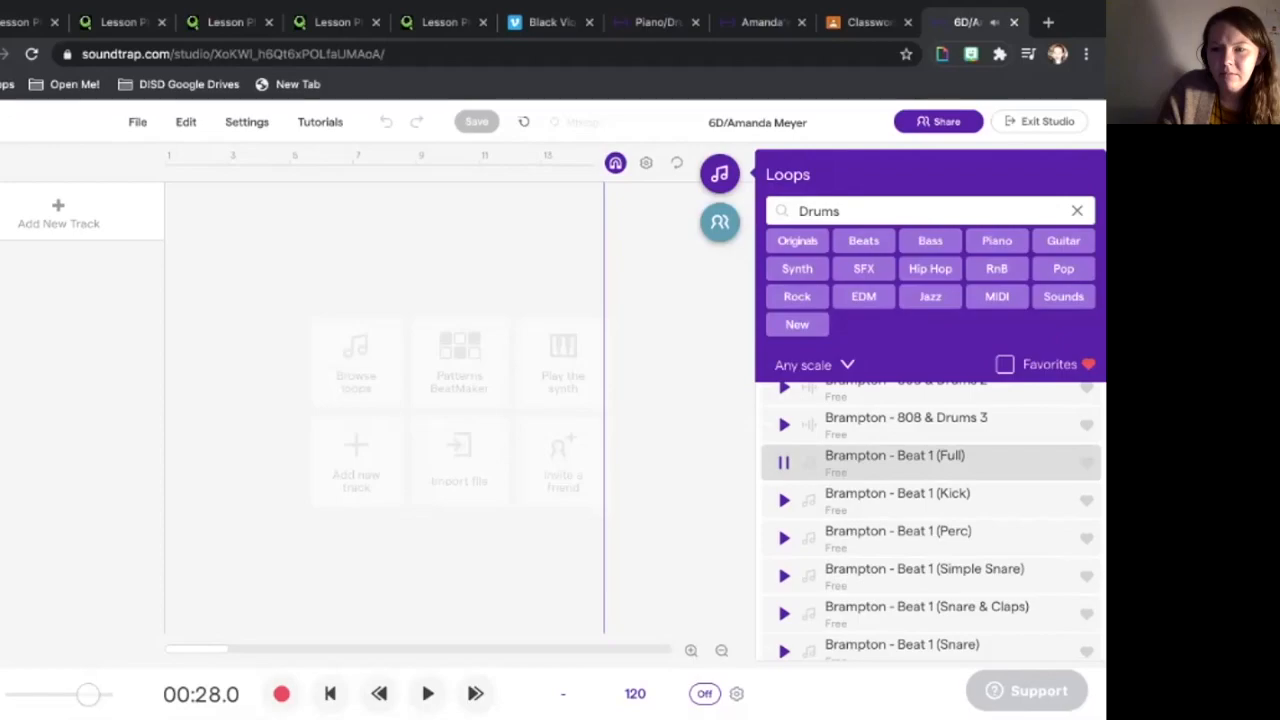
click(784, 462)
click(784, 425)
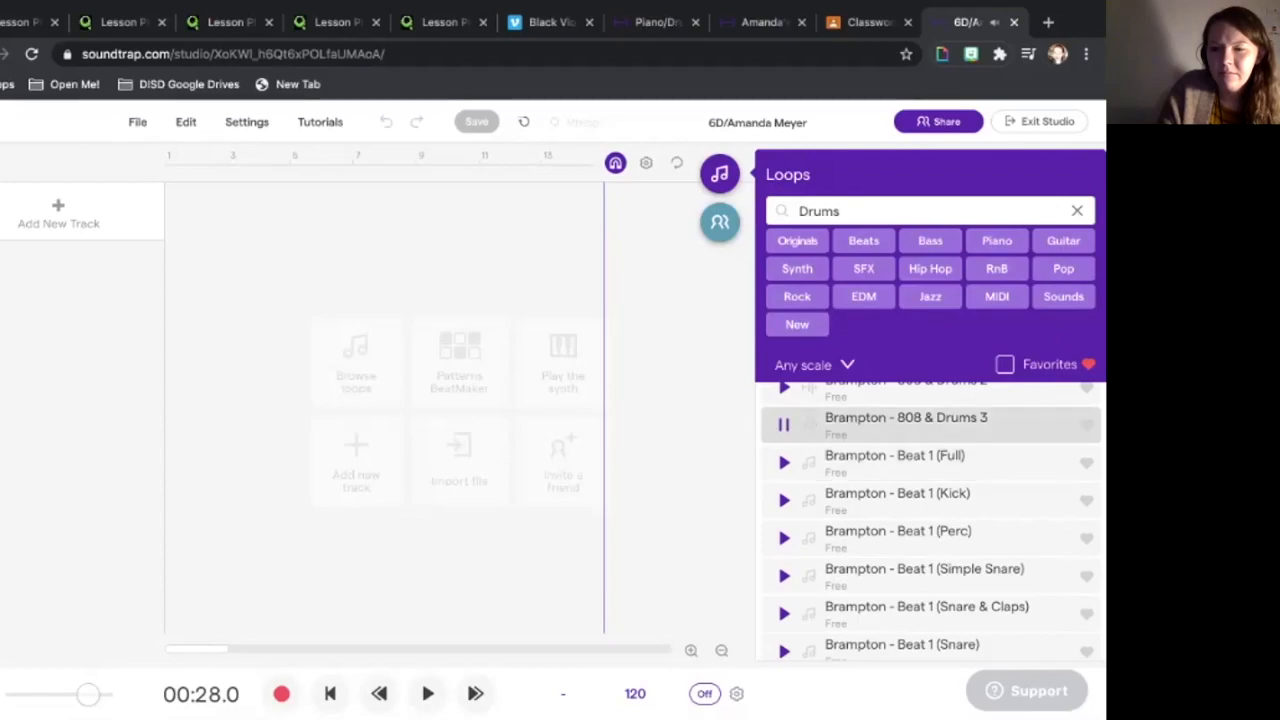
scroll(784, 430, up, 1)
click(784, 463)
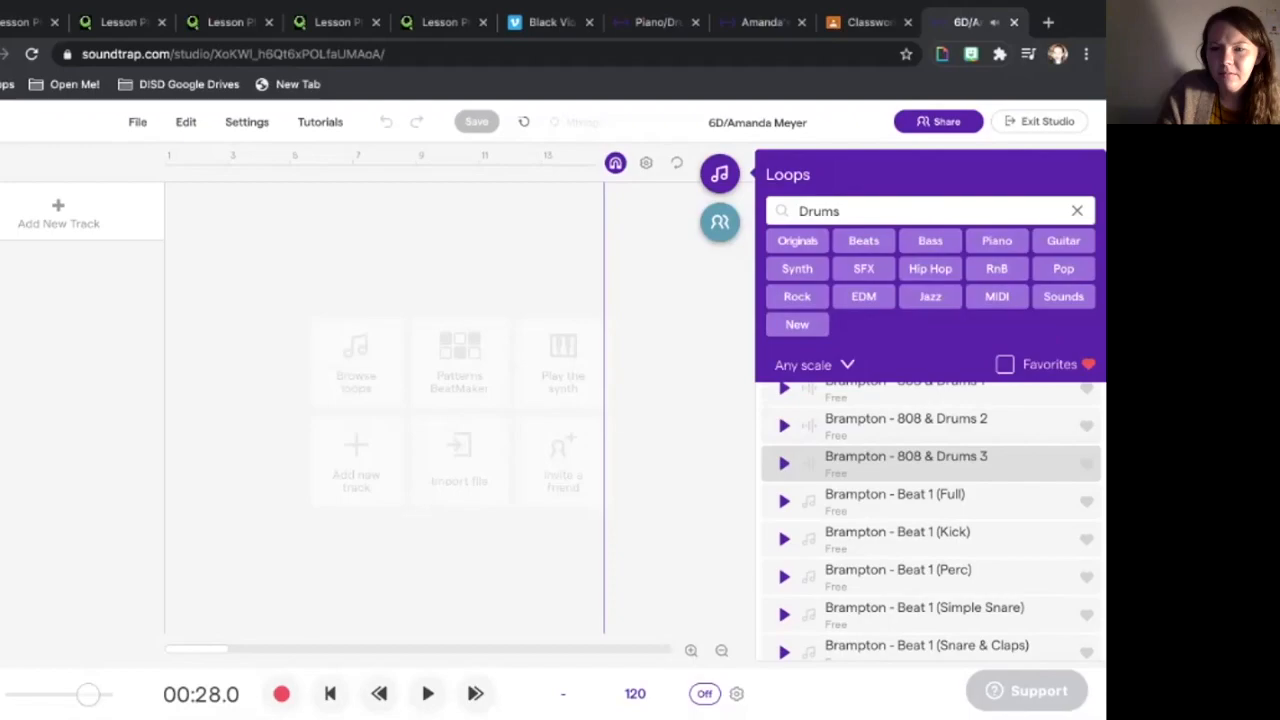
click(784, 426)
scroll(930, 520, up, 1)
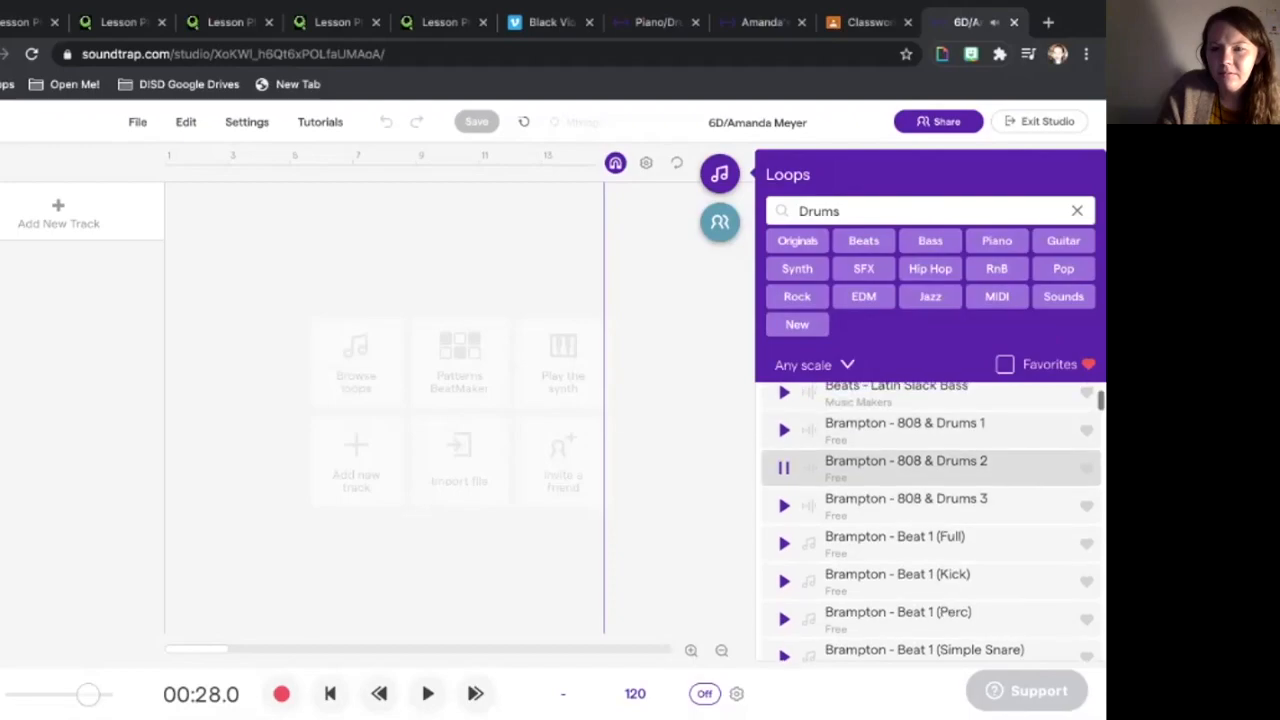
click(784, 468)
click(784, 581)
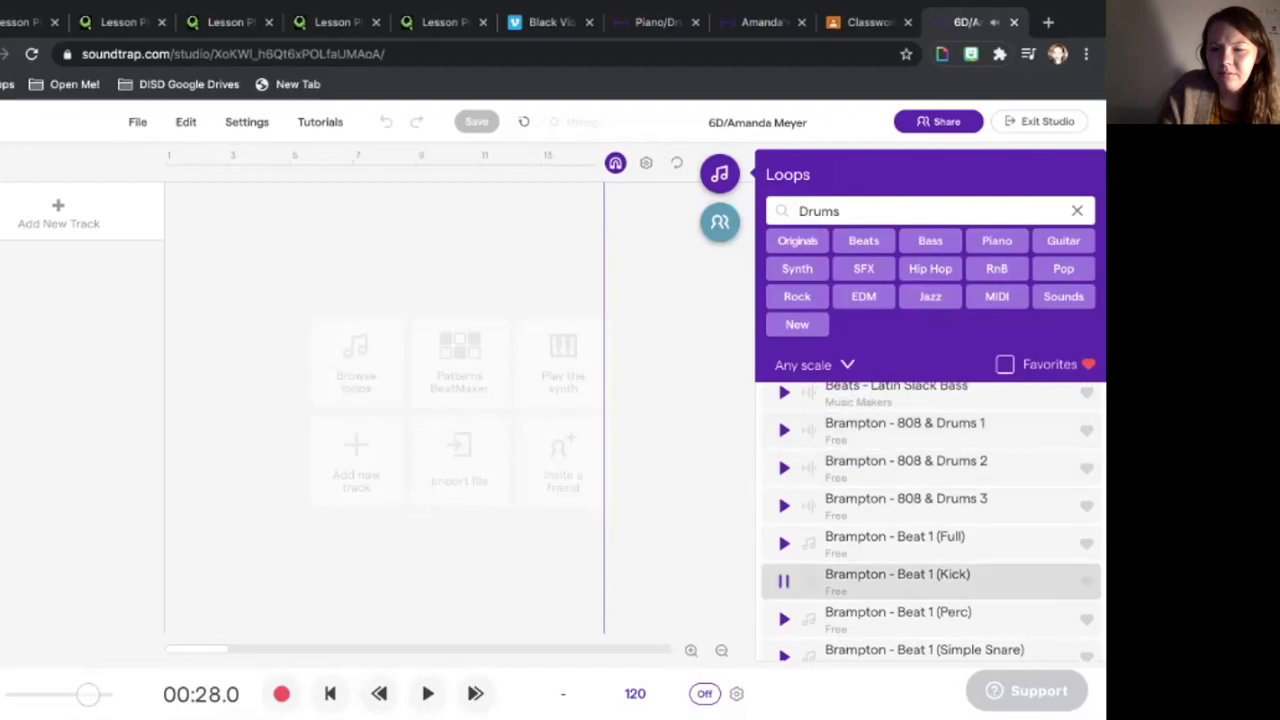
scroll(930, 520, down, 3)
click(784, 447)
scroll(930, 520, down, 1)
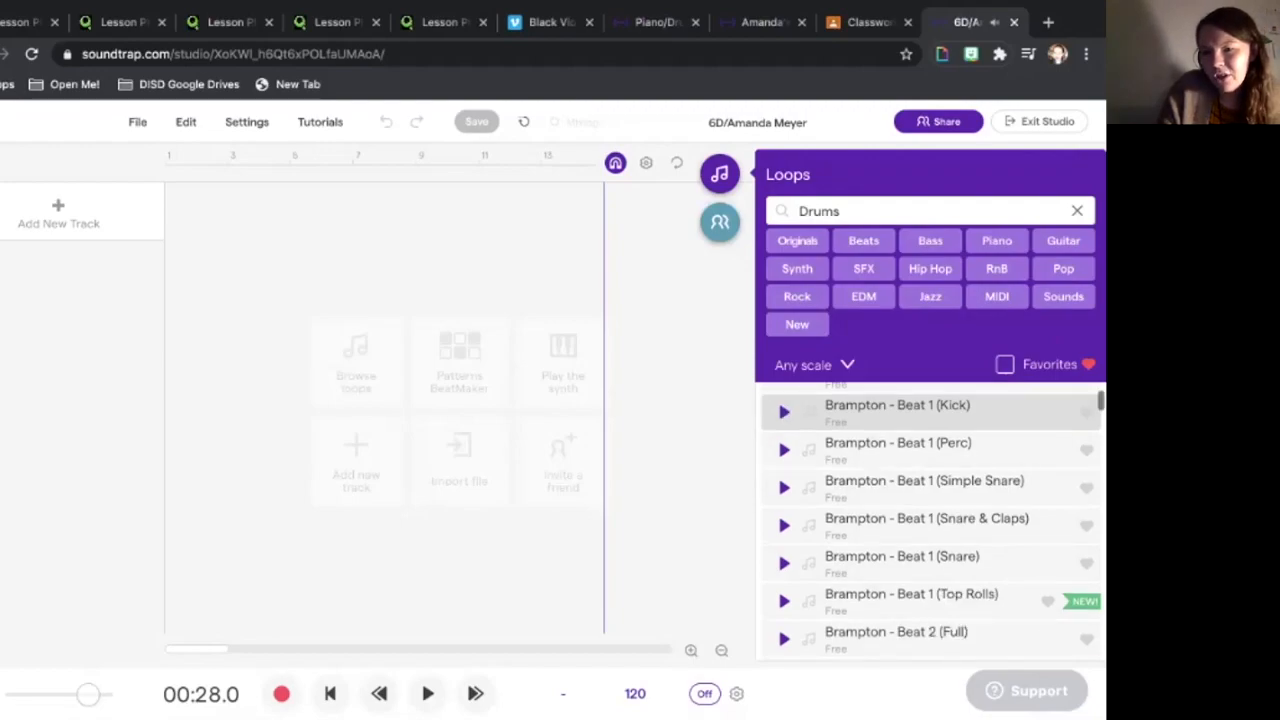
scroll(930, 520, down, 1)
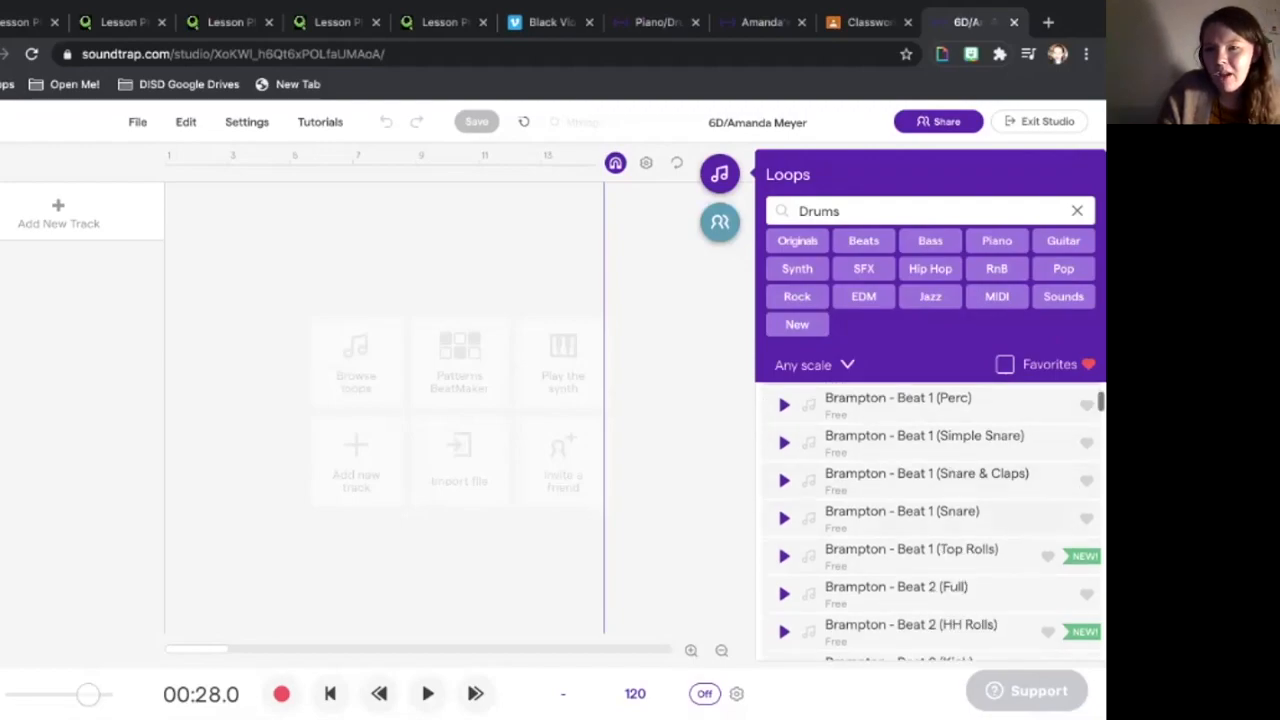
scroll(930, 520, down, 2)
scroll(930, 520, down, 1)
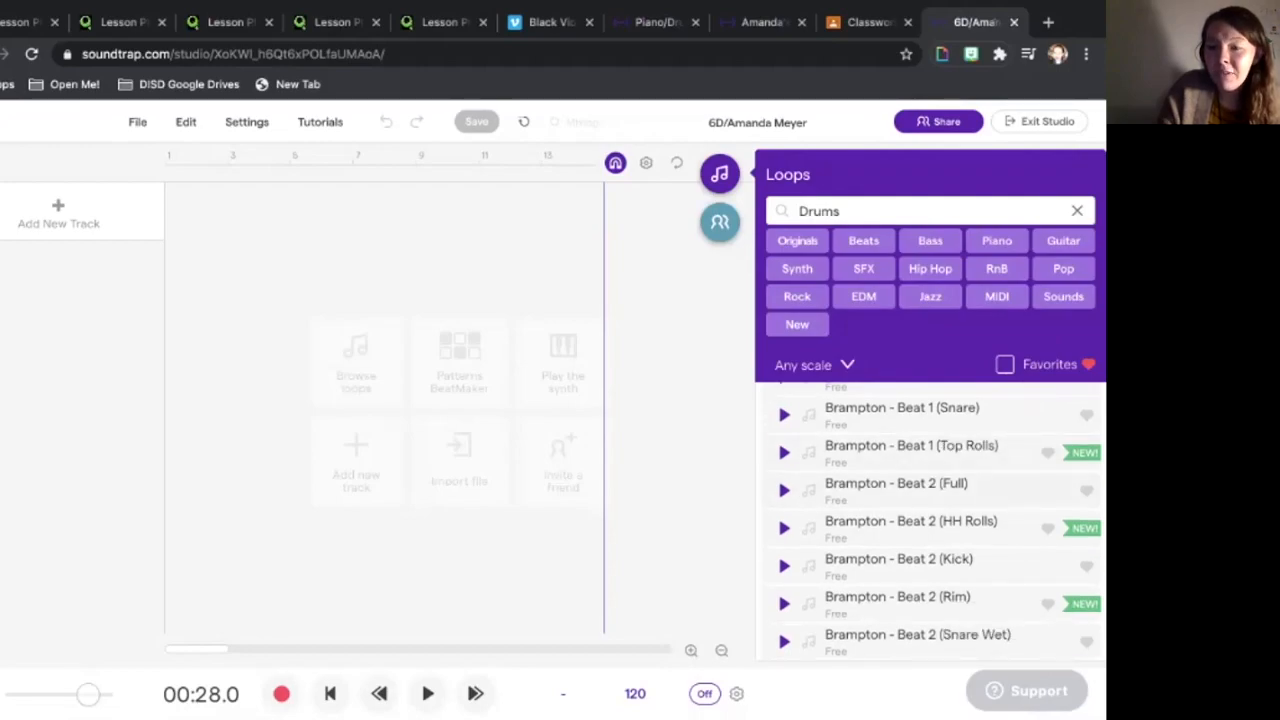
scroll(930, 520, down, 1)
scroll(930, 520, up, 1)
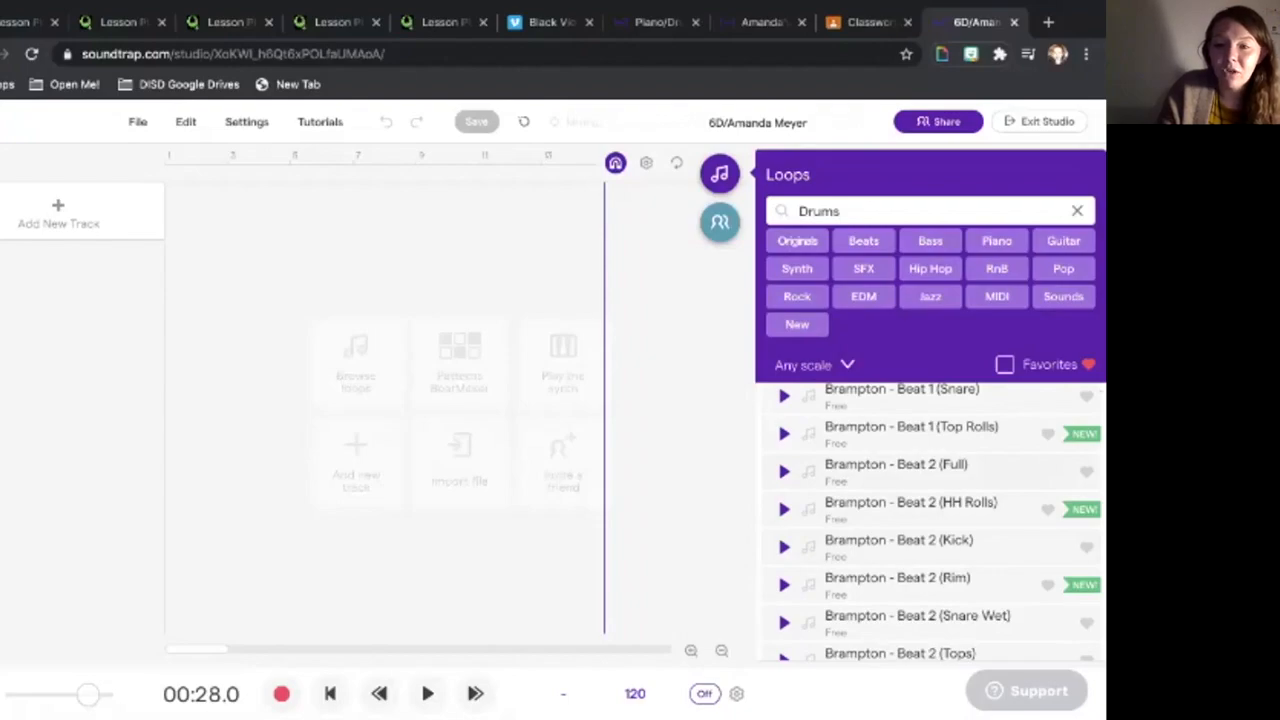
click(784, 471)
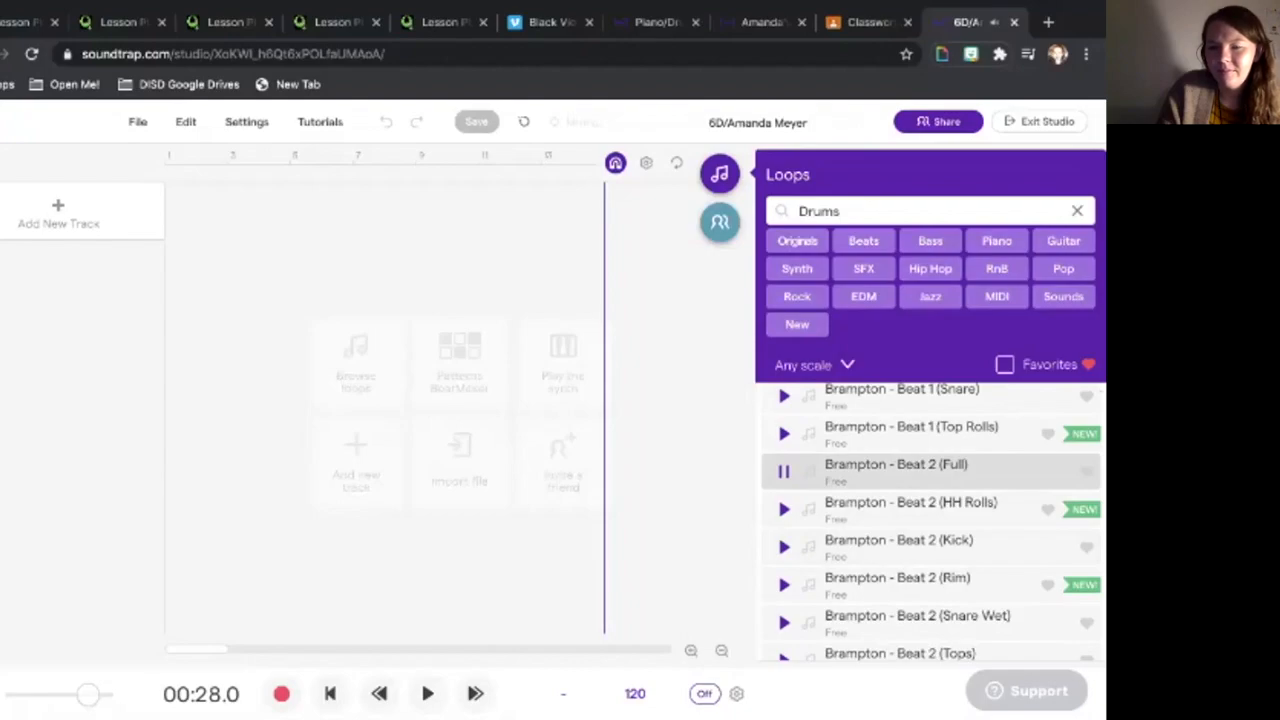
scroll(930, 520, down, 3)
scroll(930, 520, down, 3)
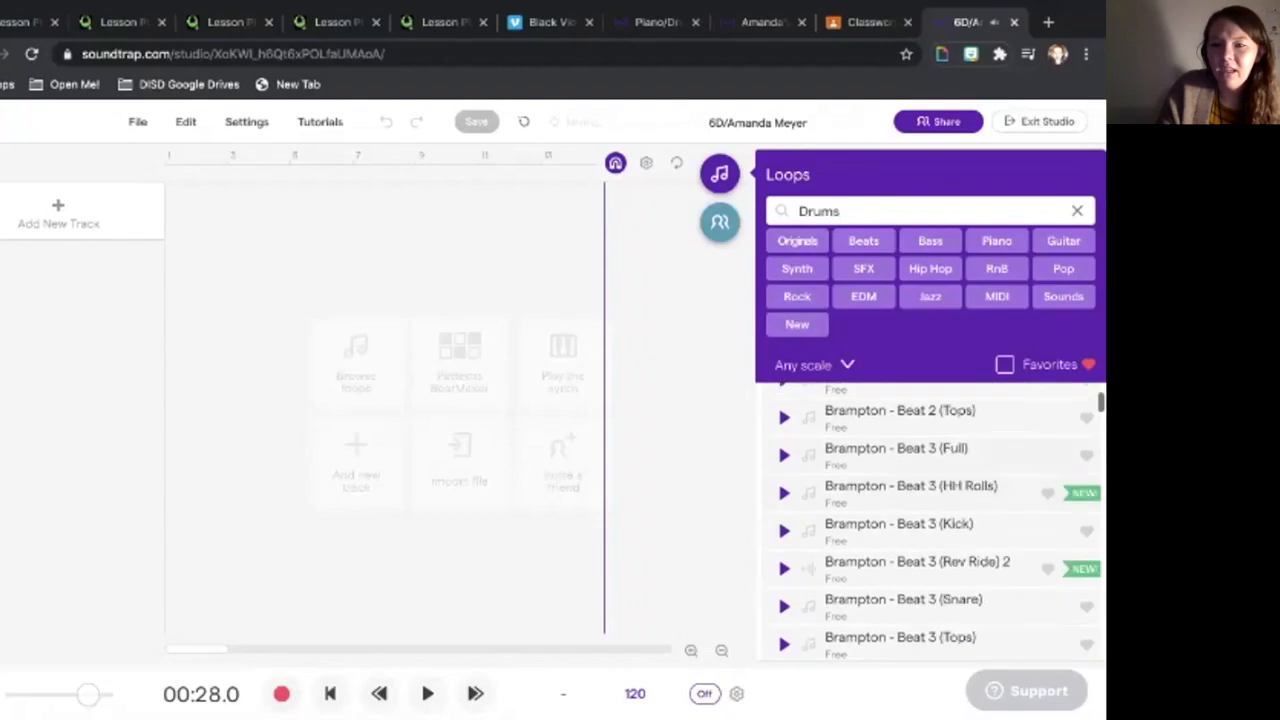
click(783, 455)
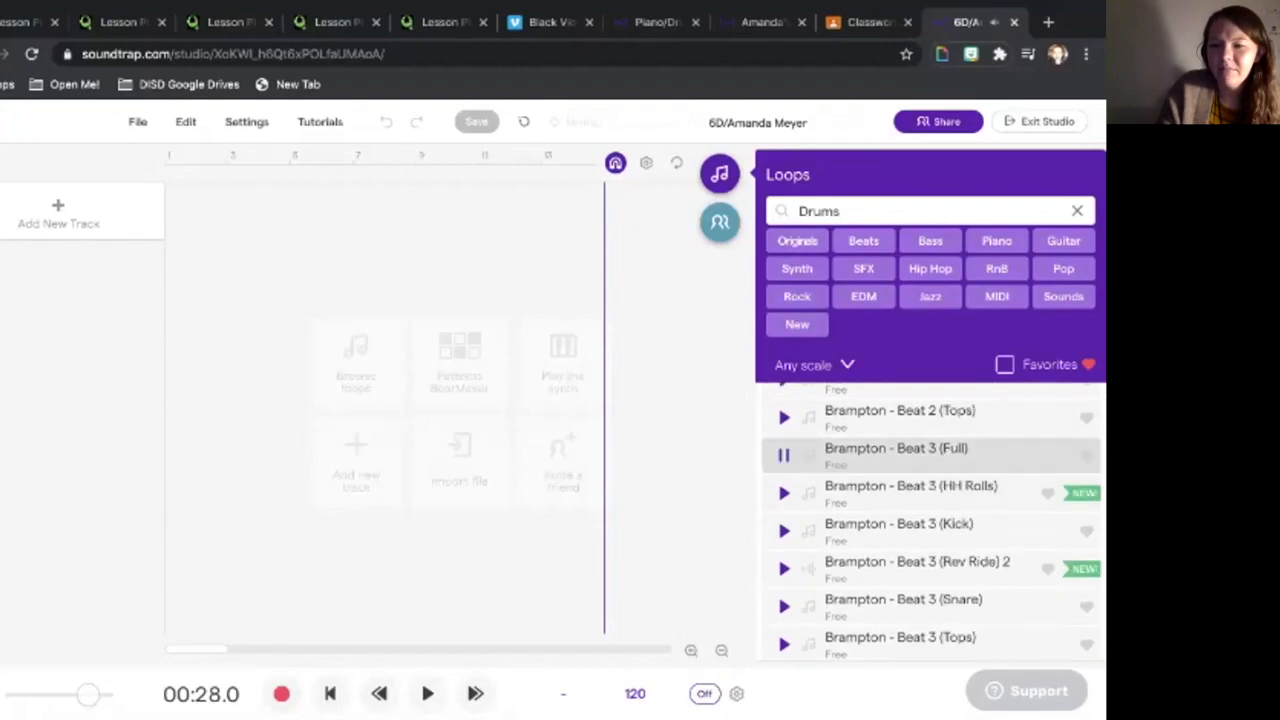
scroll(930, 520, up, 5)
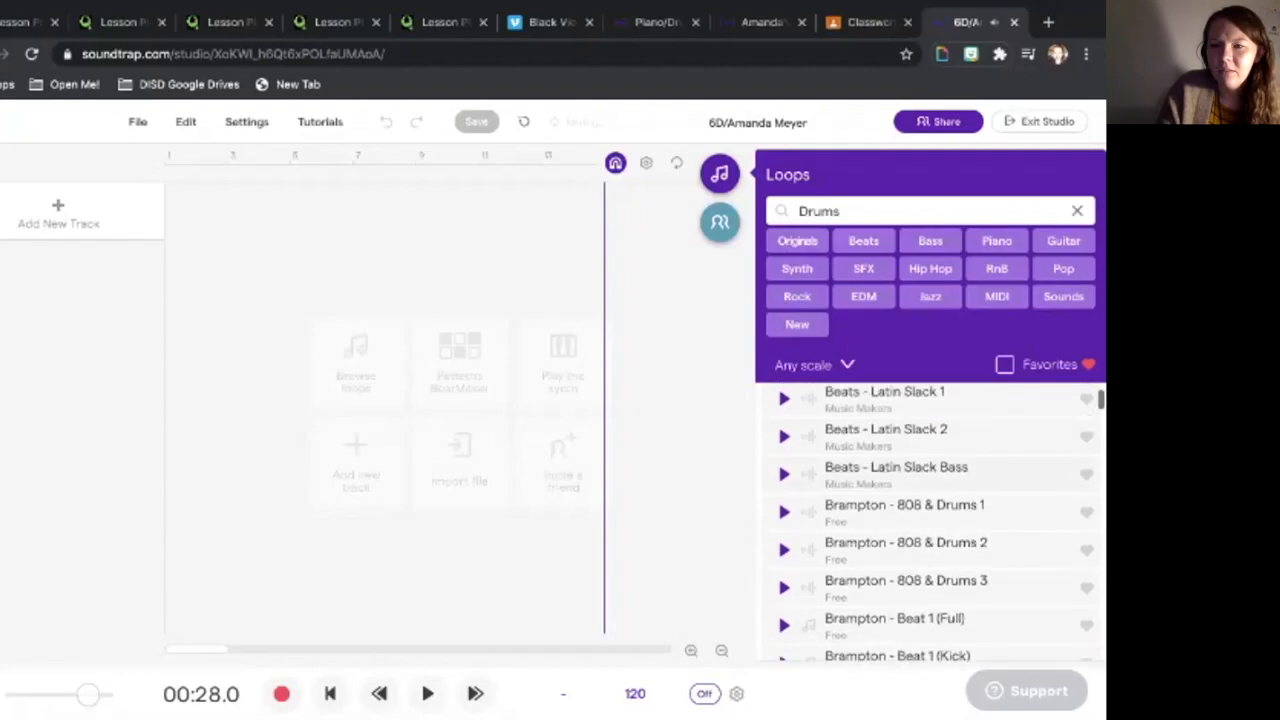
click(784, 512)
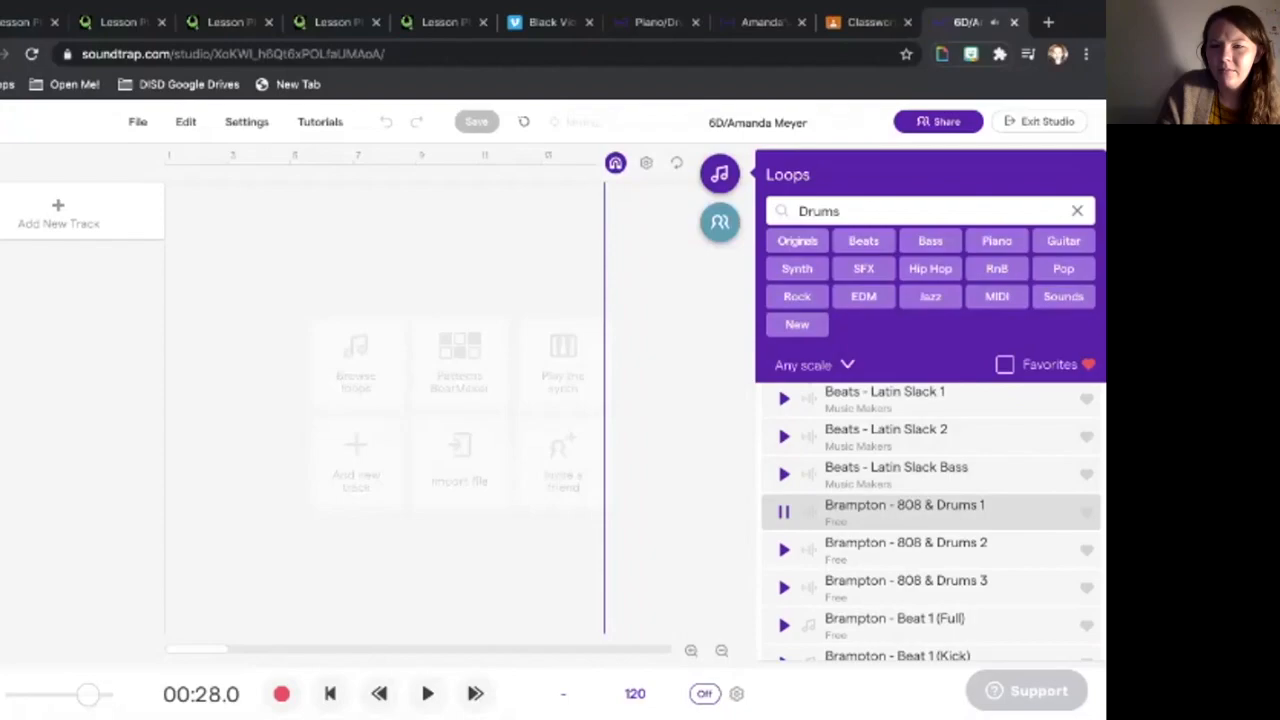
- Place Brampton - 808 & Drums 1 at bar 1, then add it again as a second track
drag(890, 512, 180, 211)
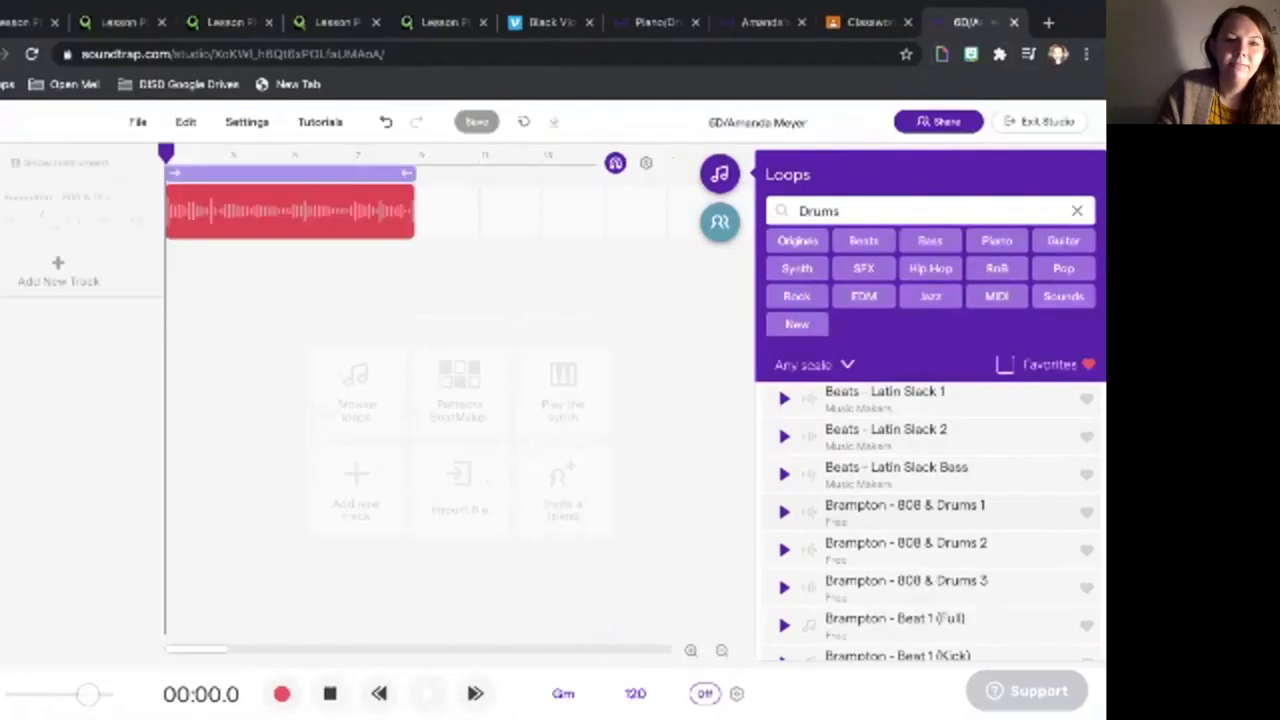
scroll(946, 430, up, 2)
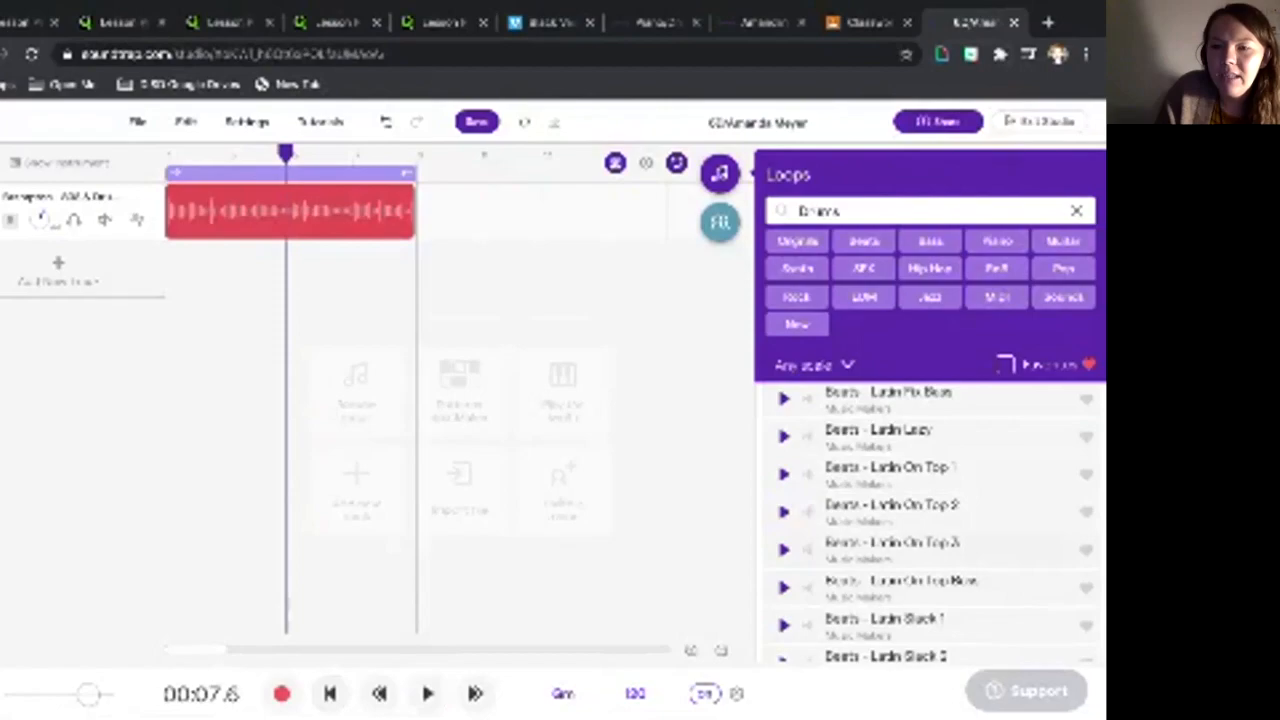
scroll(935, 520, down, 5)
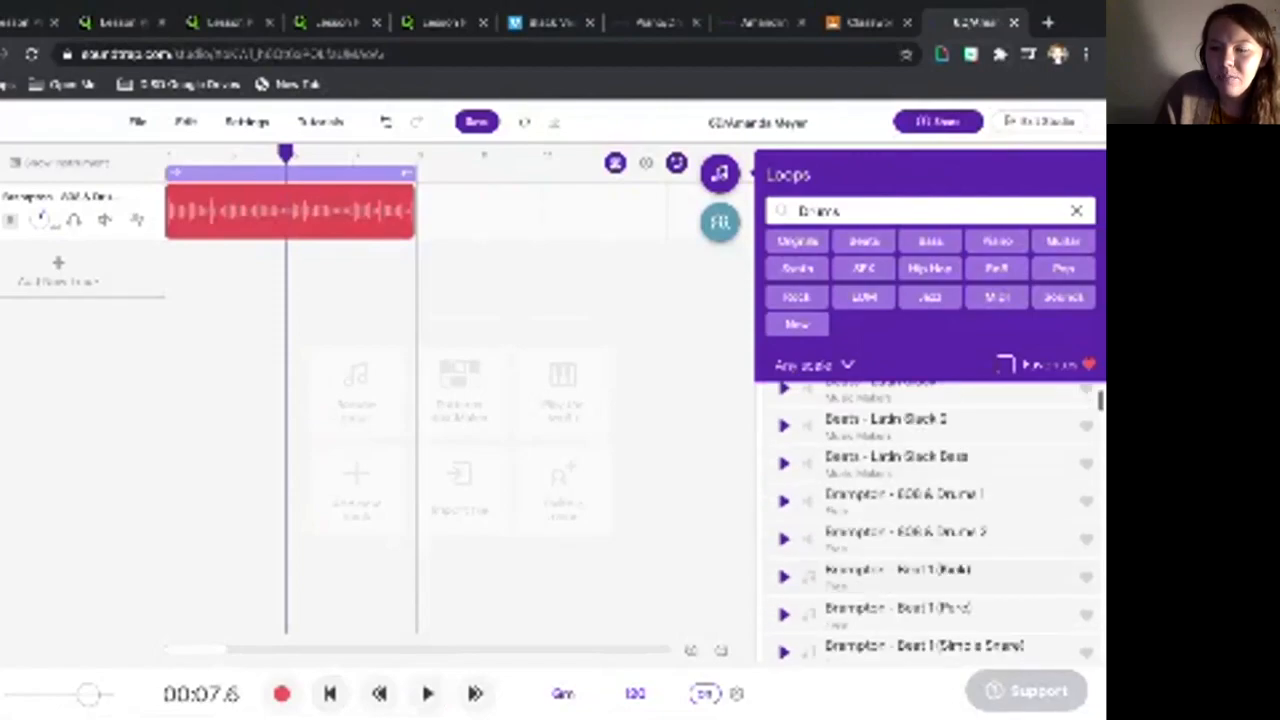
scroll(935, 520, down, 1)
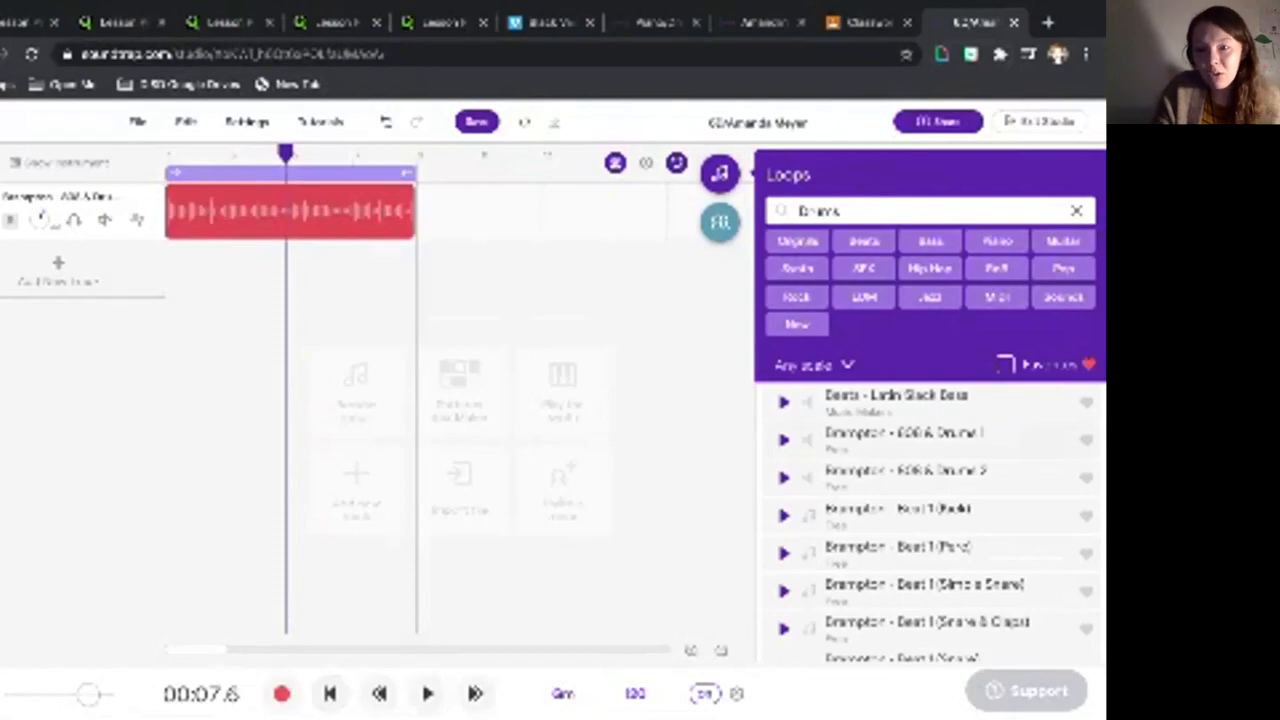
double_click(905, 440)
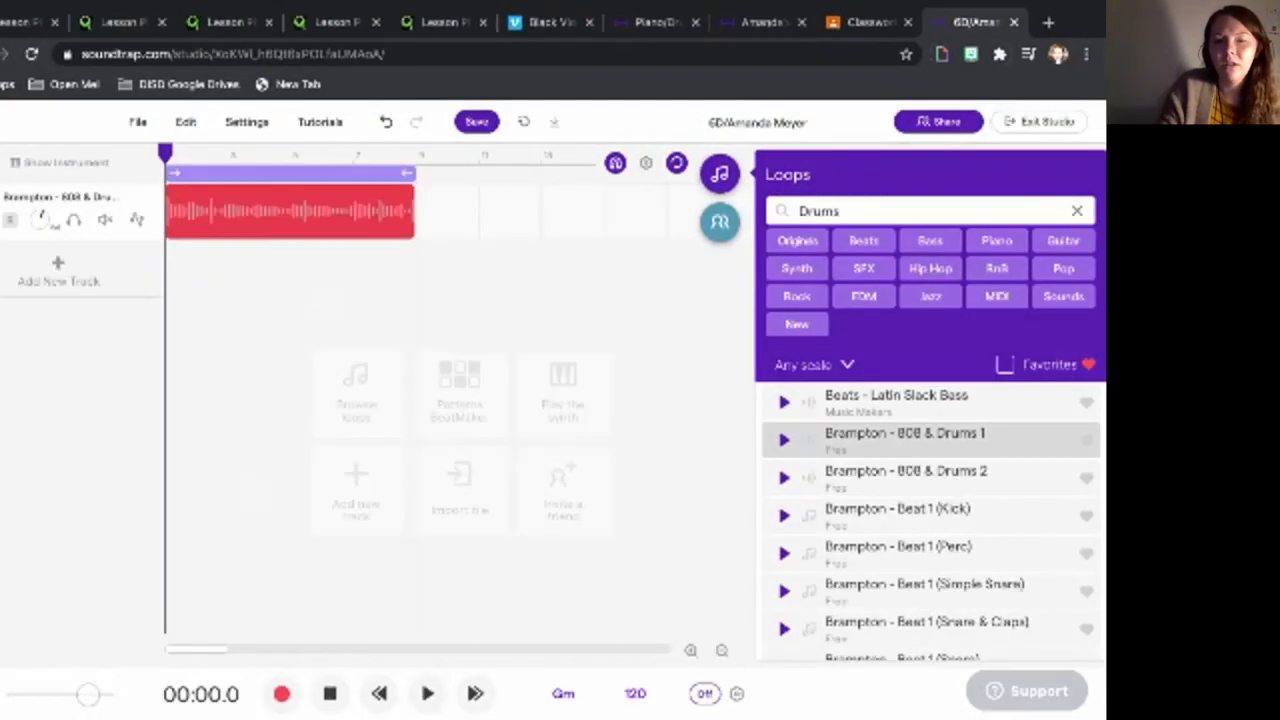
double_click(905, 440)
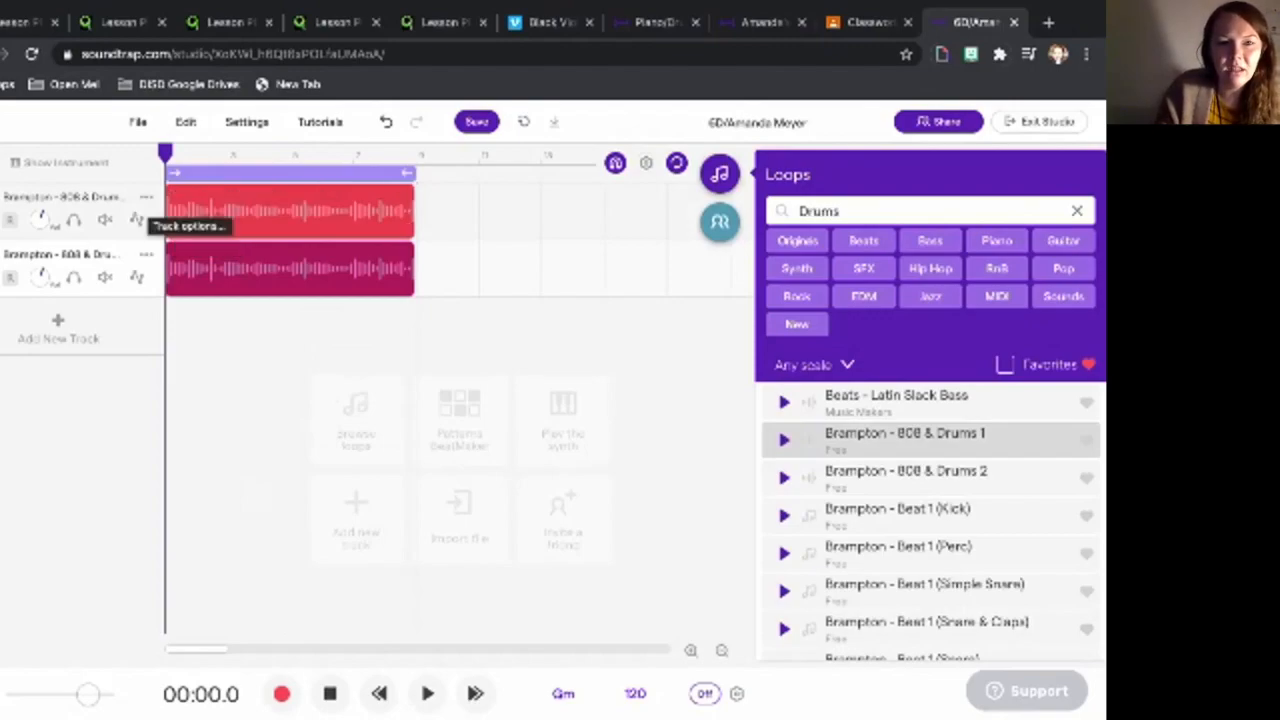
- Delete the duplicate drum track and clear the Drums loop search
click(146, 197)
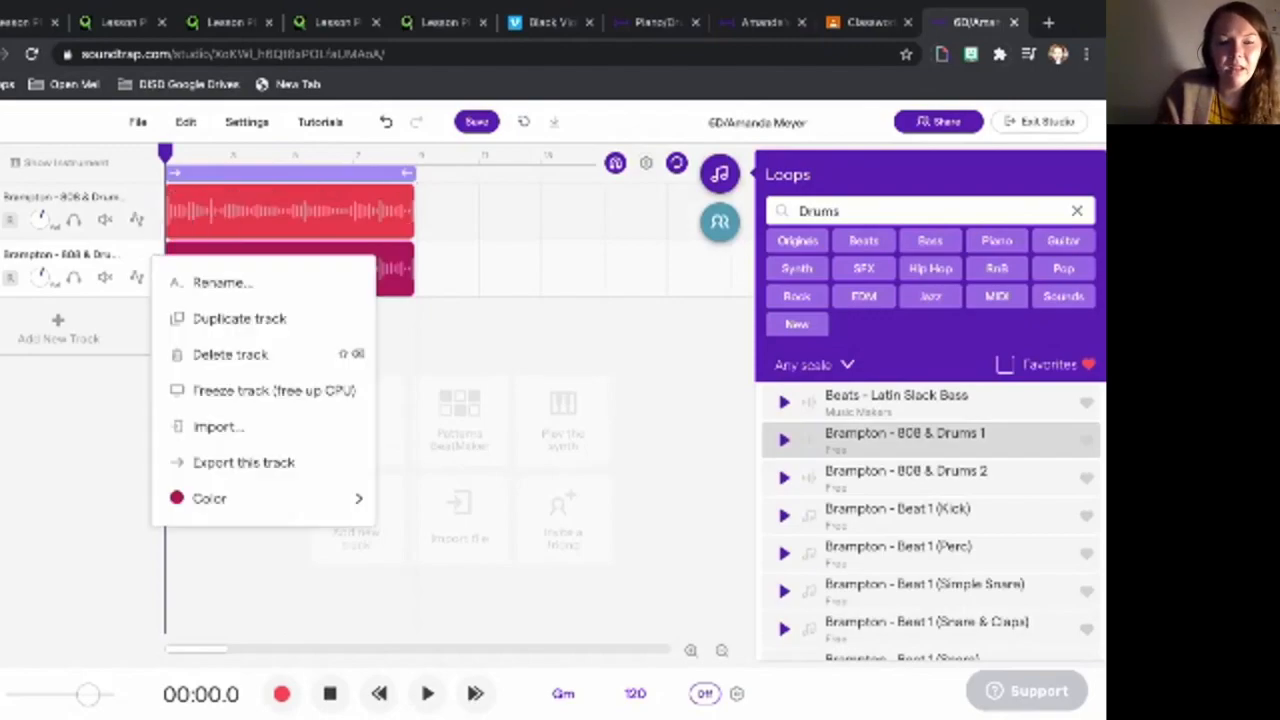
click(230, 354)
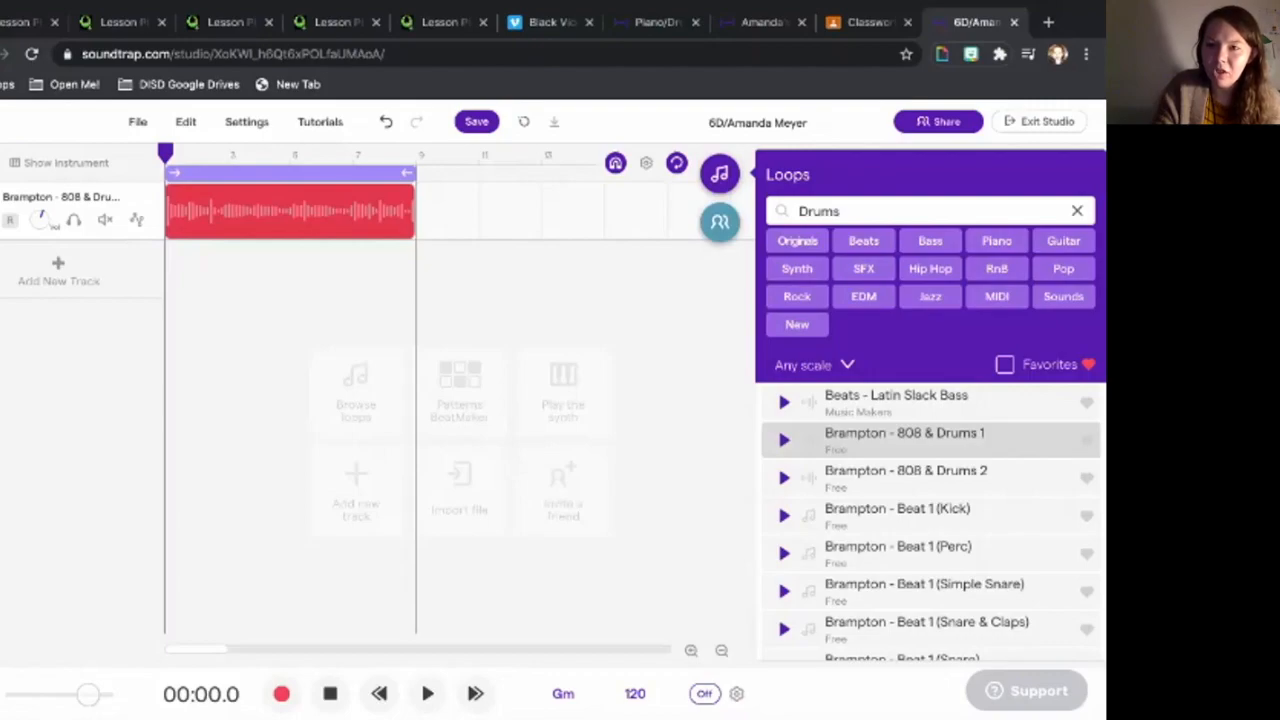
click(1077, 211)
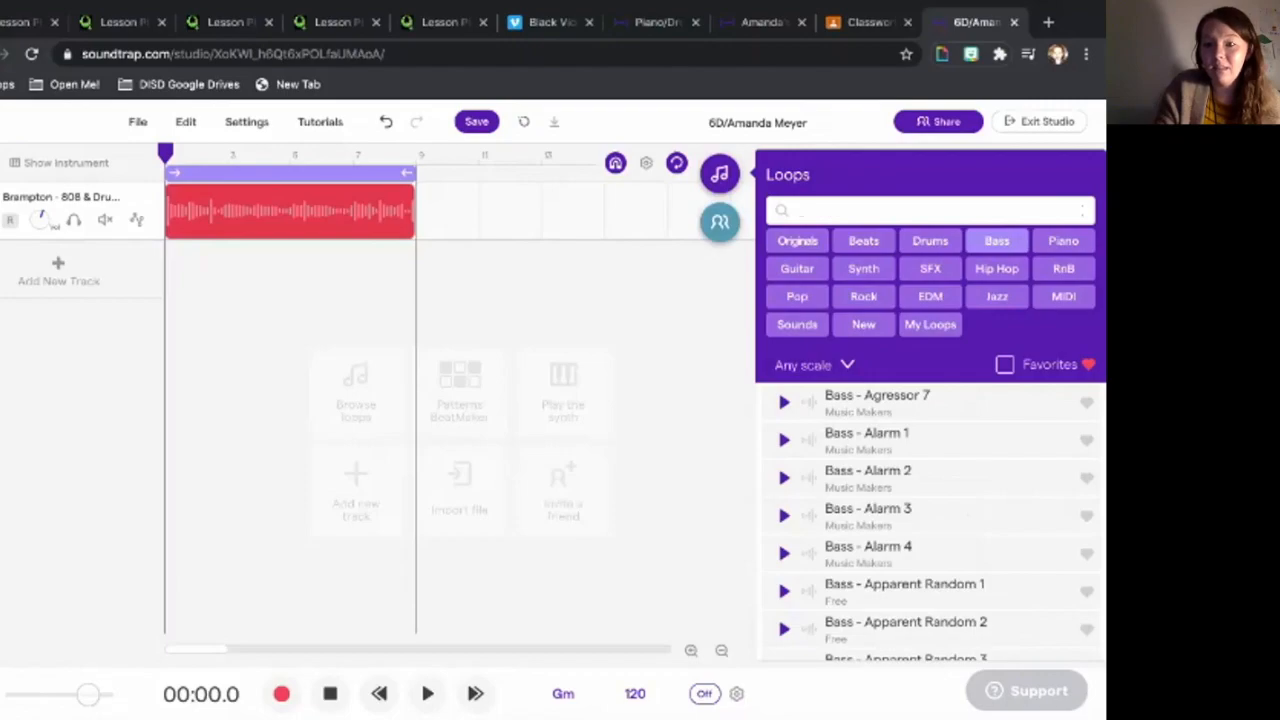
- Audition Bass loops Beach 4 and Black Rust 3 with the drums, then add Bass - Black Rust 2
click(997, 241)
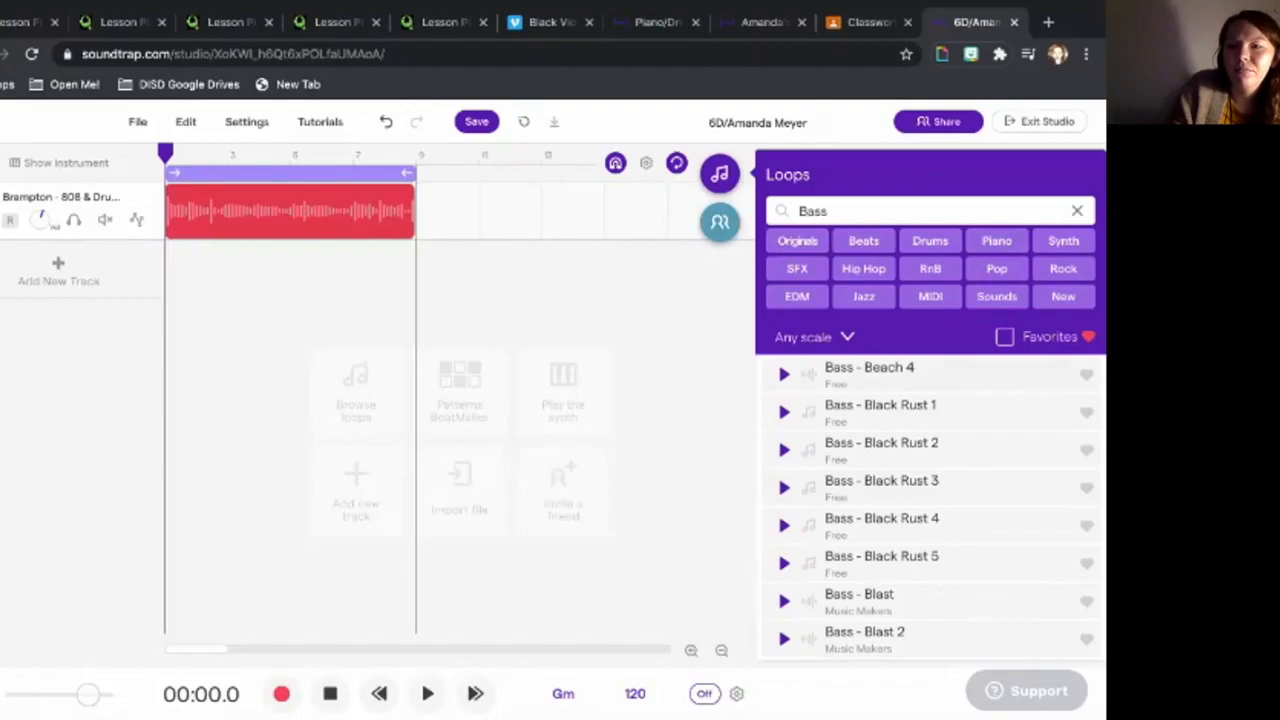
click(784, 374)
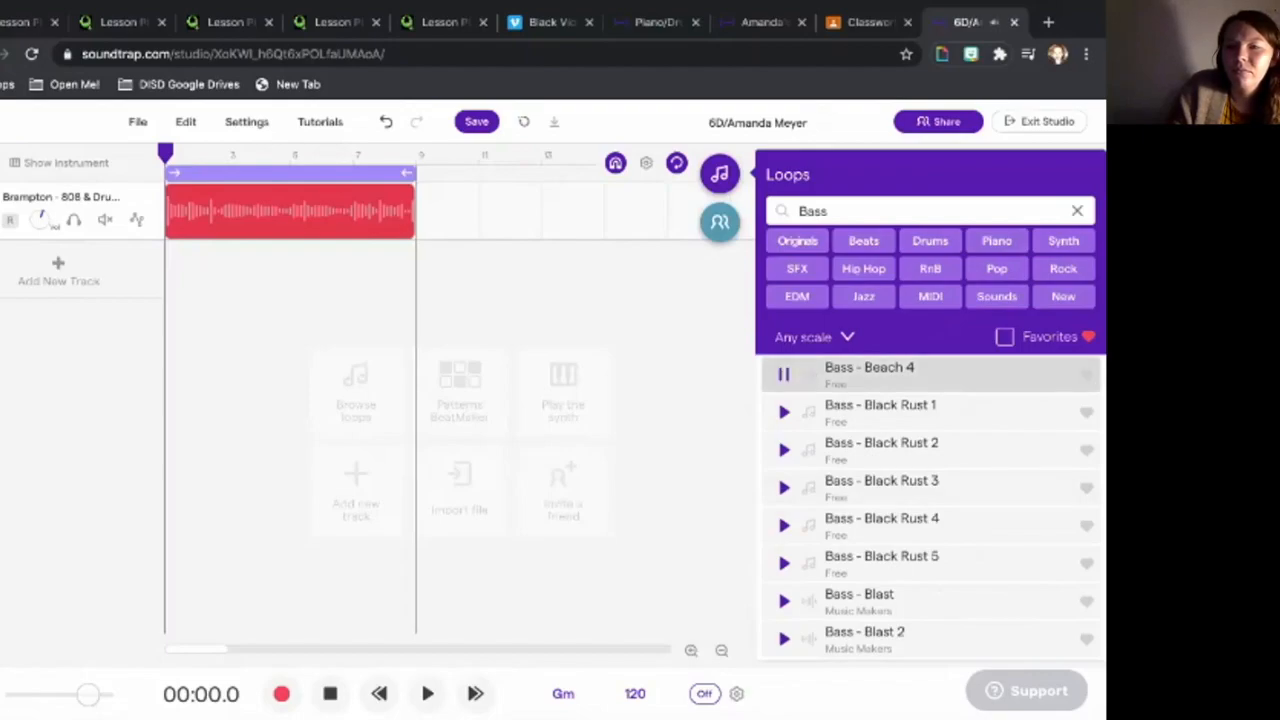
click(784, 488)
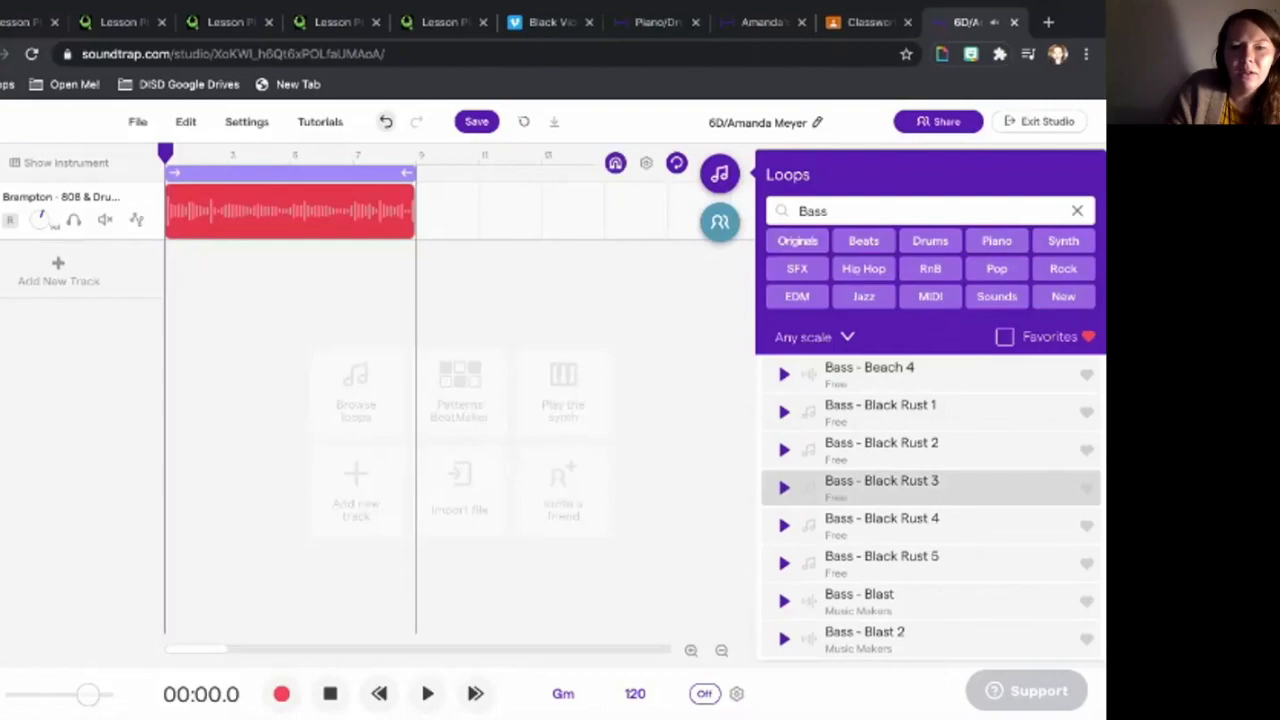
click(427, 693)
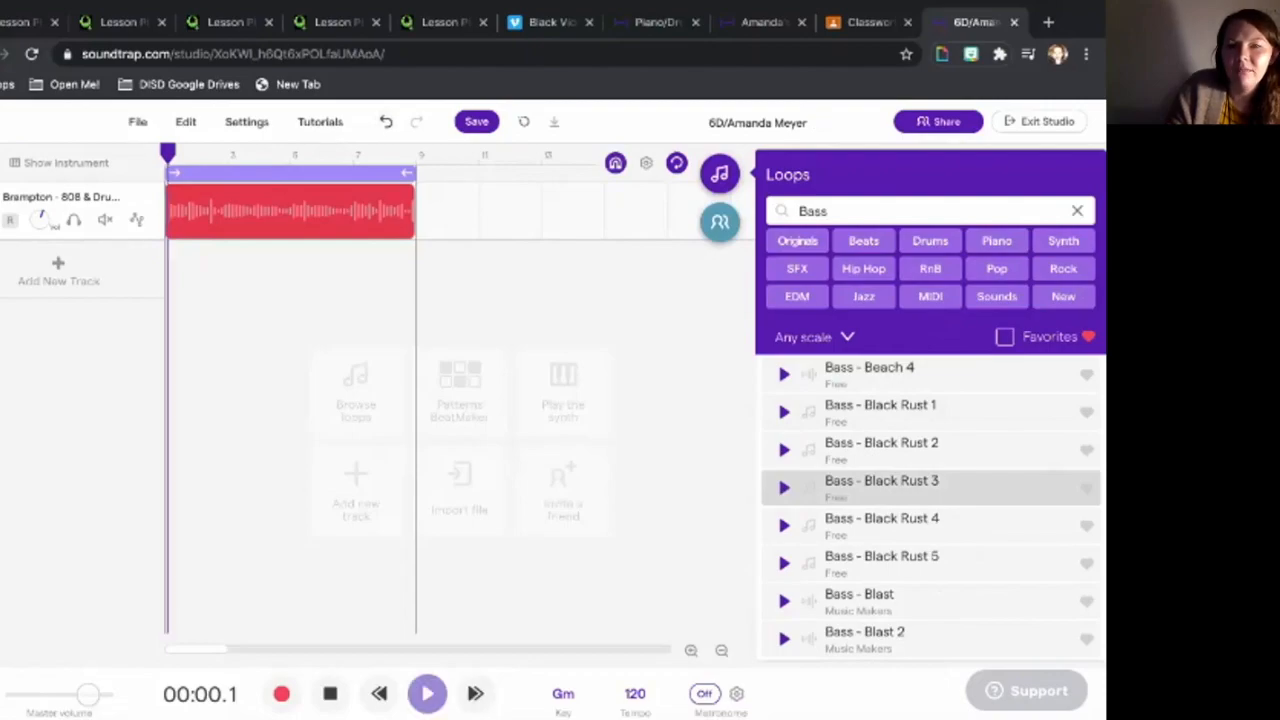
click(784, 488)
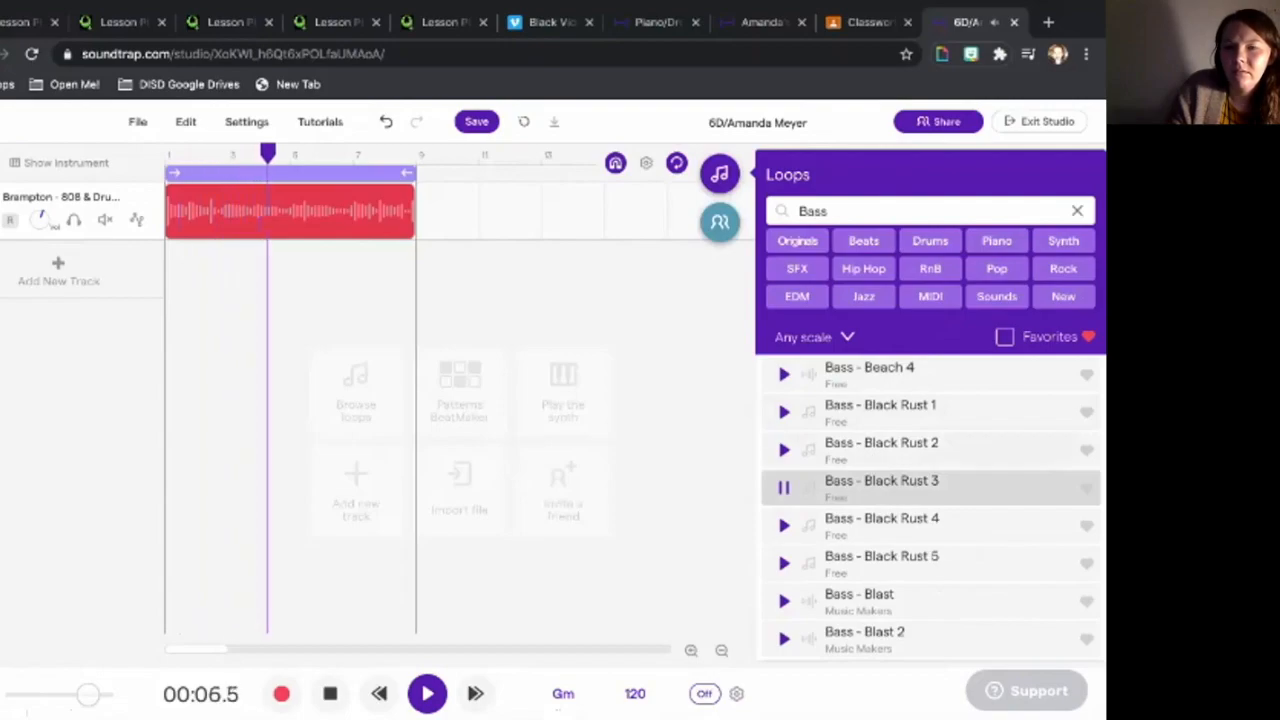
click(784, 450)
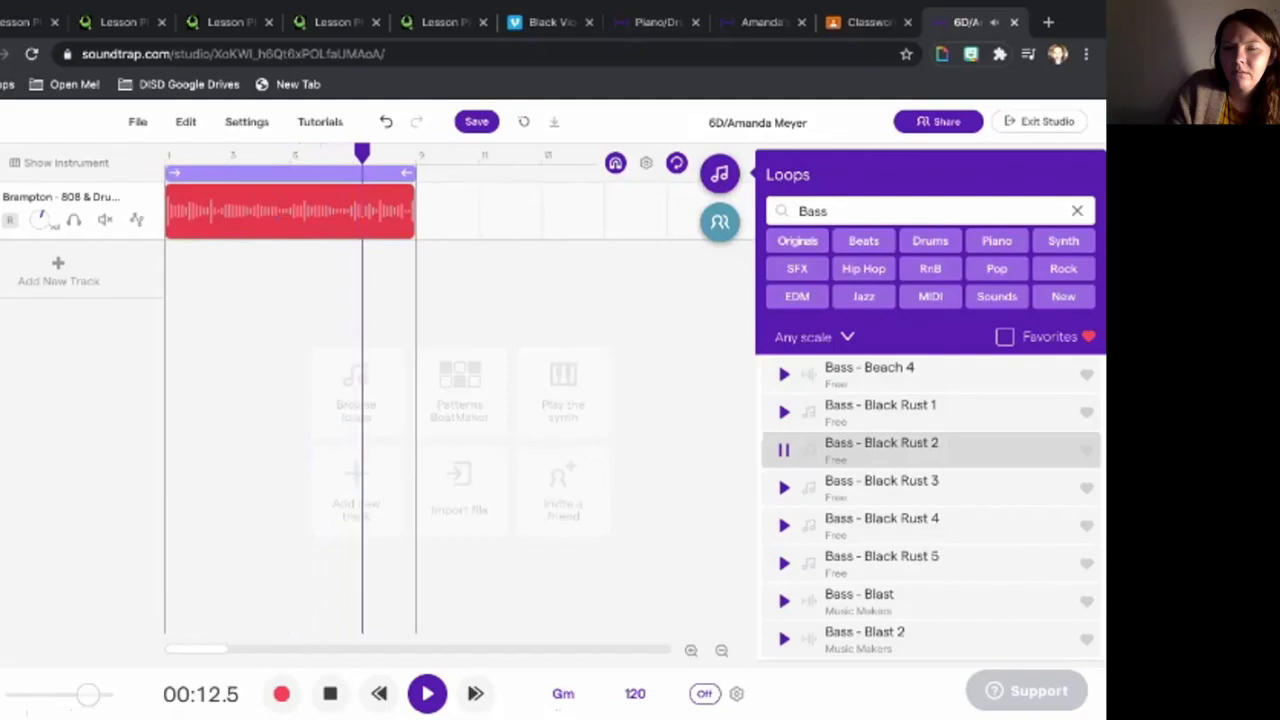
double_click(881, 450)
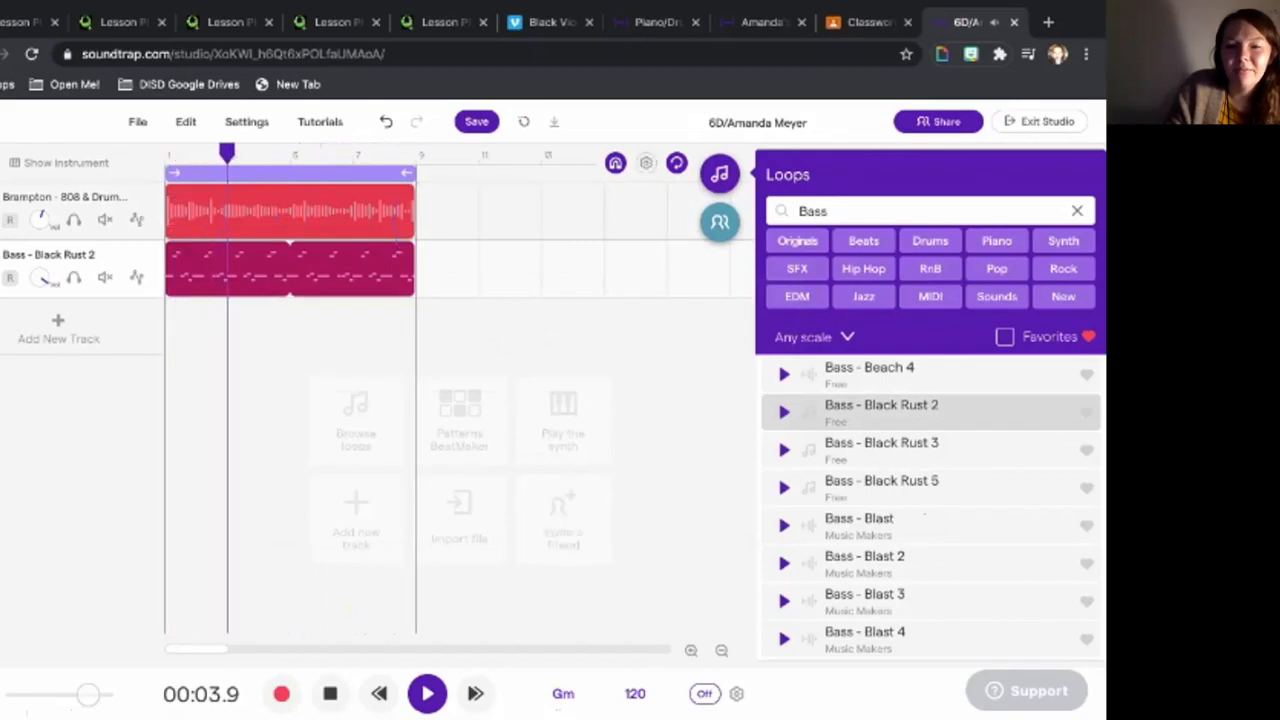
- Check the Bass track menu and play the drum and bass tracks with cycle mode off
click(330, 694)
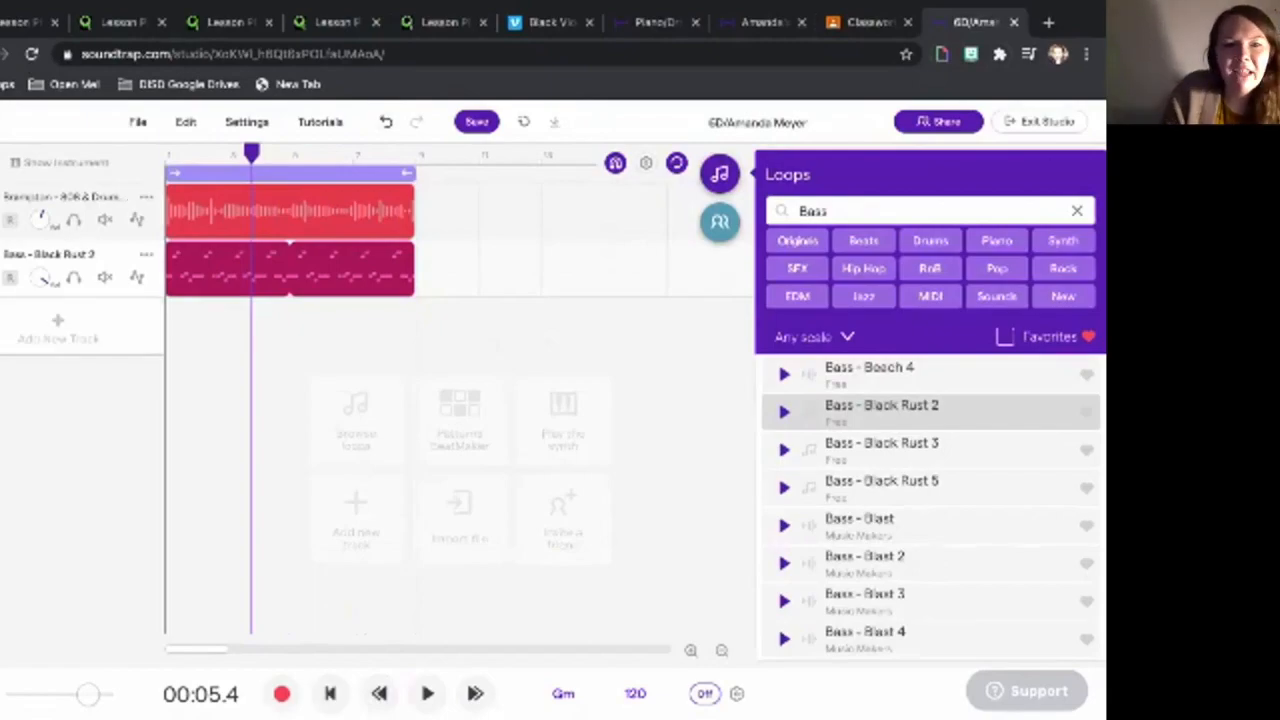
click(146, 254)
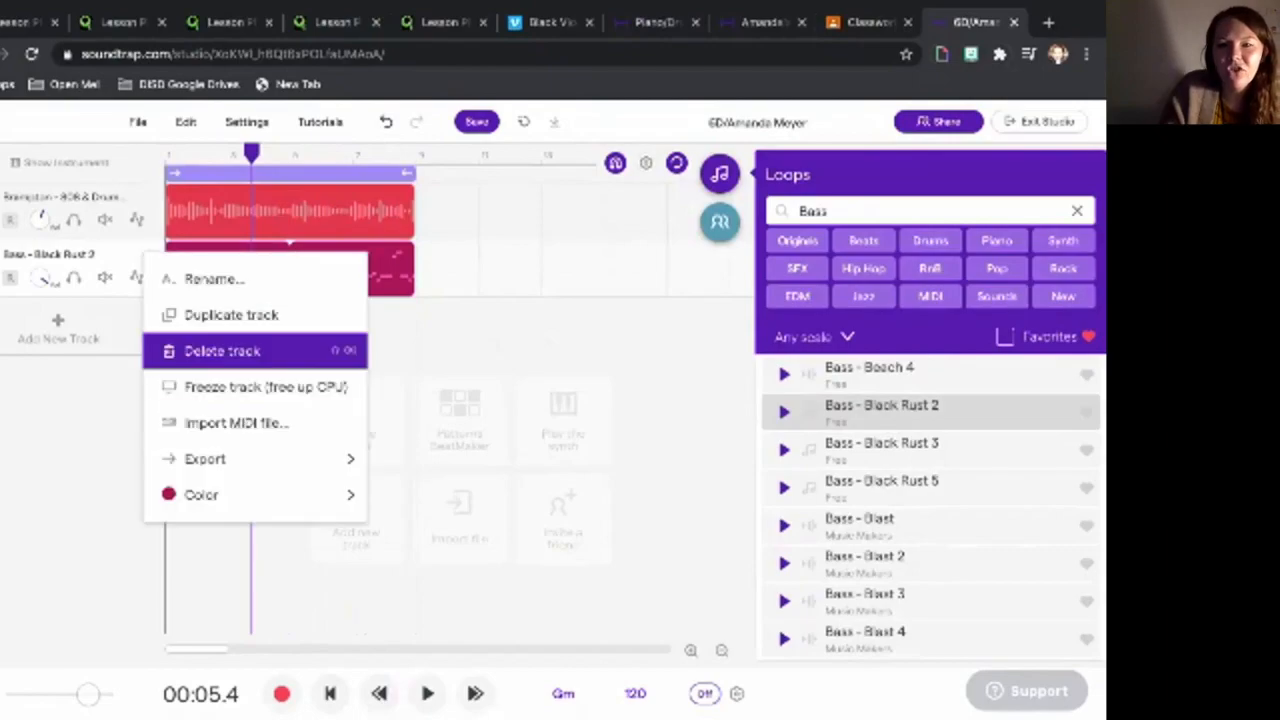
key(Escape)
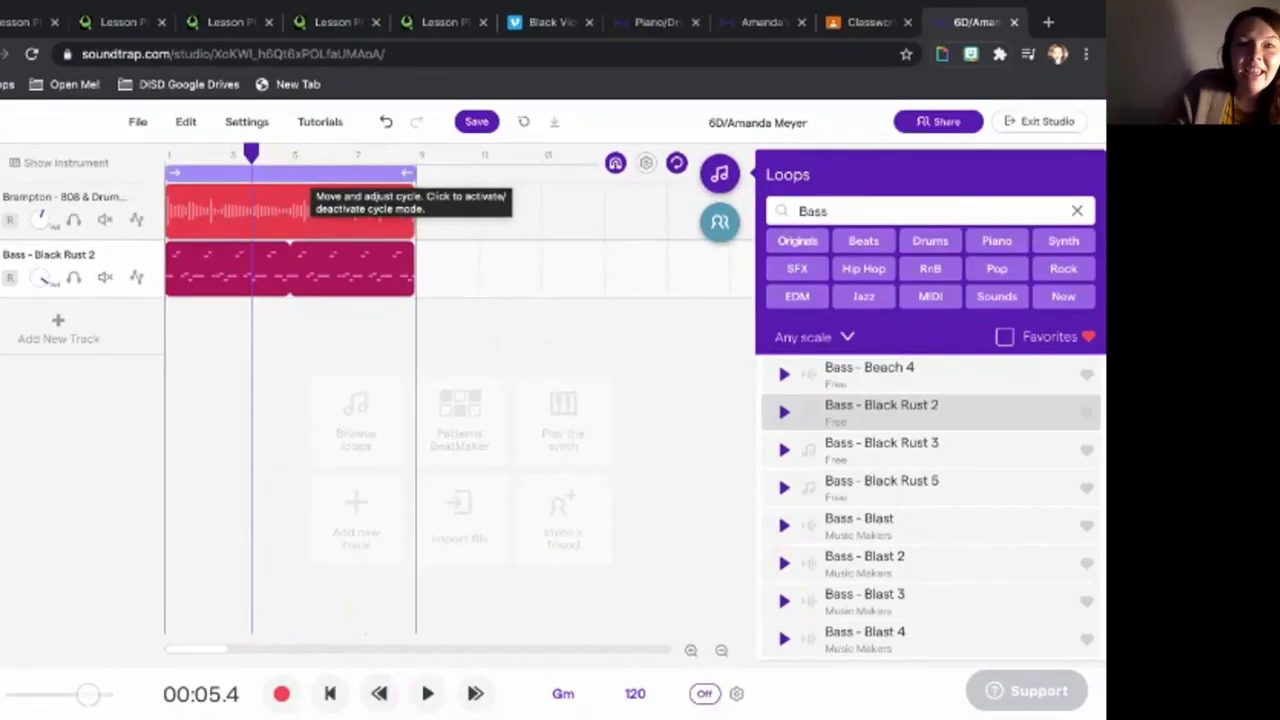
click(304, 174)
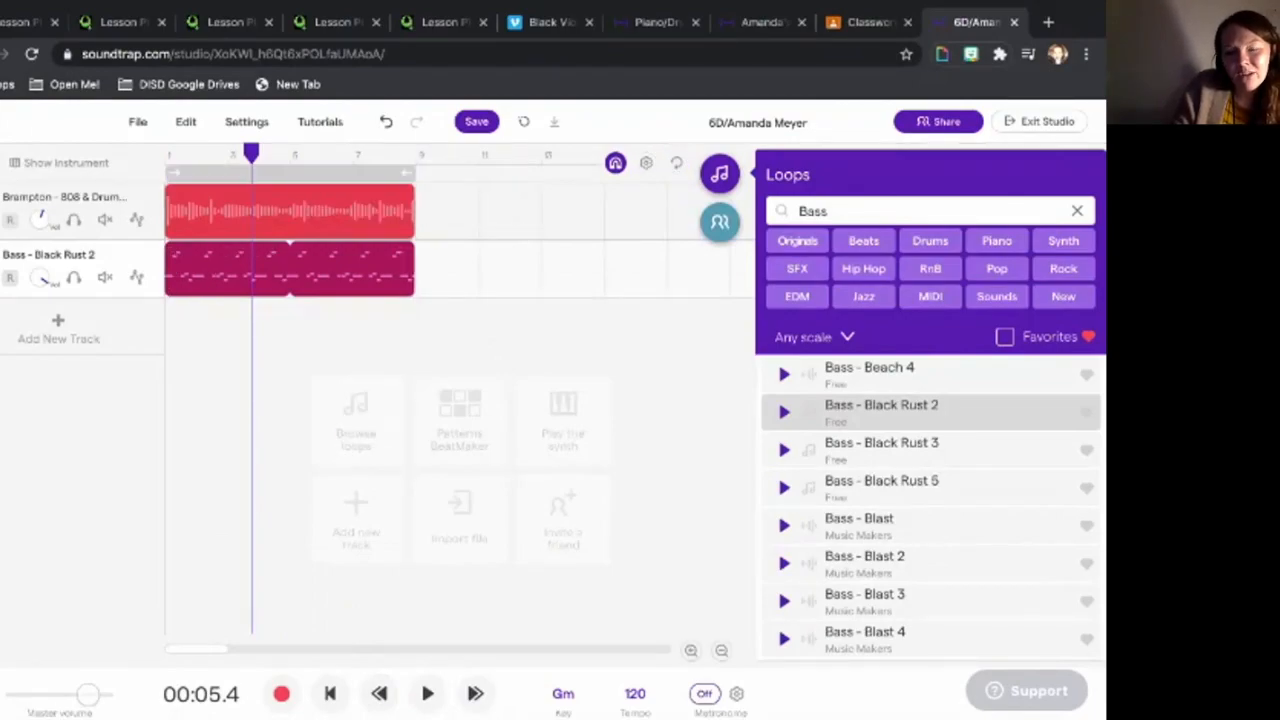
click(427, 693)
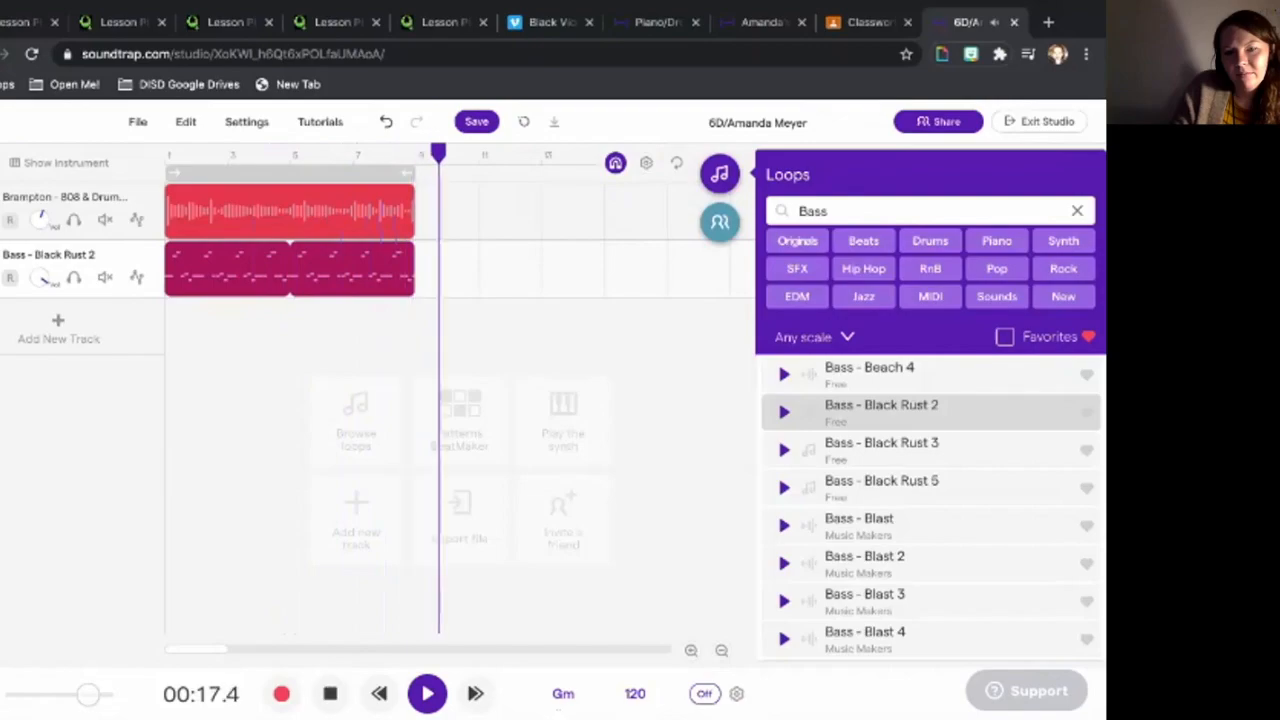
click(330, 694)
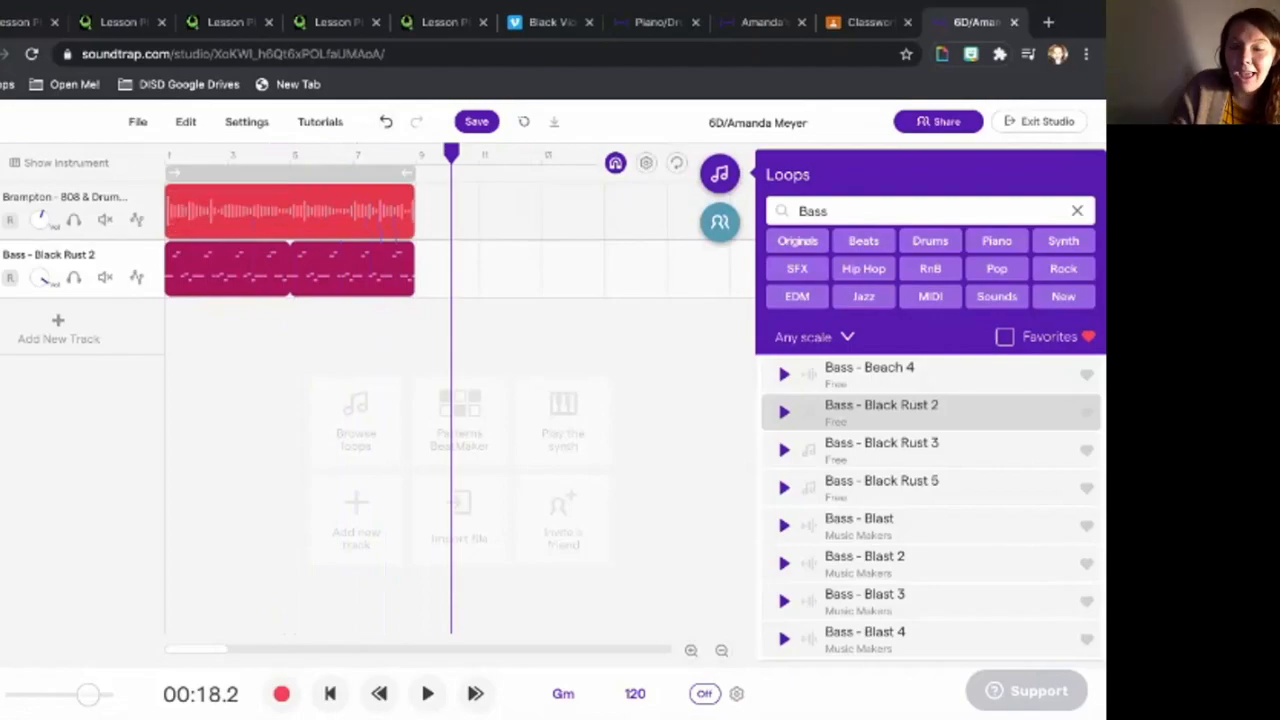
- Turn cycle mode back on, return the playhead to the start, and clear the Bass search
key(l)
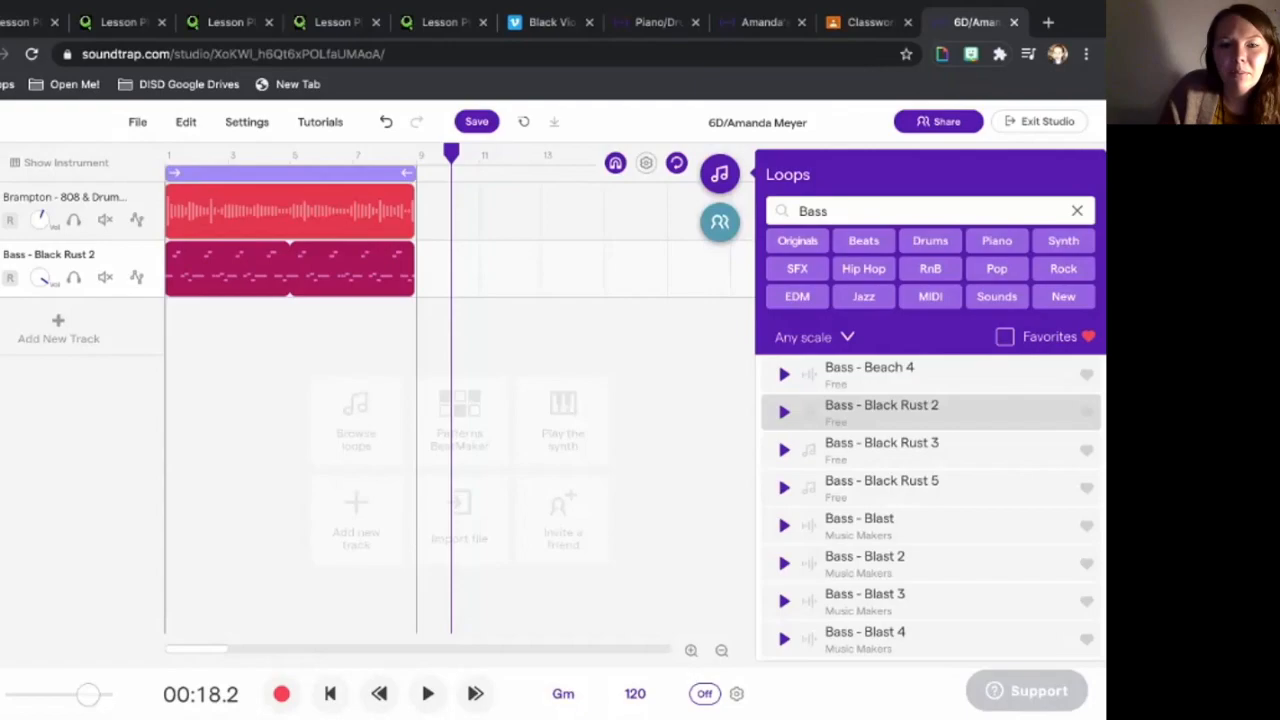
click(379, 693)
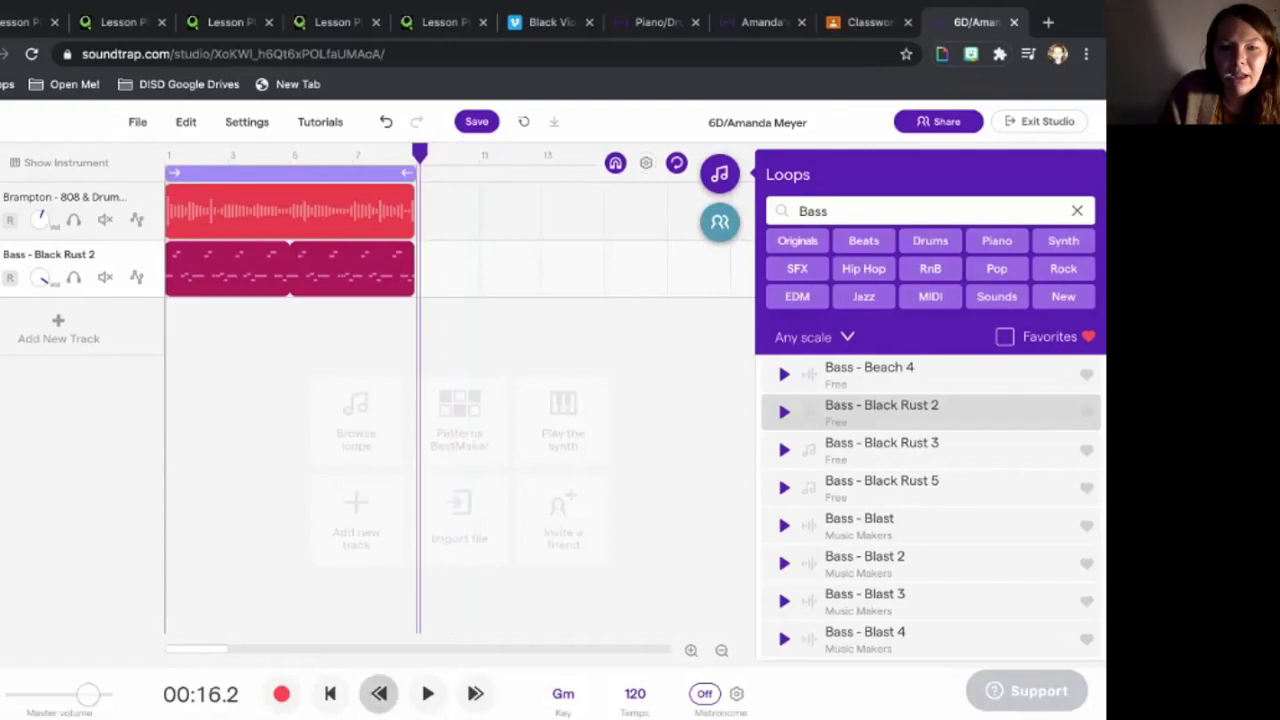
click(329, 693)
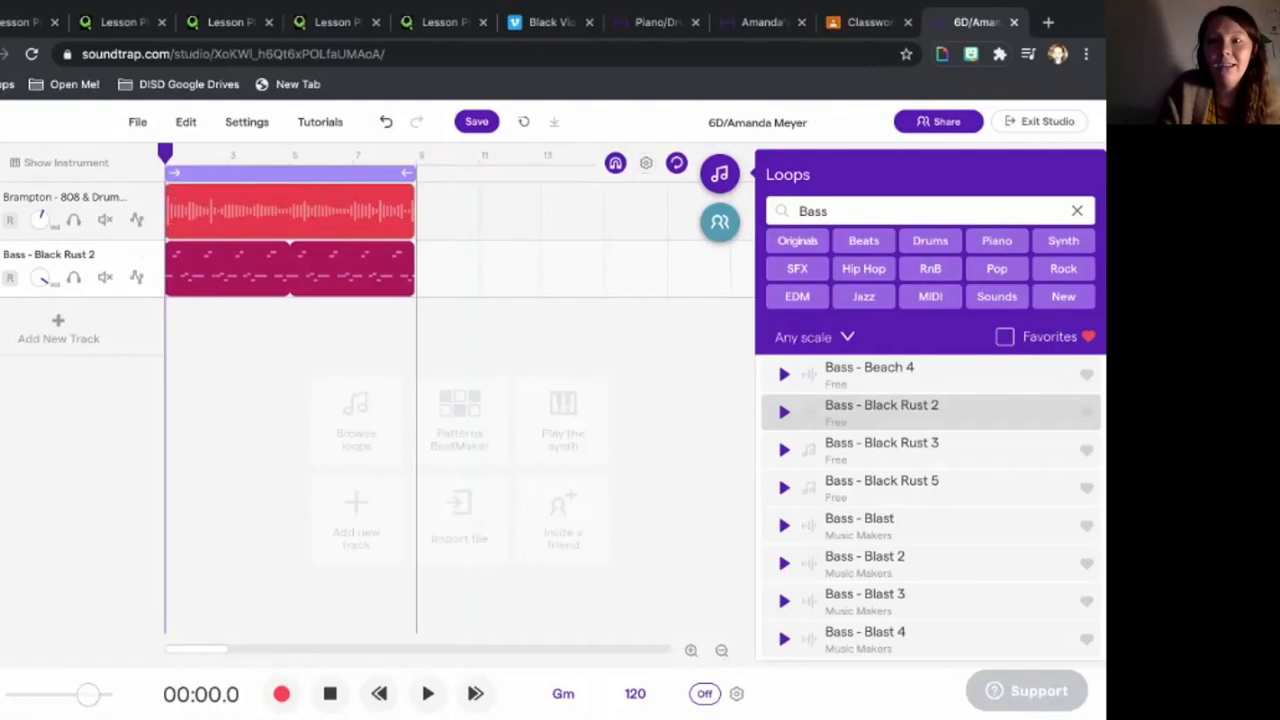
click(1077, 210)
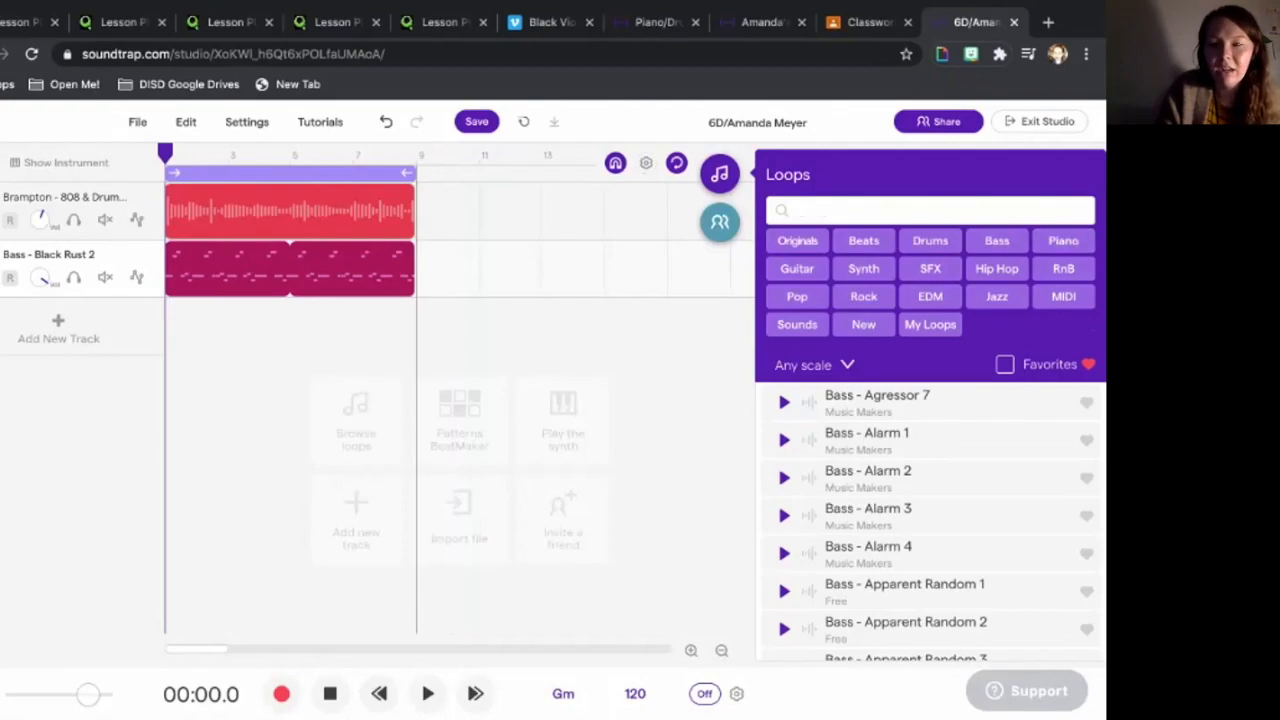
- Search the loops for 'Piano' after discarding a 'Bass Piano' search
text(Bass)
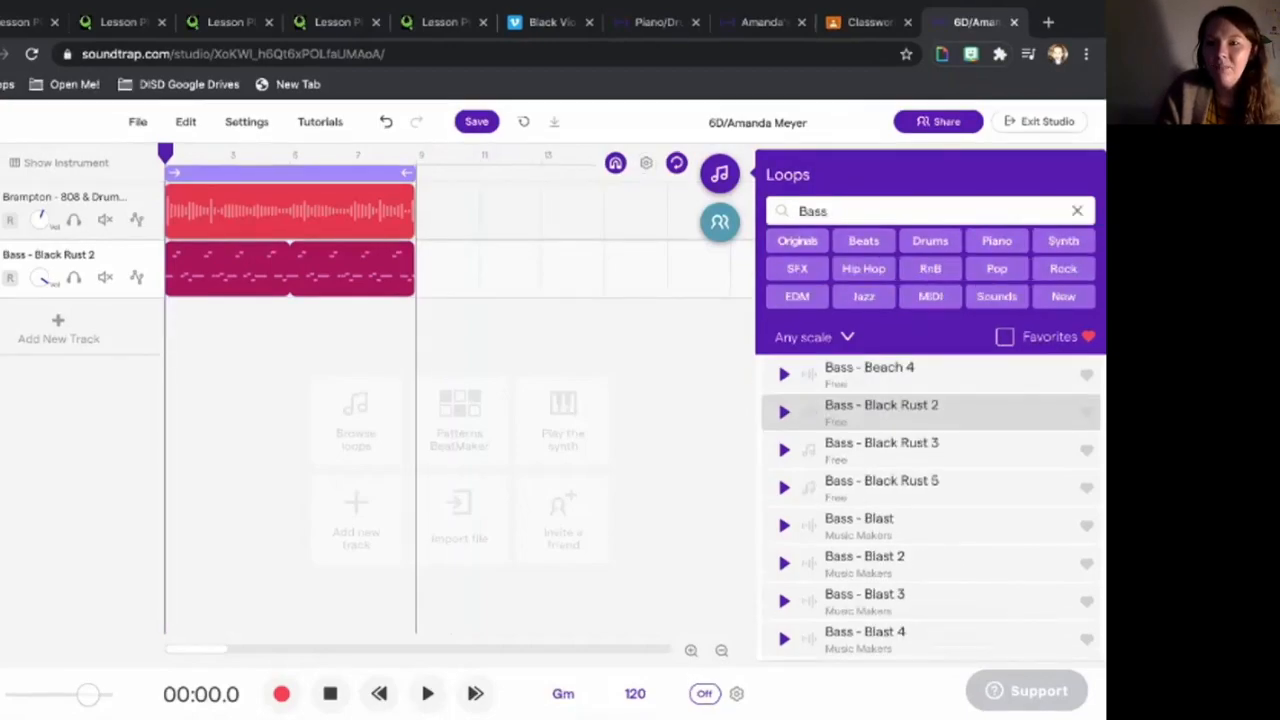
text( Piano)
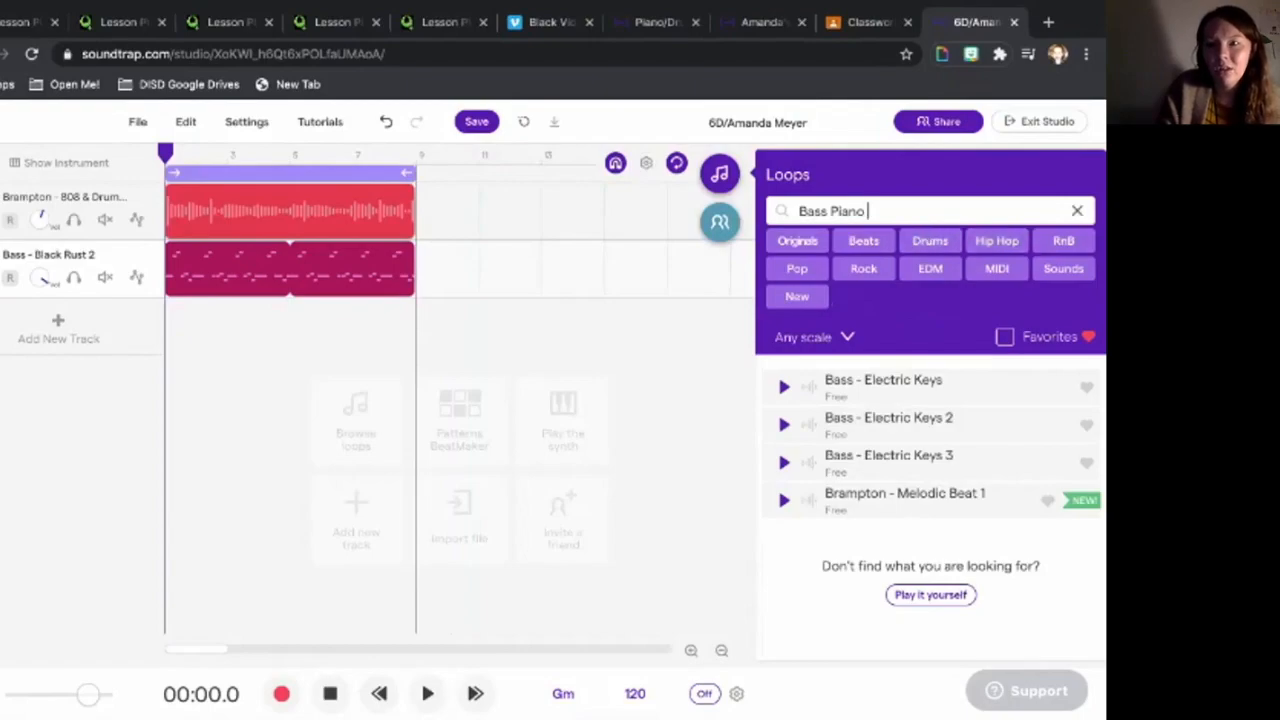
click(1077, 211)
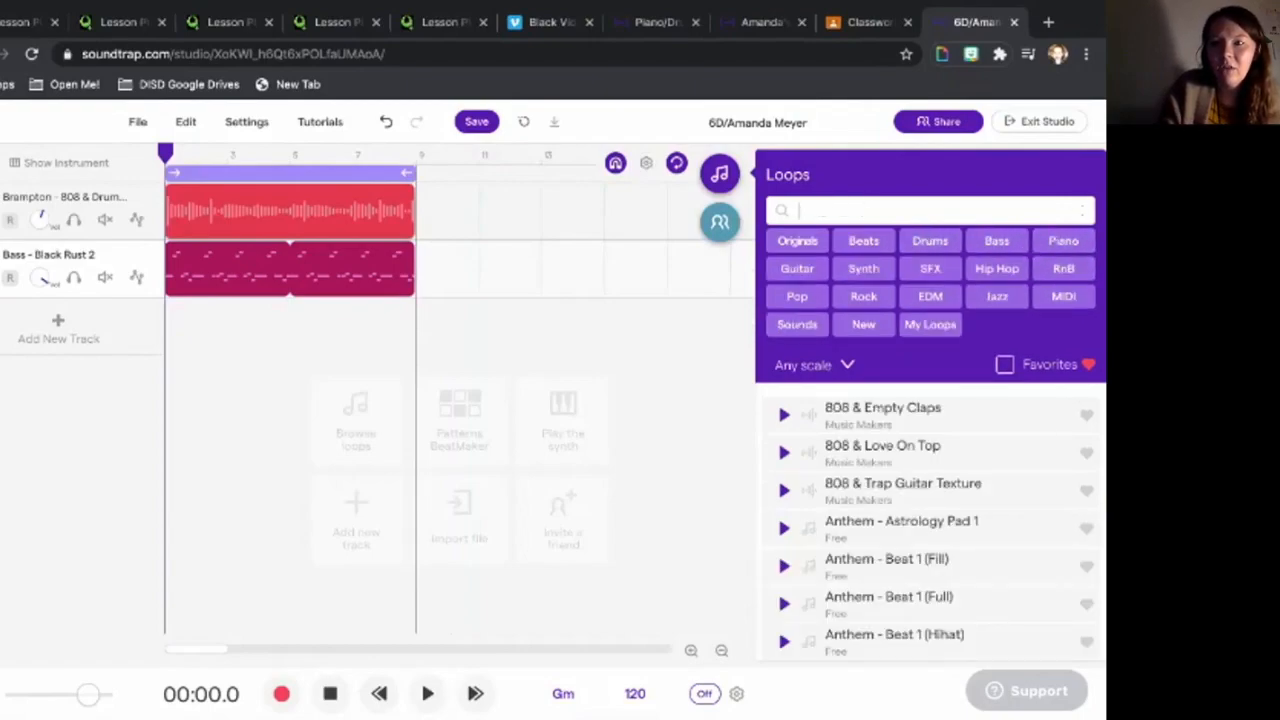
text(Piano)
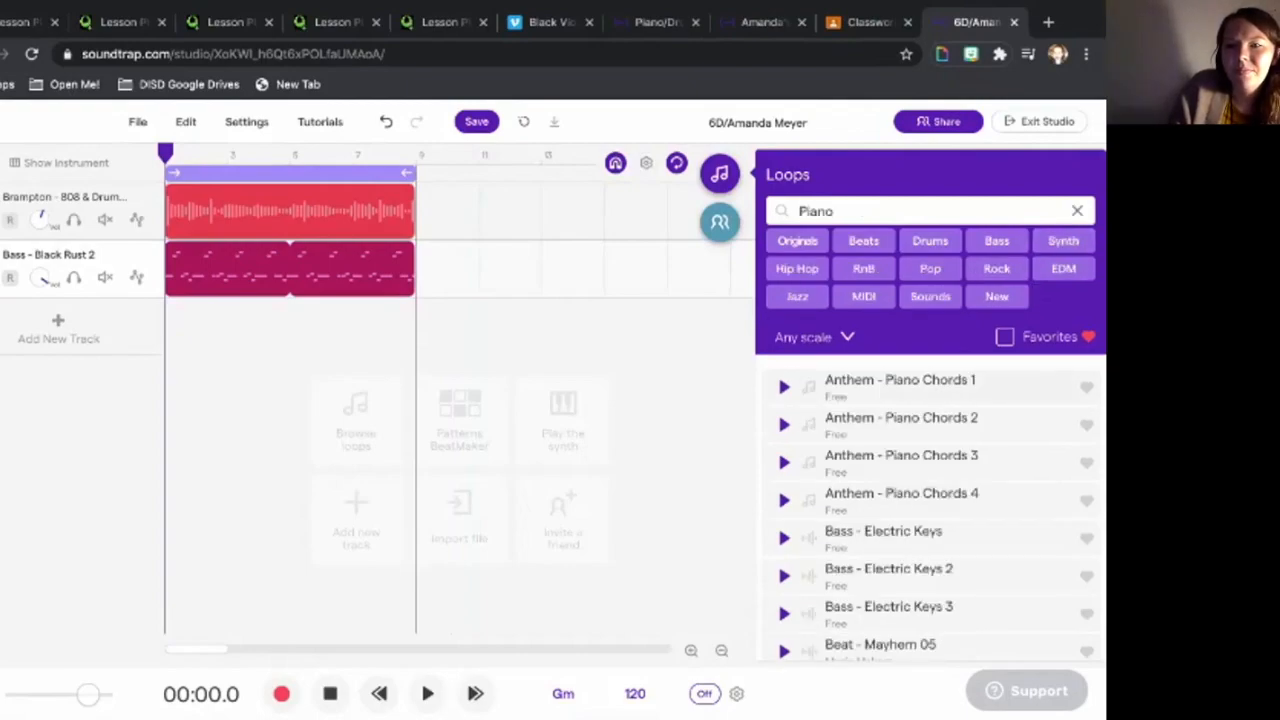
- Preview Anthem - Piano Chords 1, Bass - Electric Keys with the project, and Beat - Mayhem 05 and 07
click(784, 387)
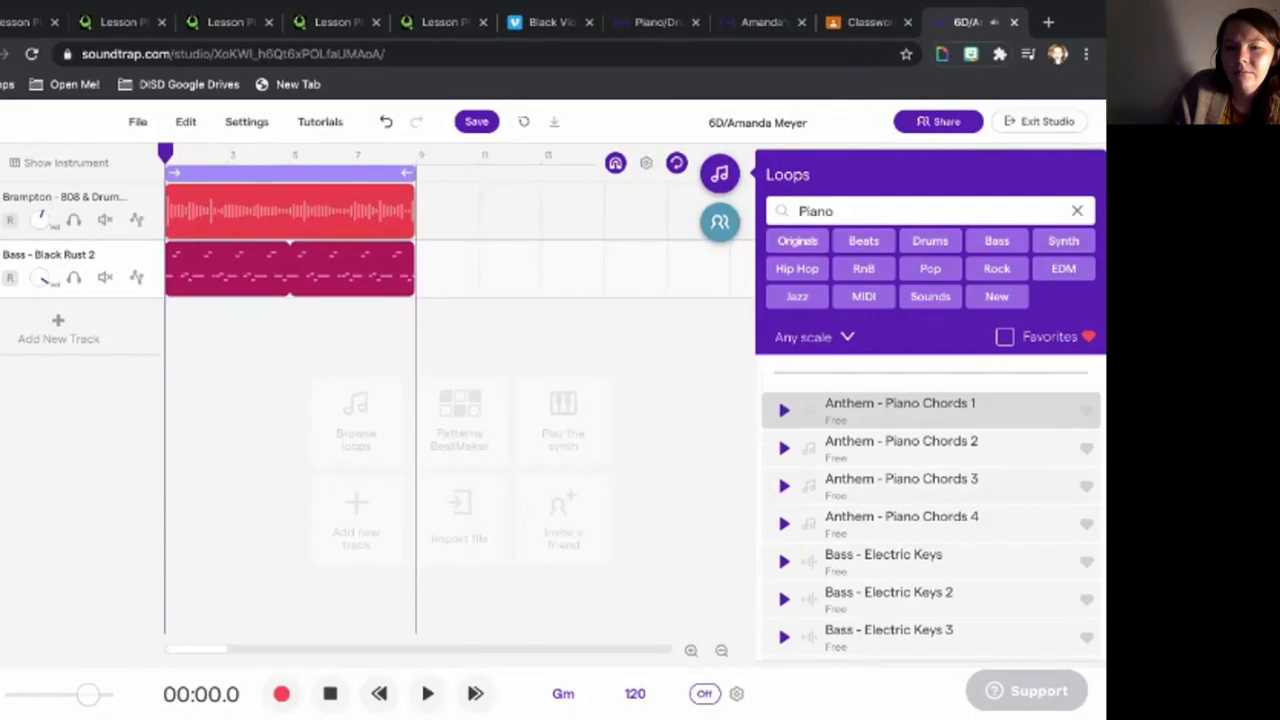
click(784, 562)
scroll(930, 510, down, 3)
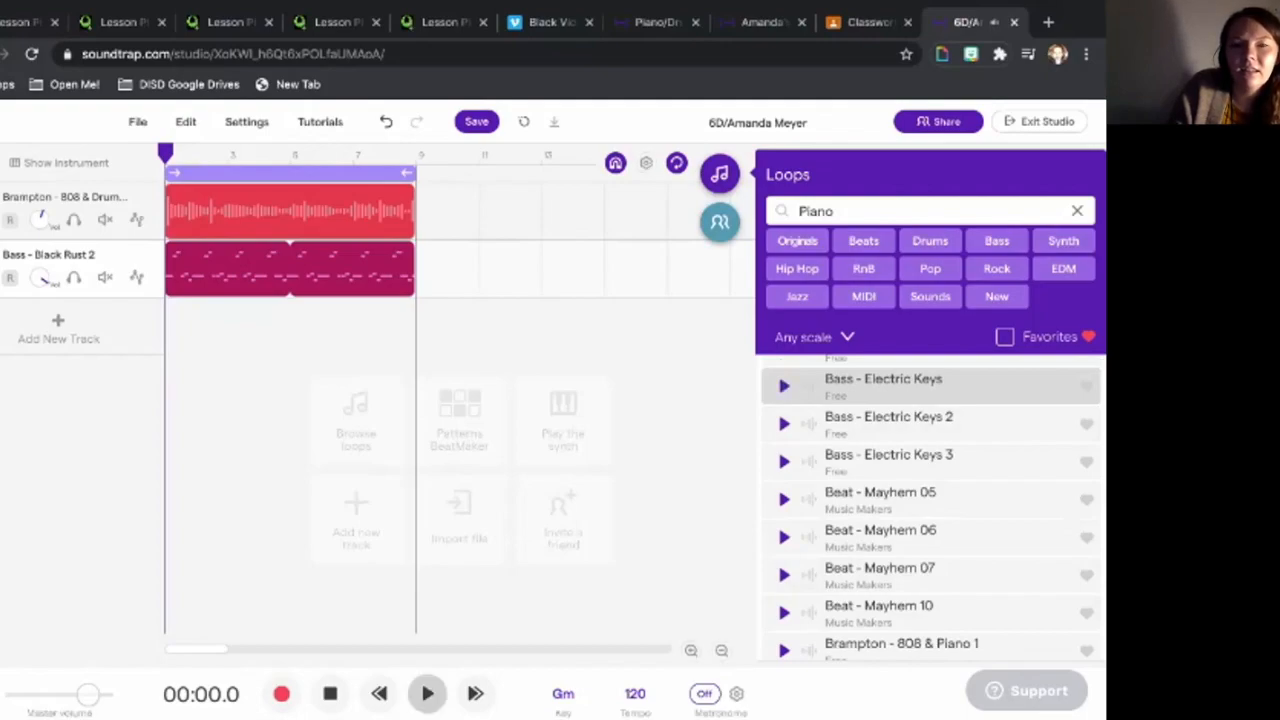
click(427, 693)
click(784, 386)
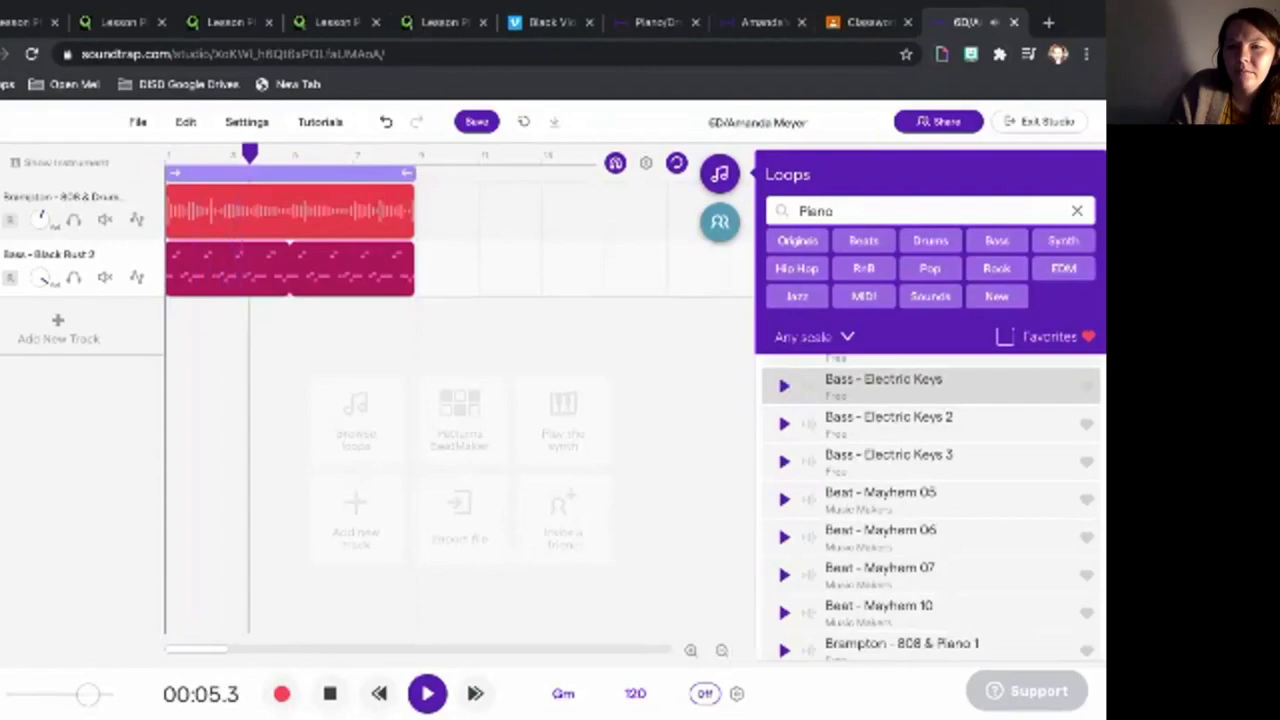
scroll(784, 400, down, 1)
click(784, 441)
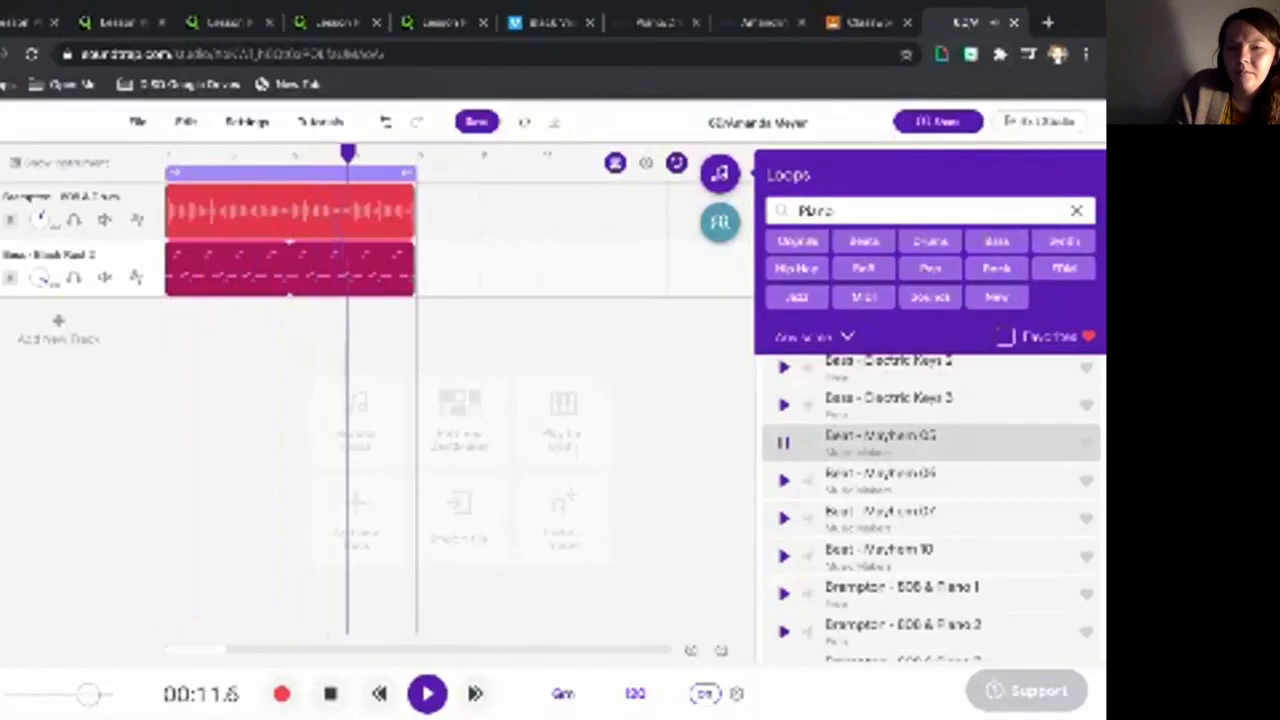
click(784, 442)
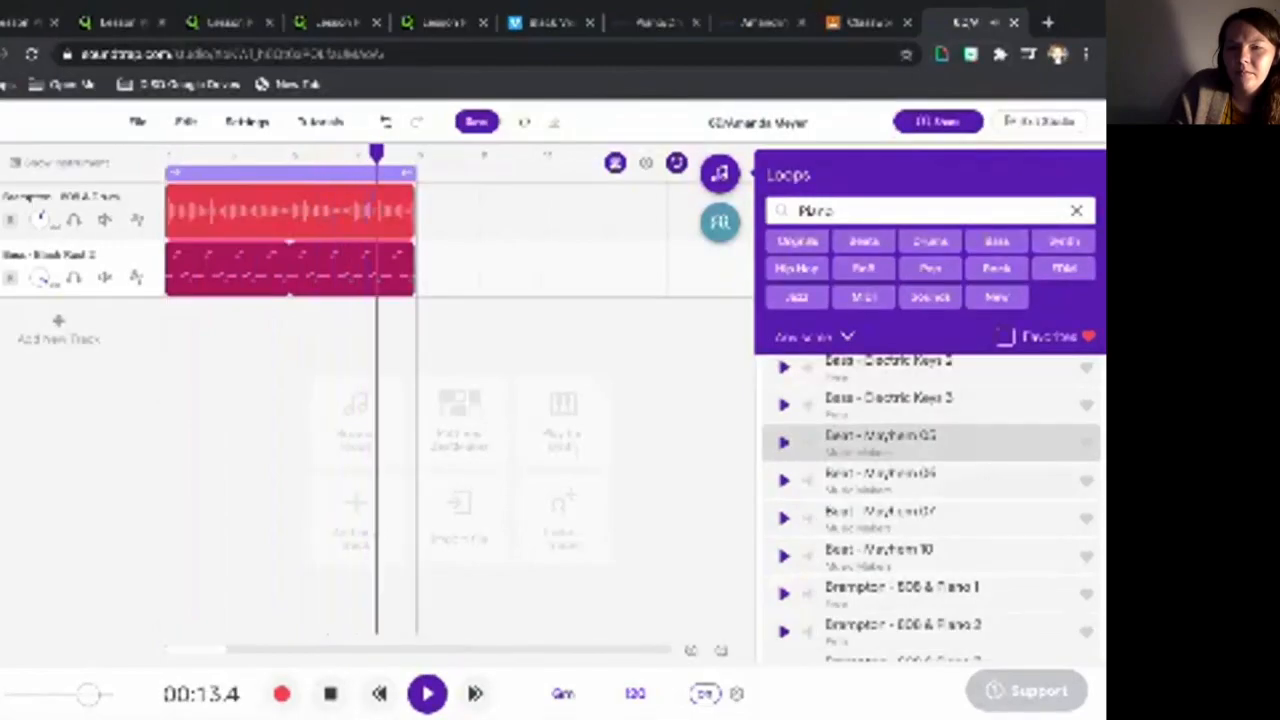
click(784, 518)
- Preview Beat - Mayhem 06, Brampton - 808 & Piano 1 and 3, and Brampton - Melodic Beat 1
scroll(930, 500, down, 1)
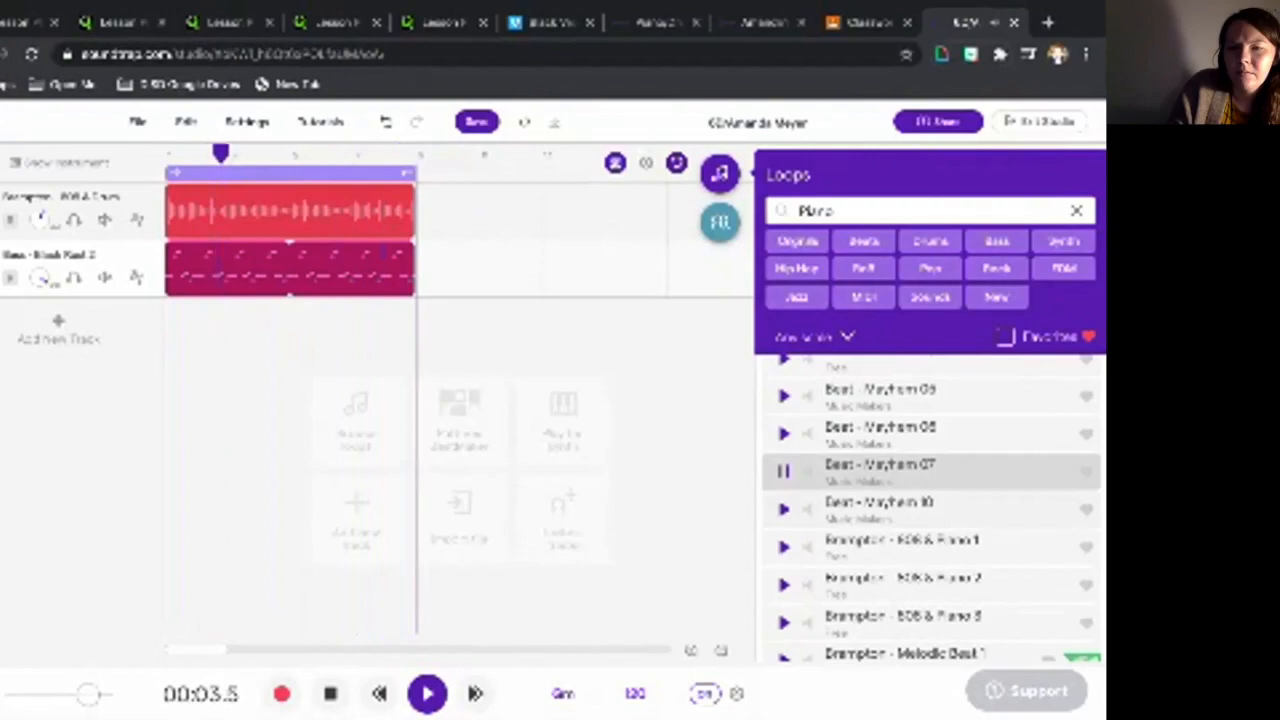
click(784, 434)
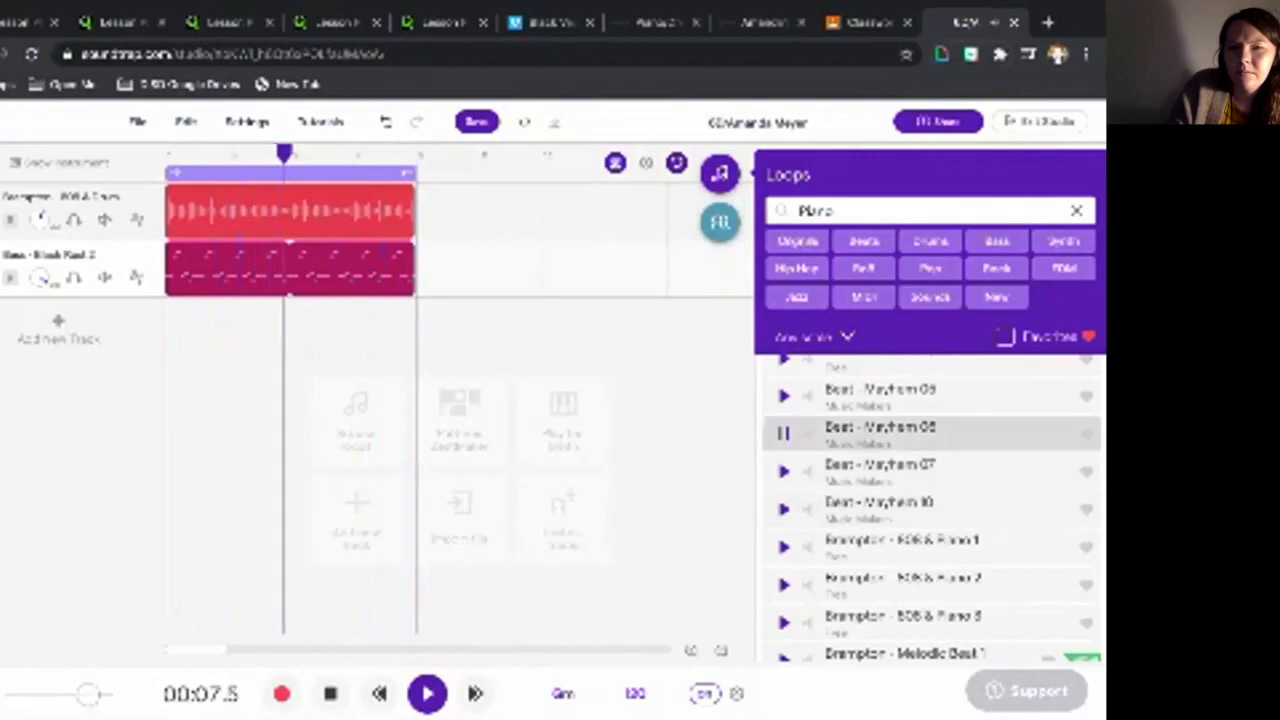
scroll(784, 450, down, 1)
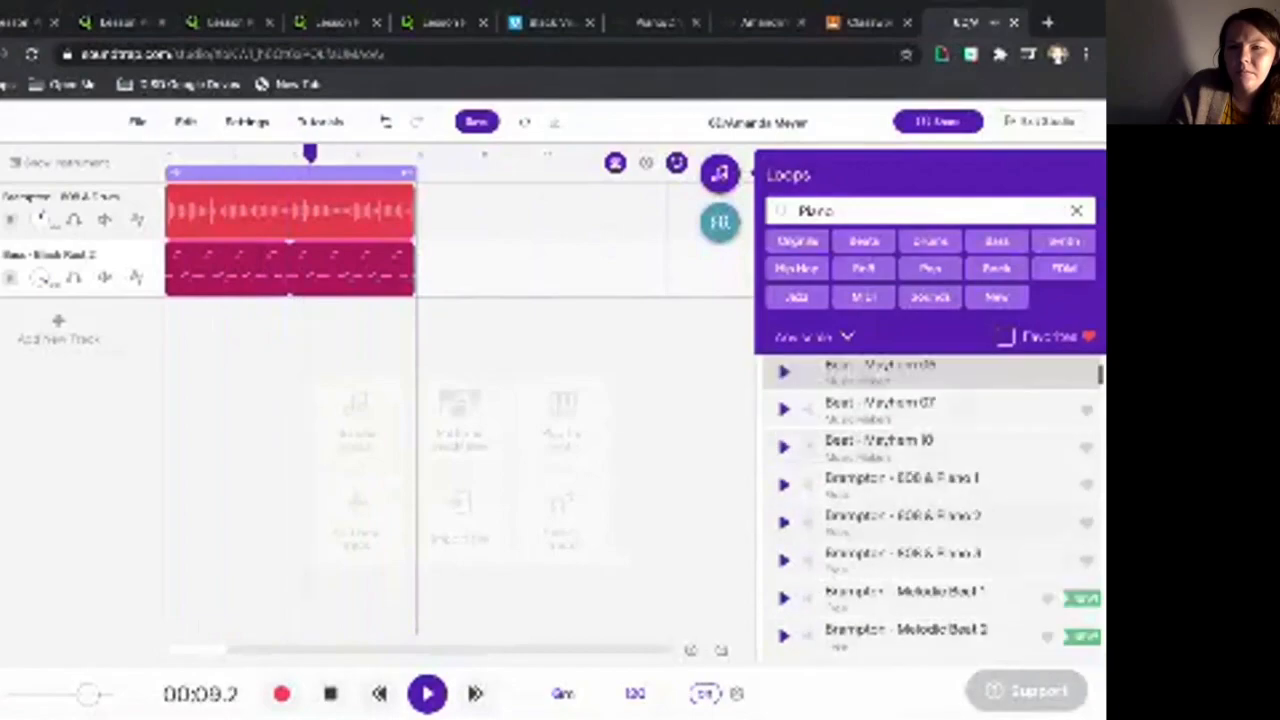
click(784, 485)
click(784, 485)
click(784, 561)
scroll(784, 561, down, 2)
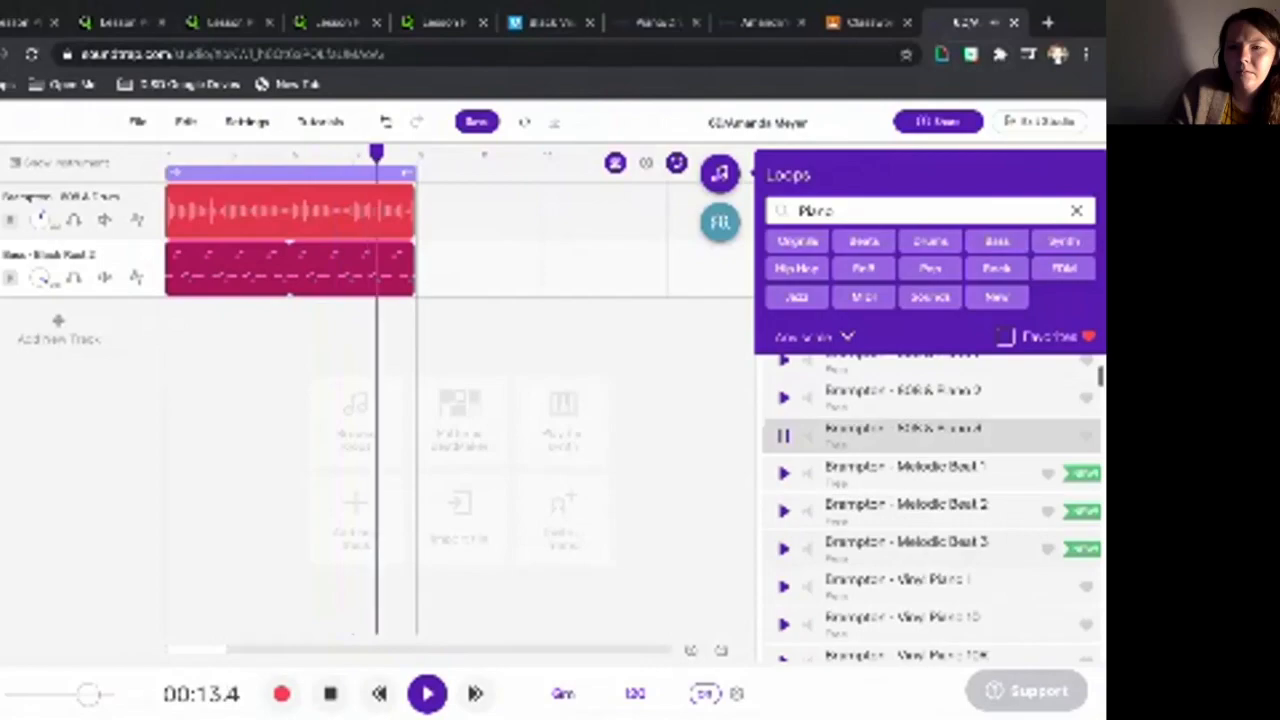
click(784, 473)
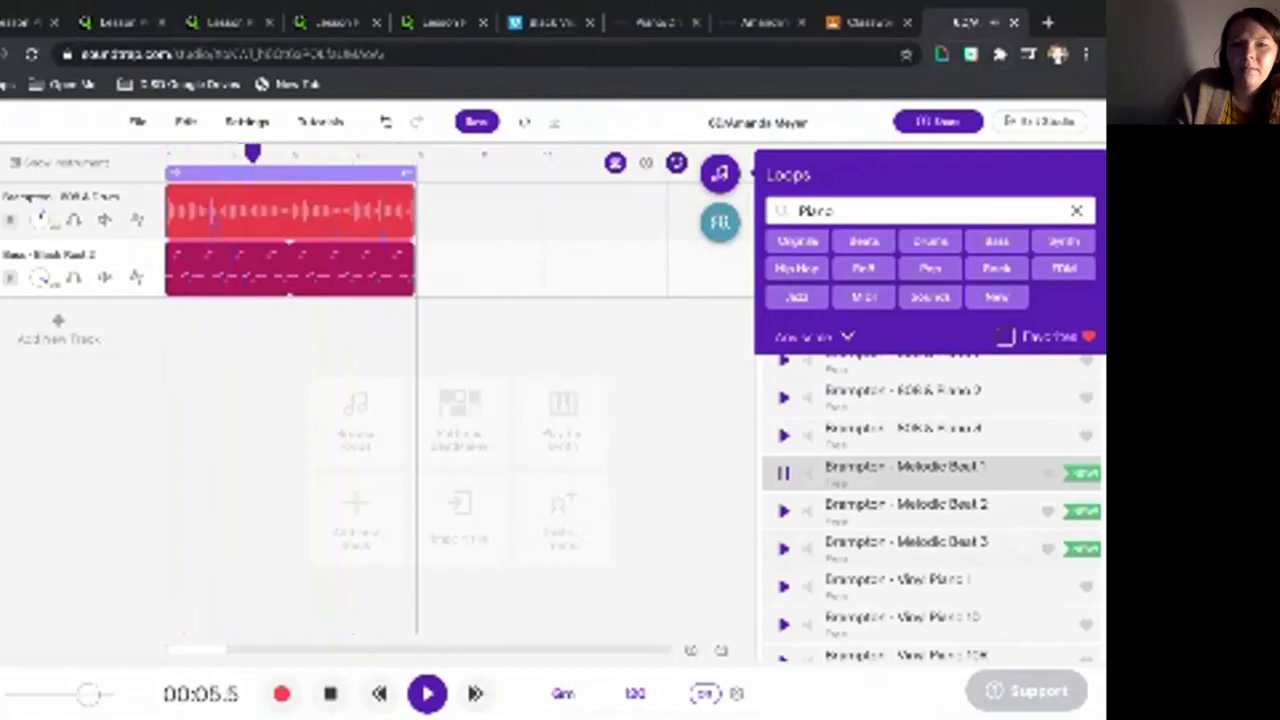
- Add the Brampton - Melodic Beat 1 loop as a third track and rewind to the start
double_click(905, 473)
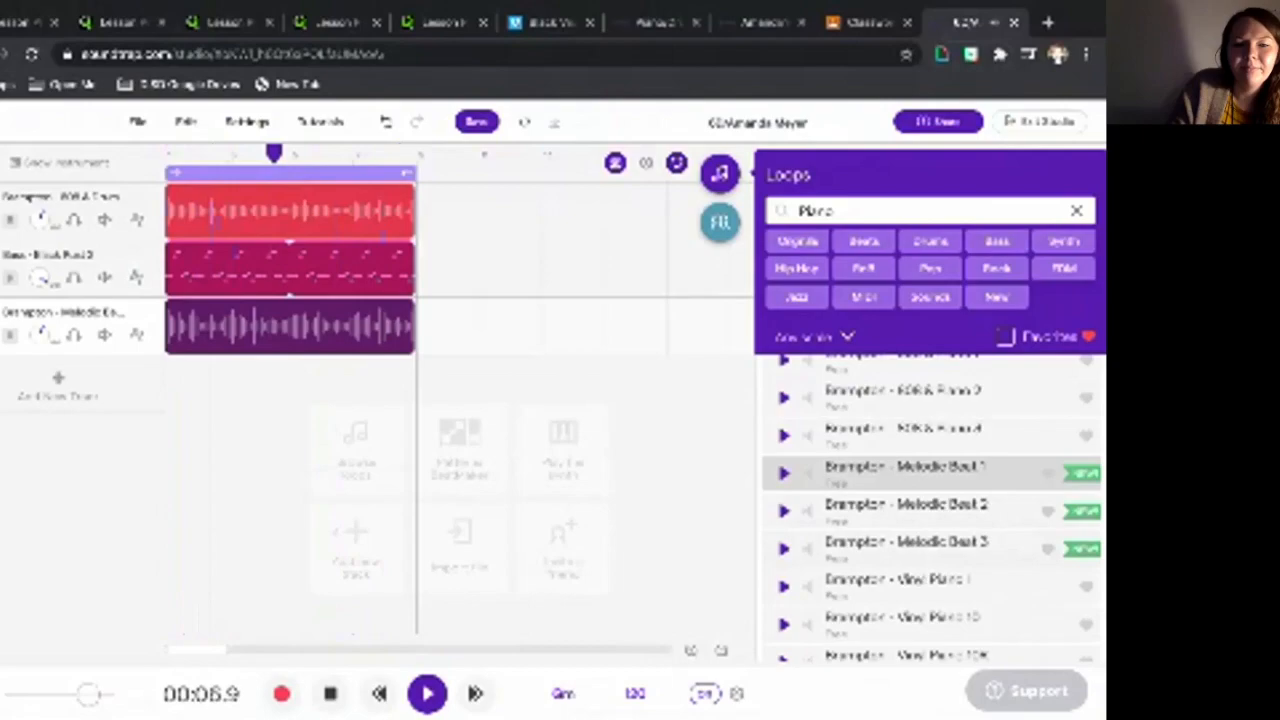
click(330, 693)
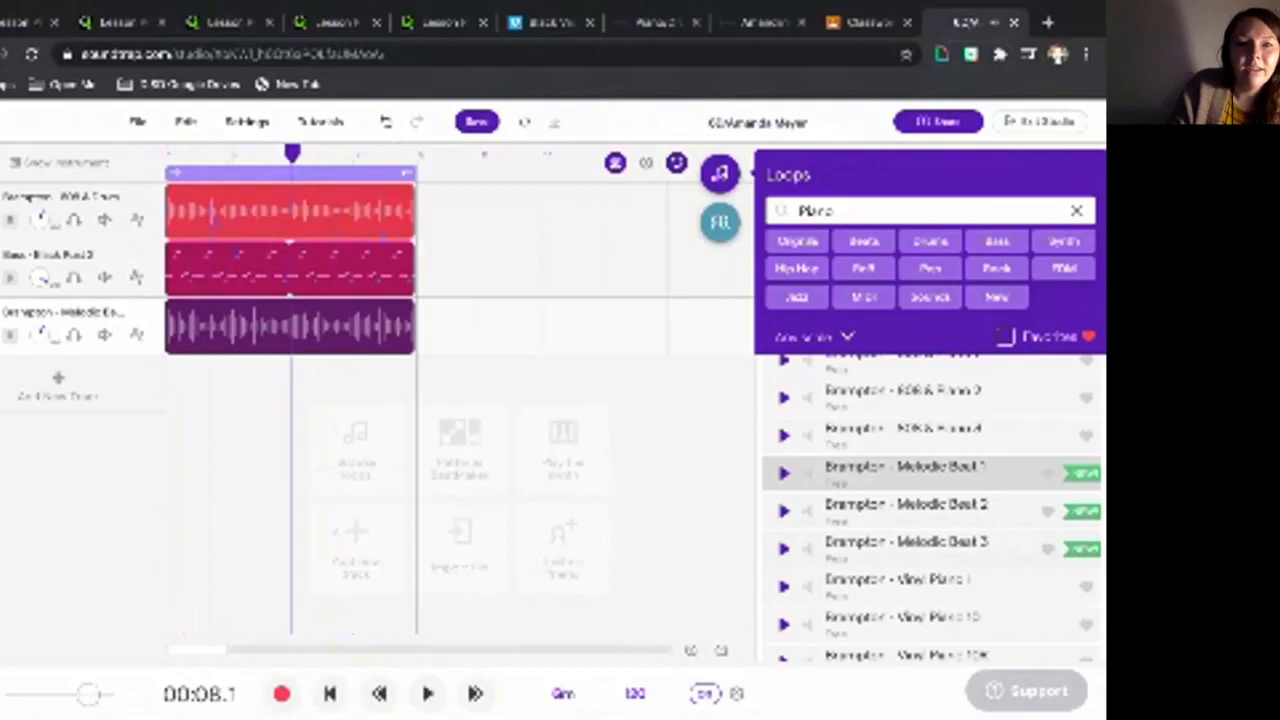
click(330, 693)
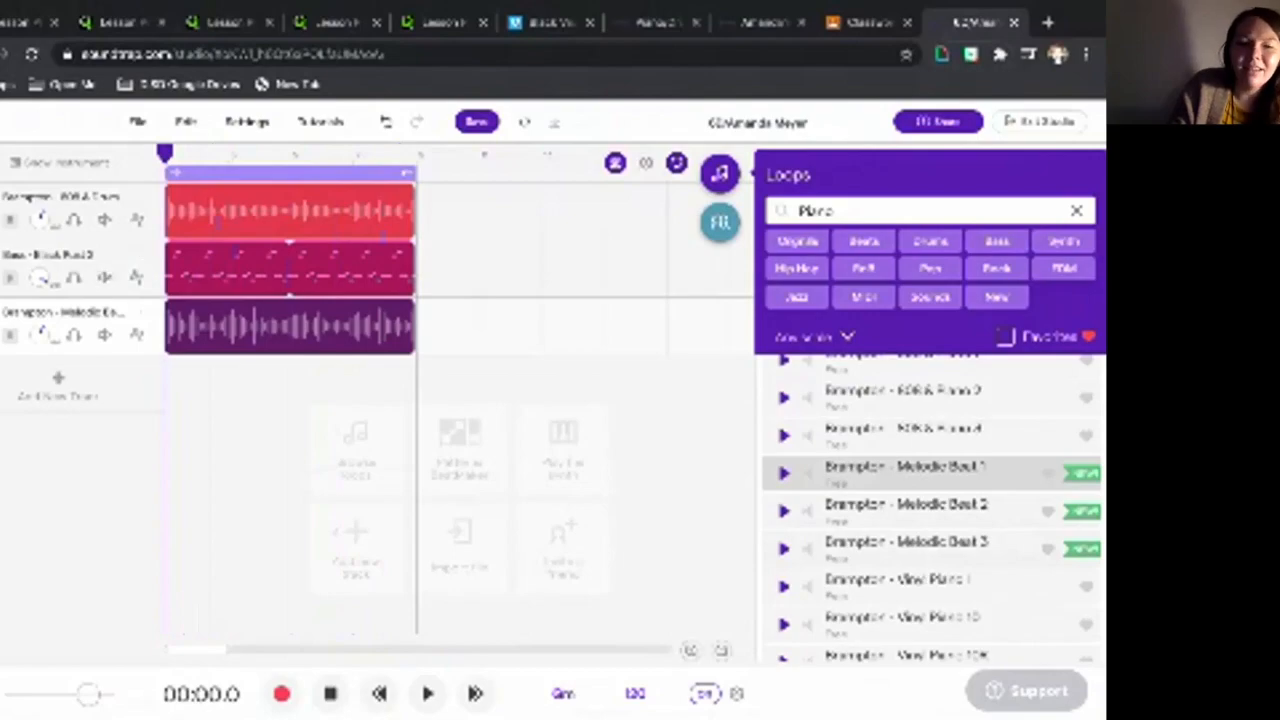
- Play all three tracks together from the beginning, then save the project with Ctrl+S
click(427, 693)
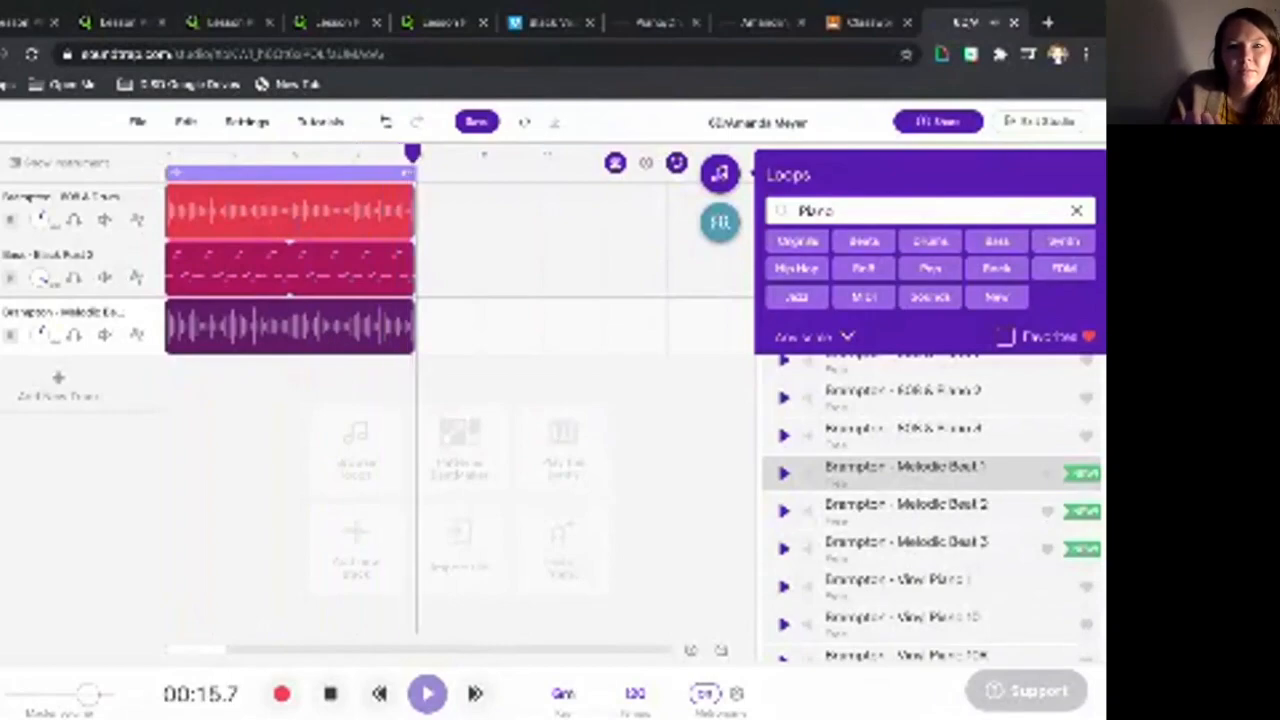
key(space)
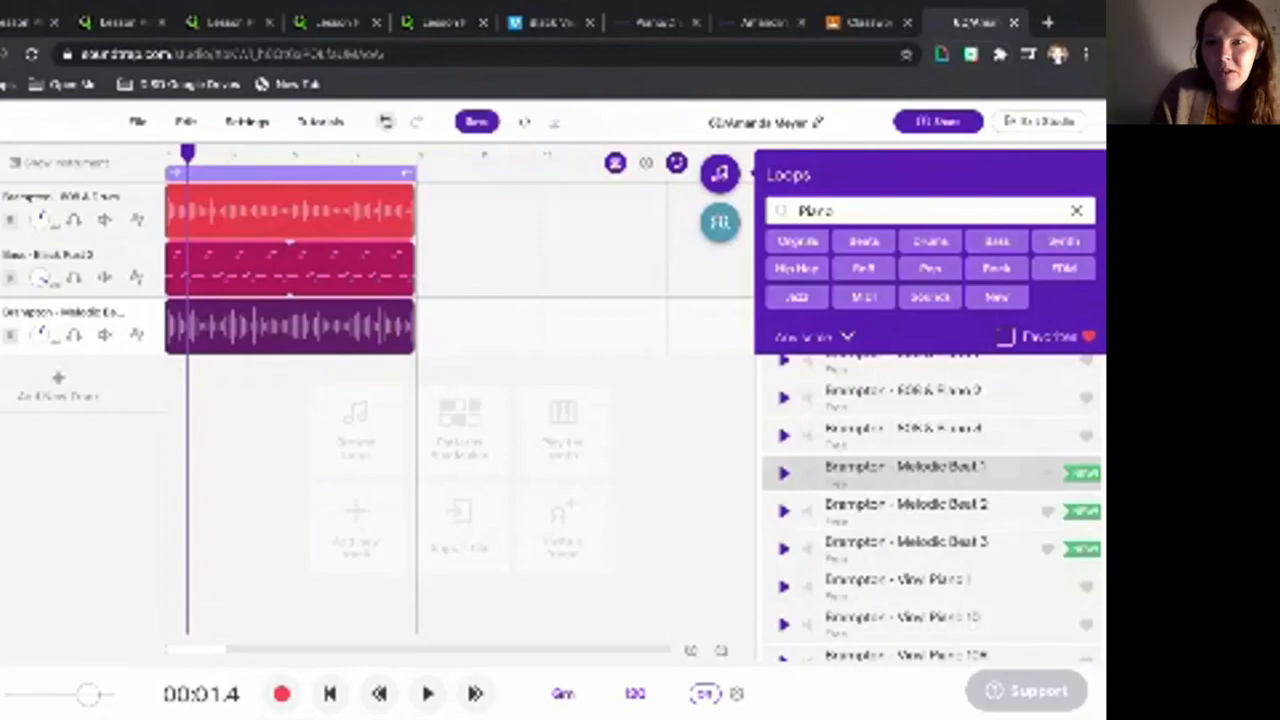
key(ctrl+s)
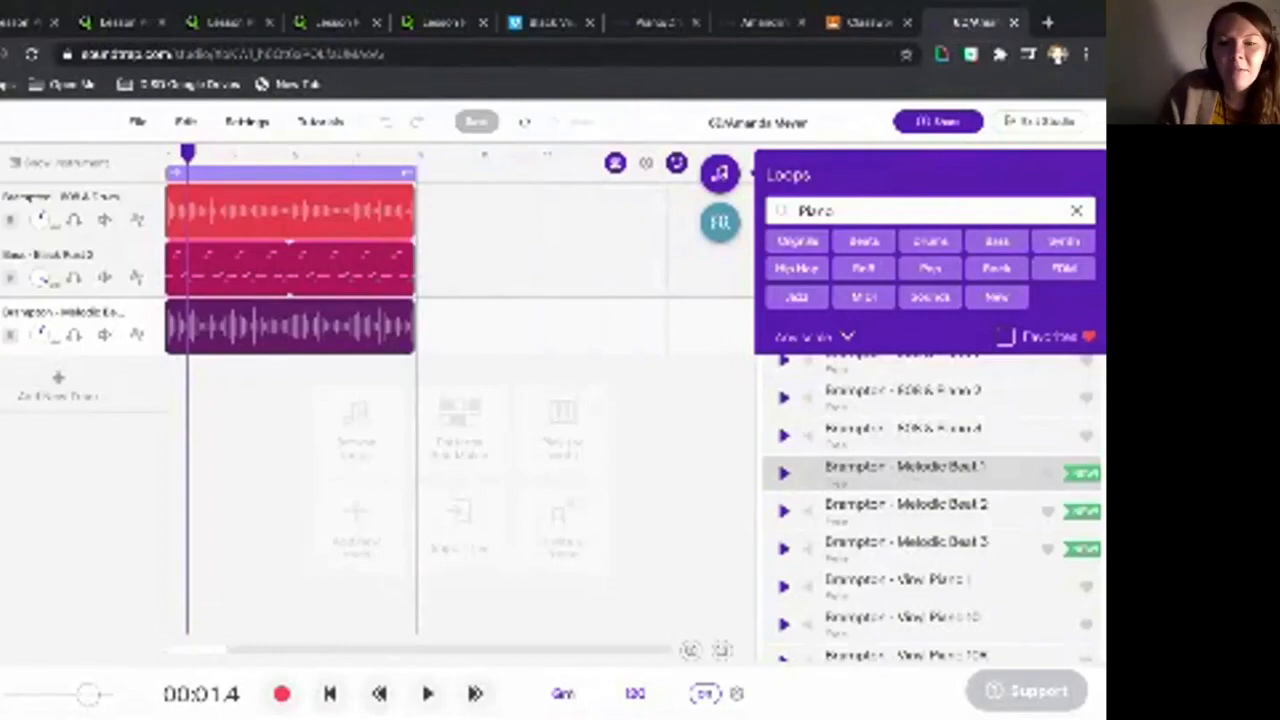
click(564, 693)
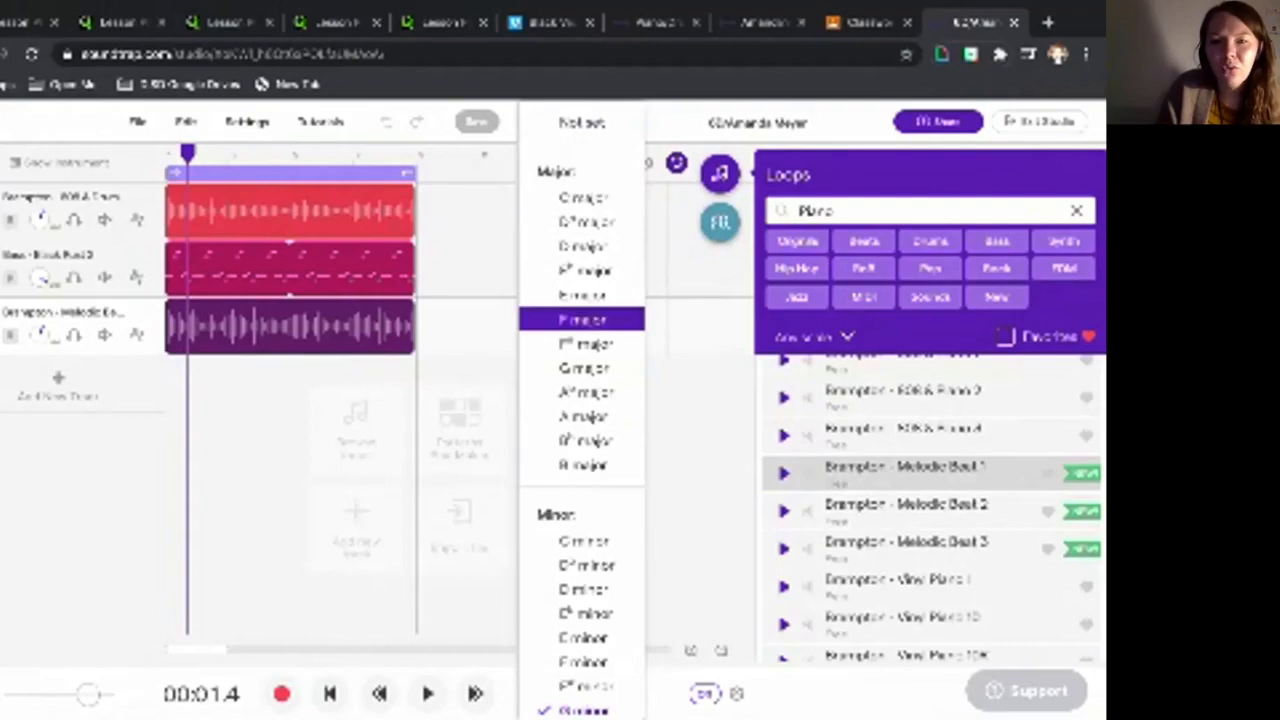
click(583, 368)
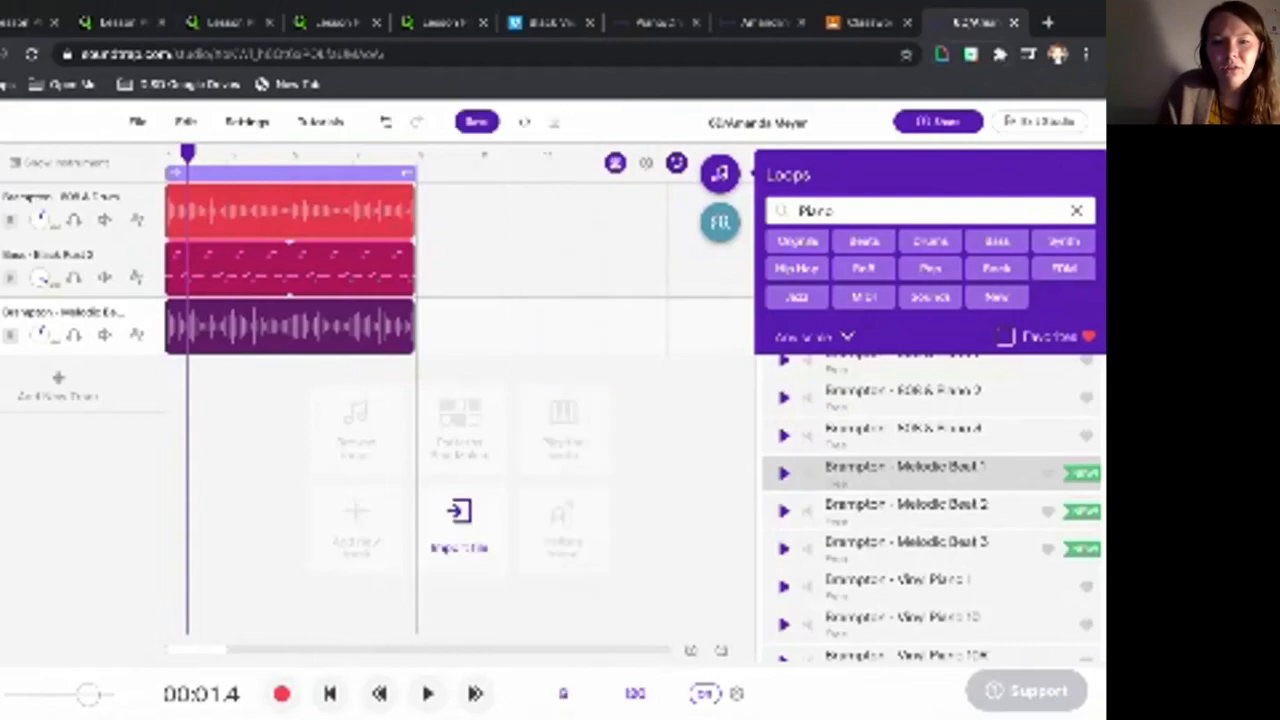
click(427, 693)
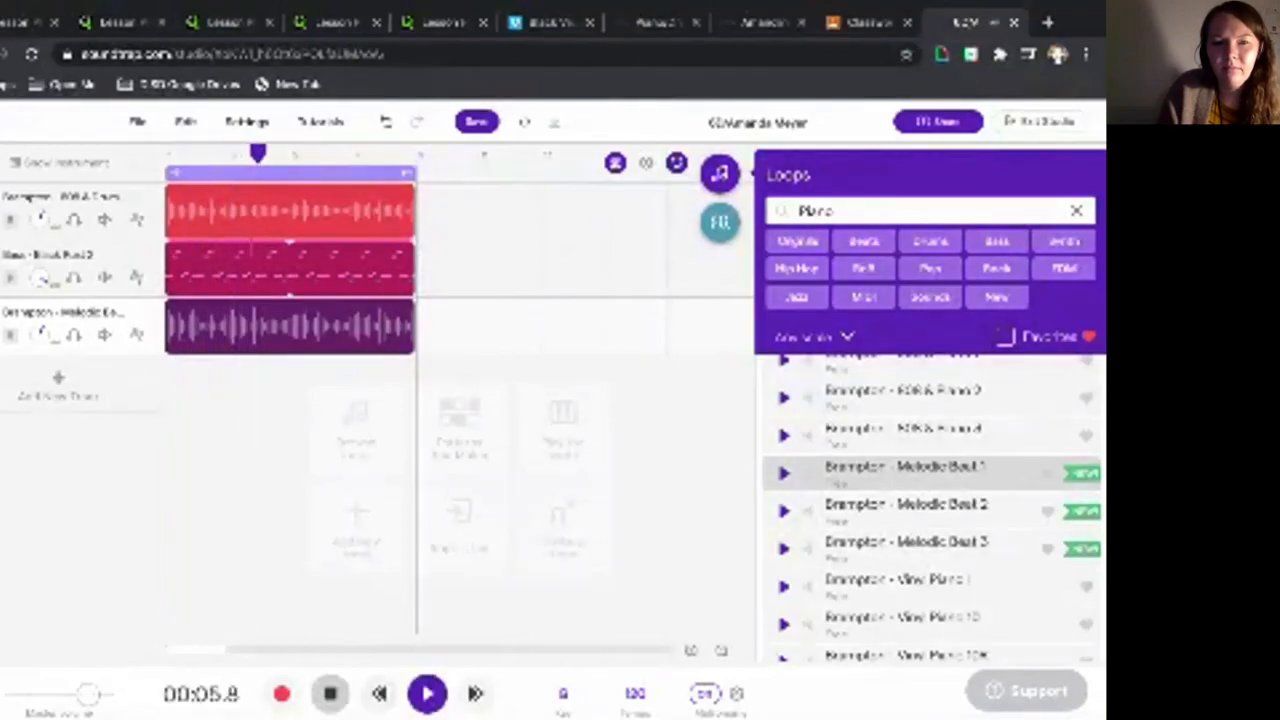
click(330, 693)
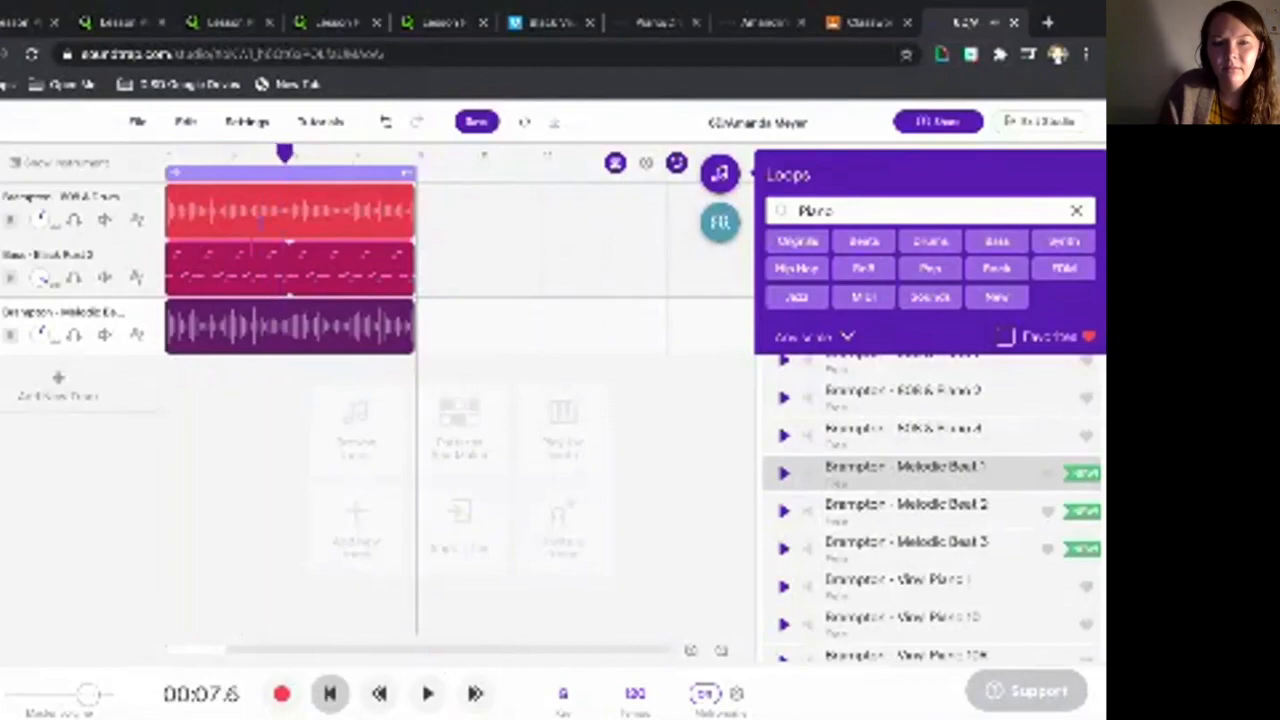
click(563, 693)
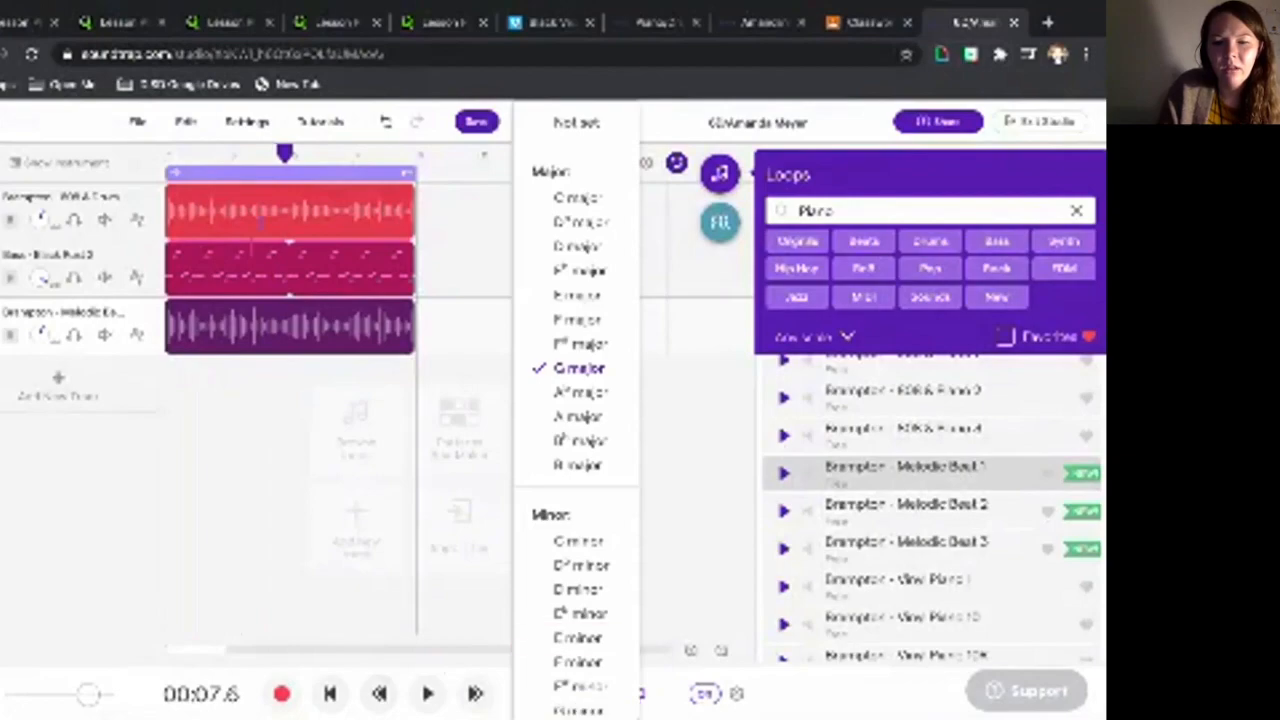
click(578, 708)
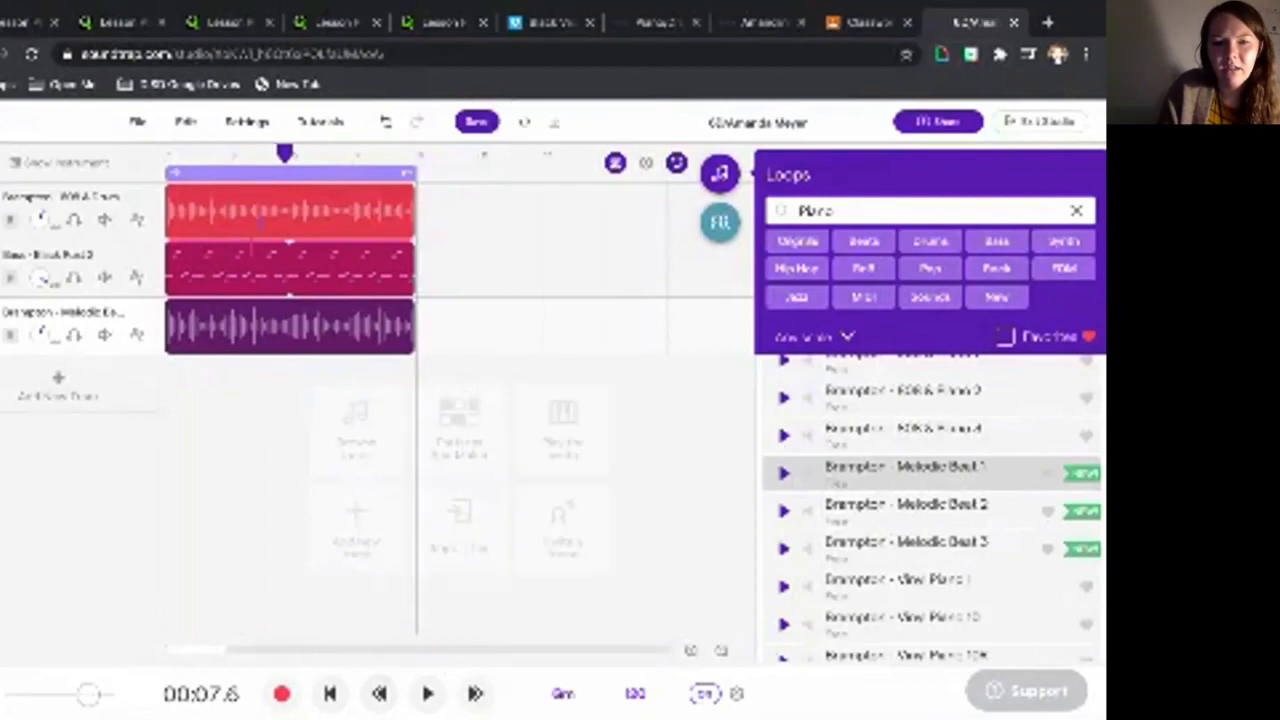
click(427, 693)
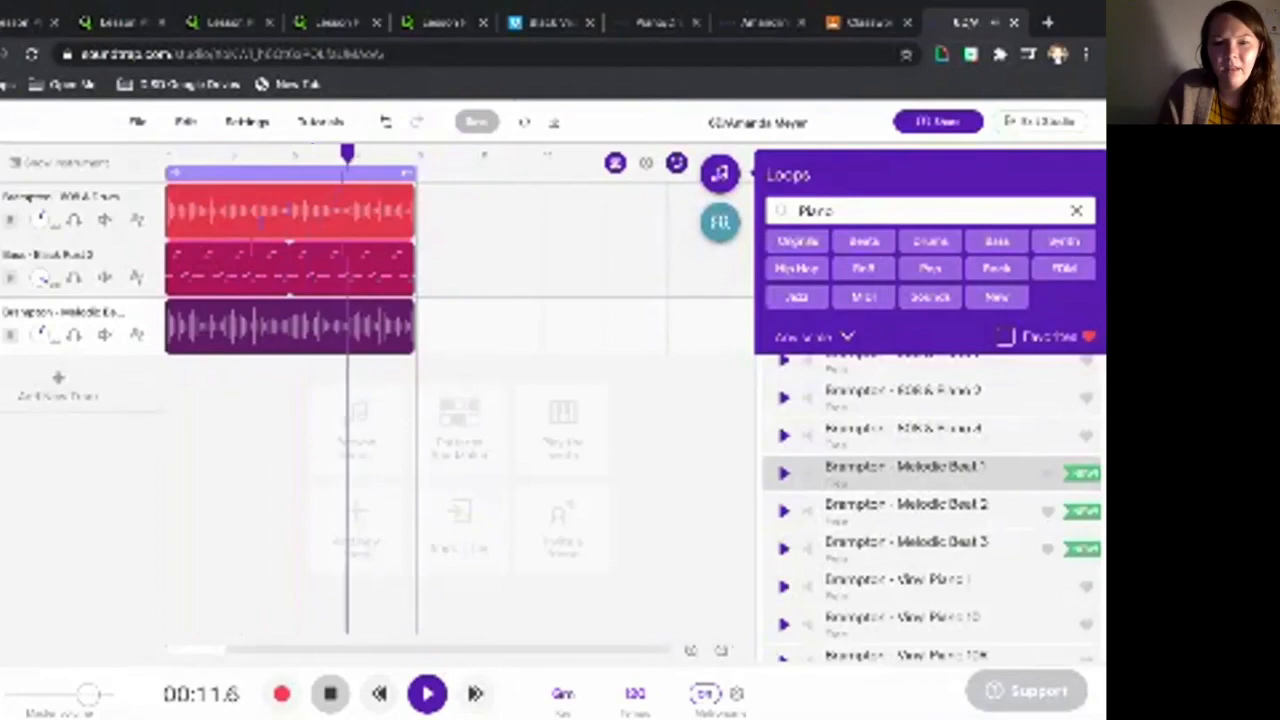
click(330, 693)
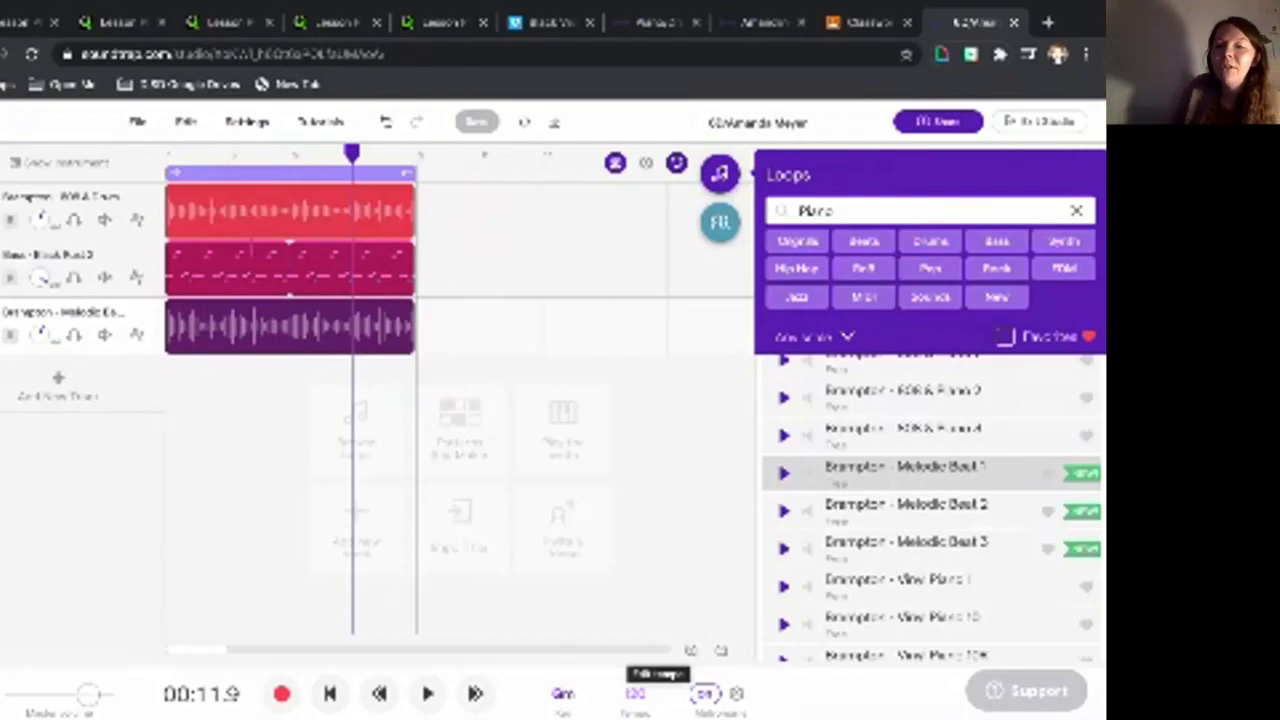
- Change the tempo from 120 to 90 BPM and choose Adjust to stretch the loops
click(635, 693)
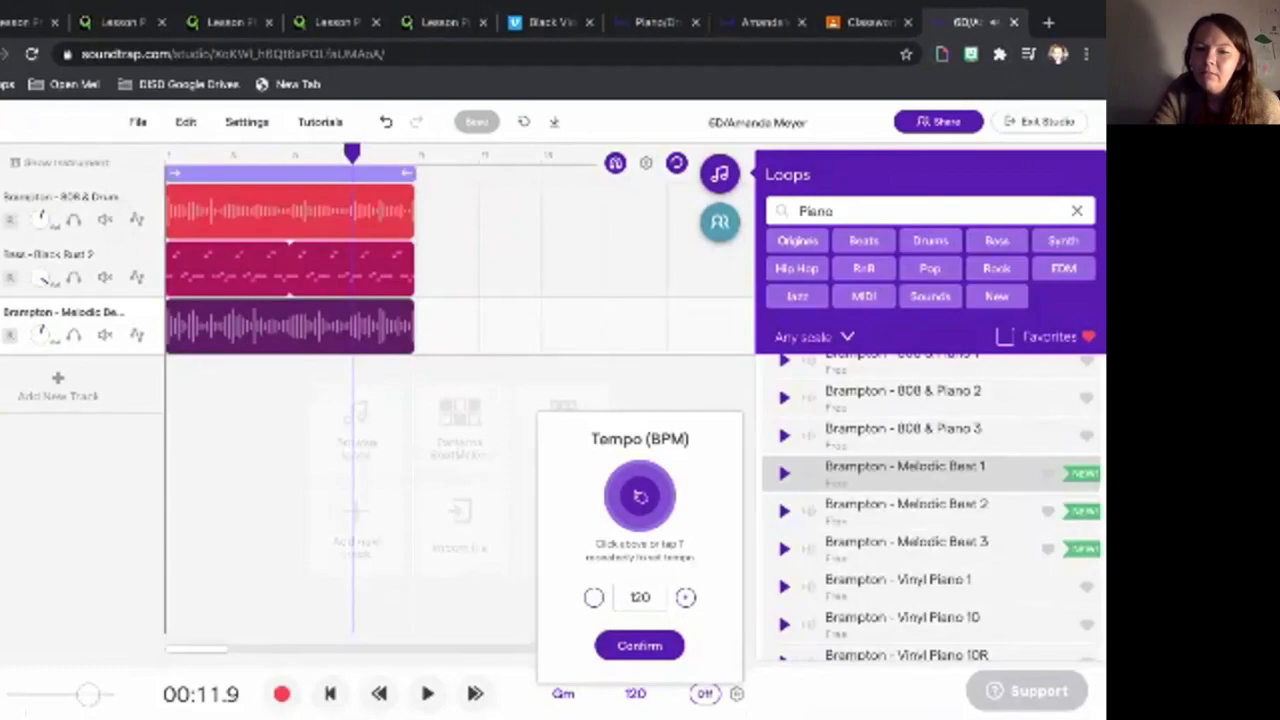
click(640, 497)
key(t)
key(t)
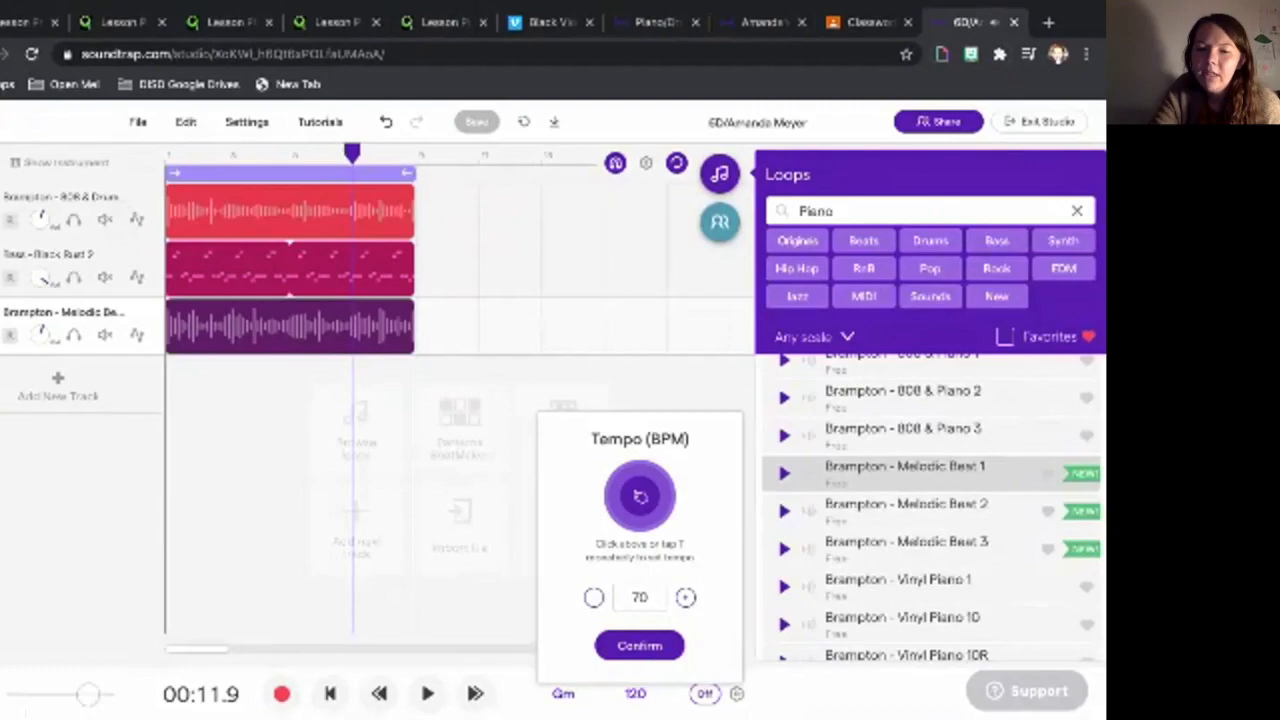
key(t)
key(t)
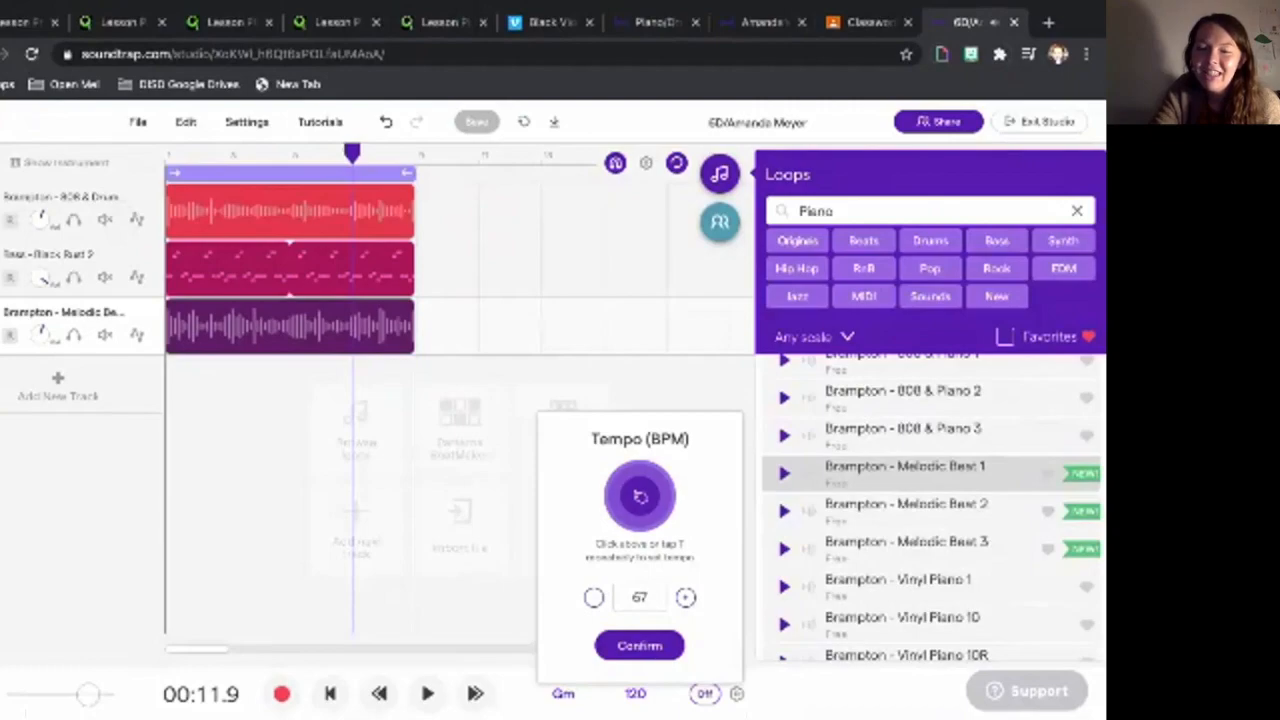
click(640, 497)
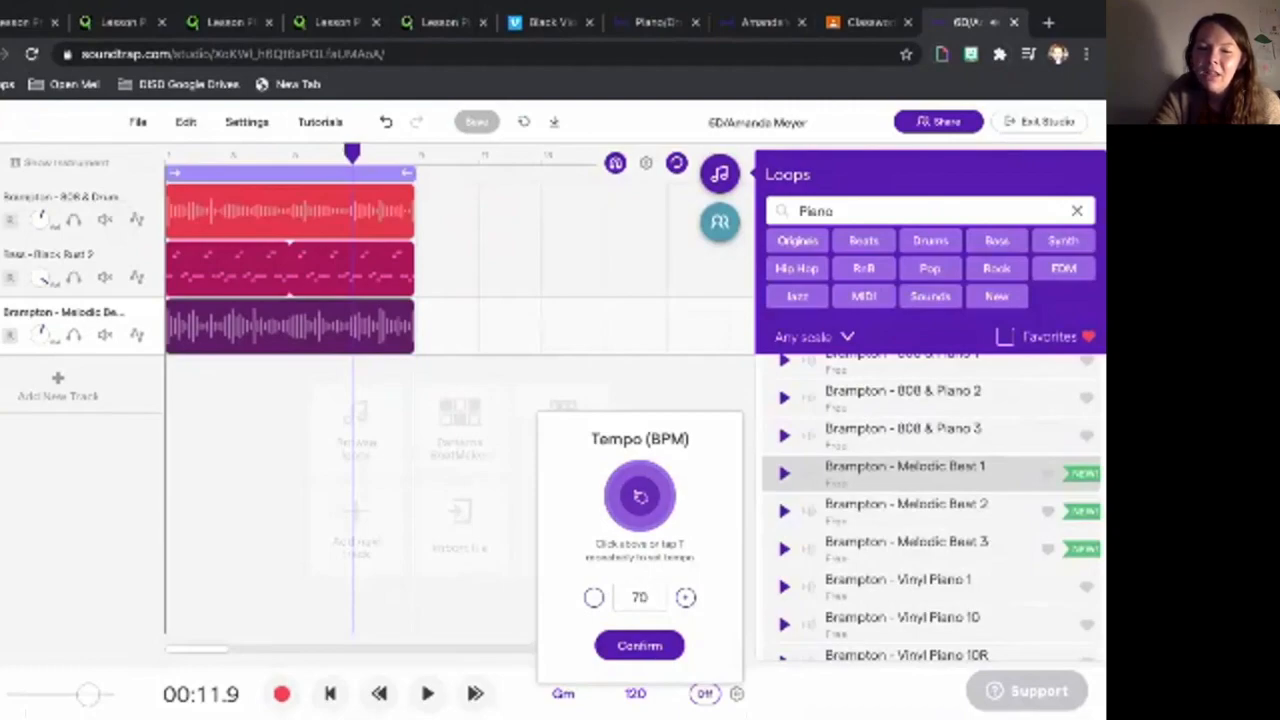
double_click(640, 597)
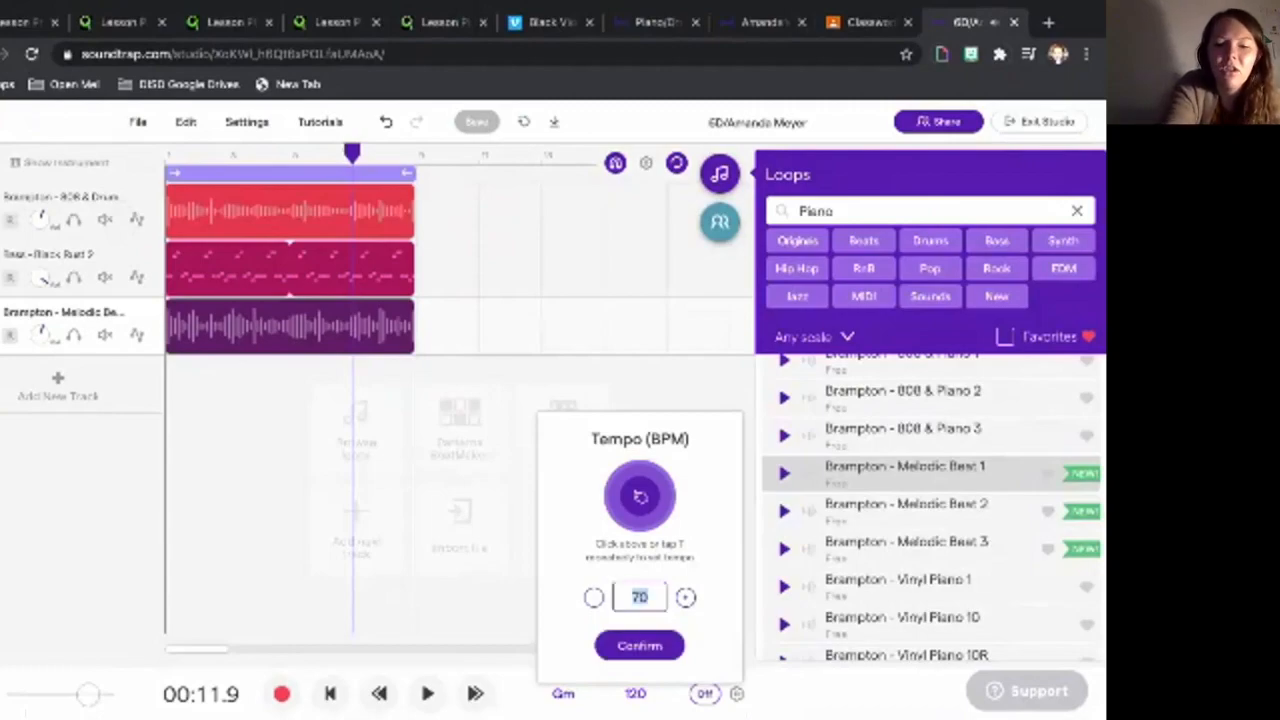
text(90)
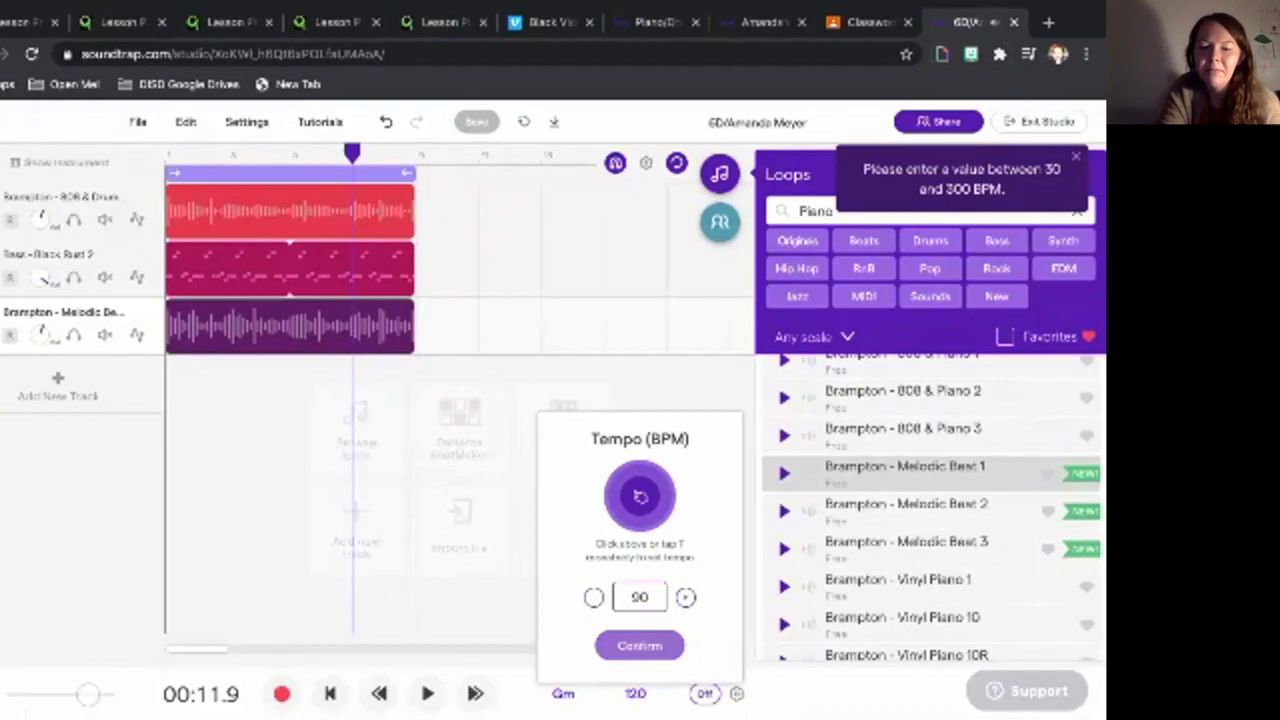
click(639, 645)
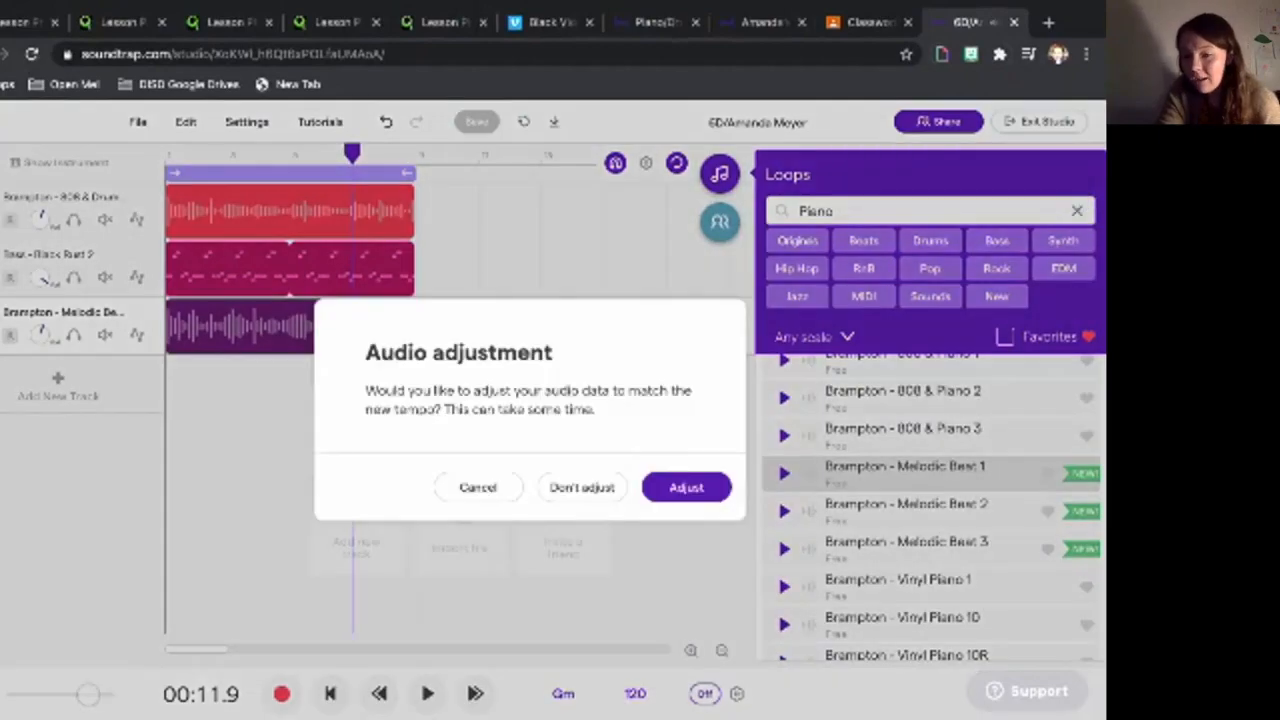
click(686, 487)
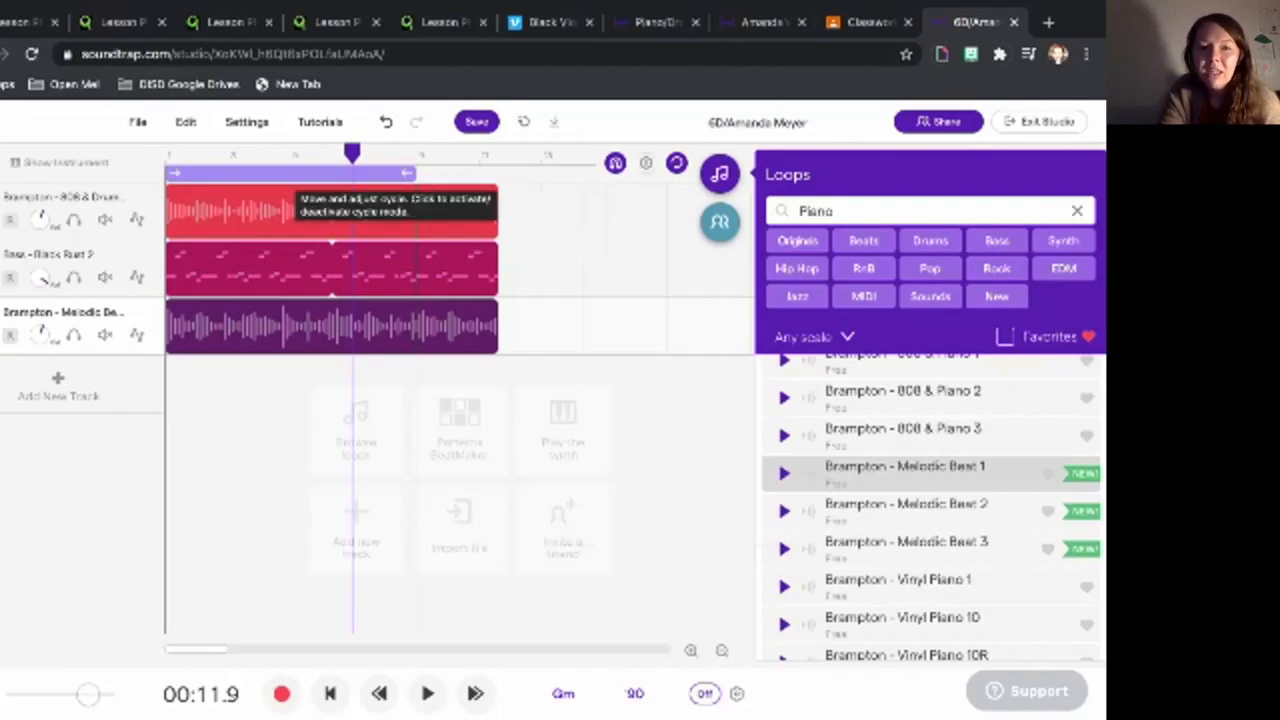
- Extend the cycle region over the lengthened clips and play the song from the start at 90 BPM
click(396, 173)
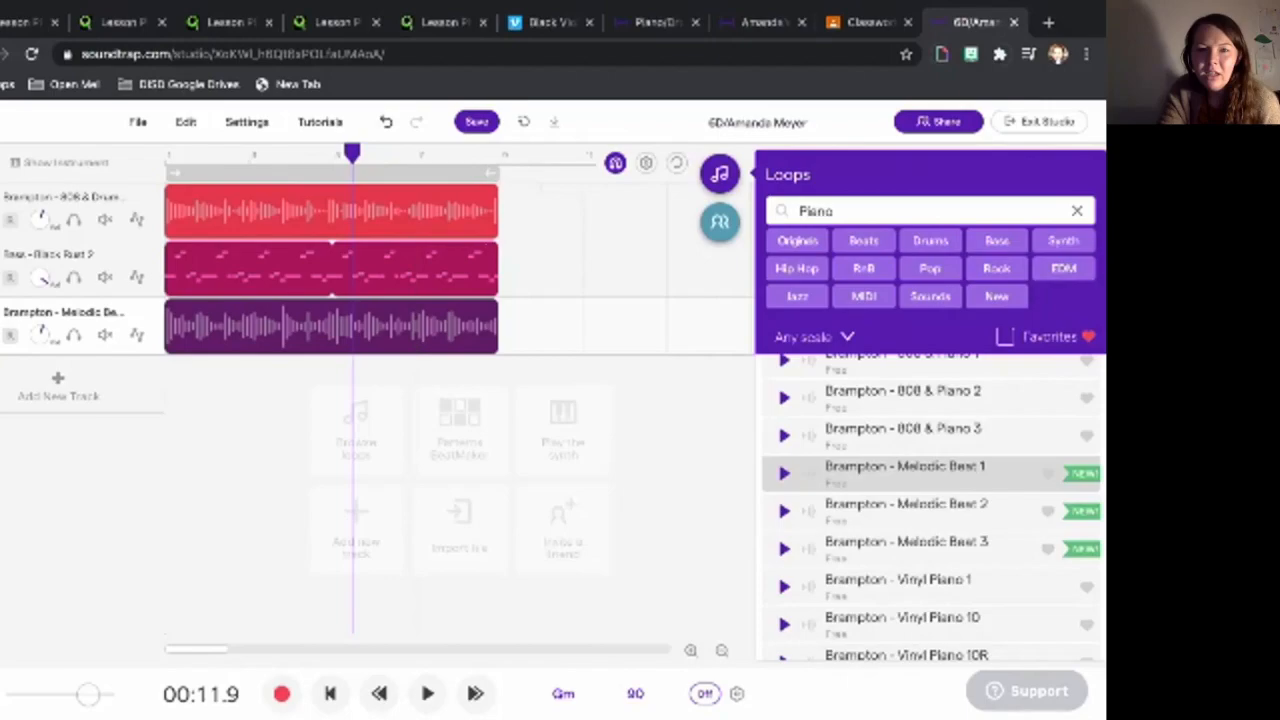
click(332, 173)
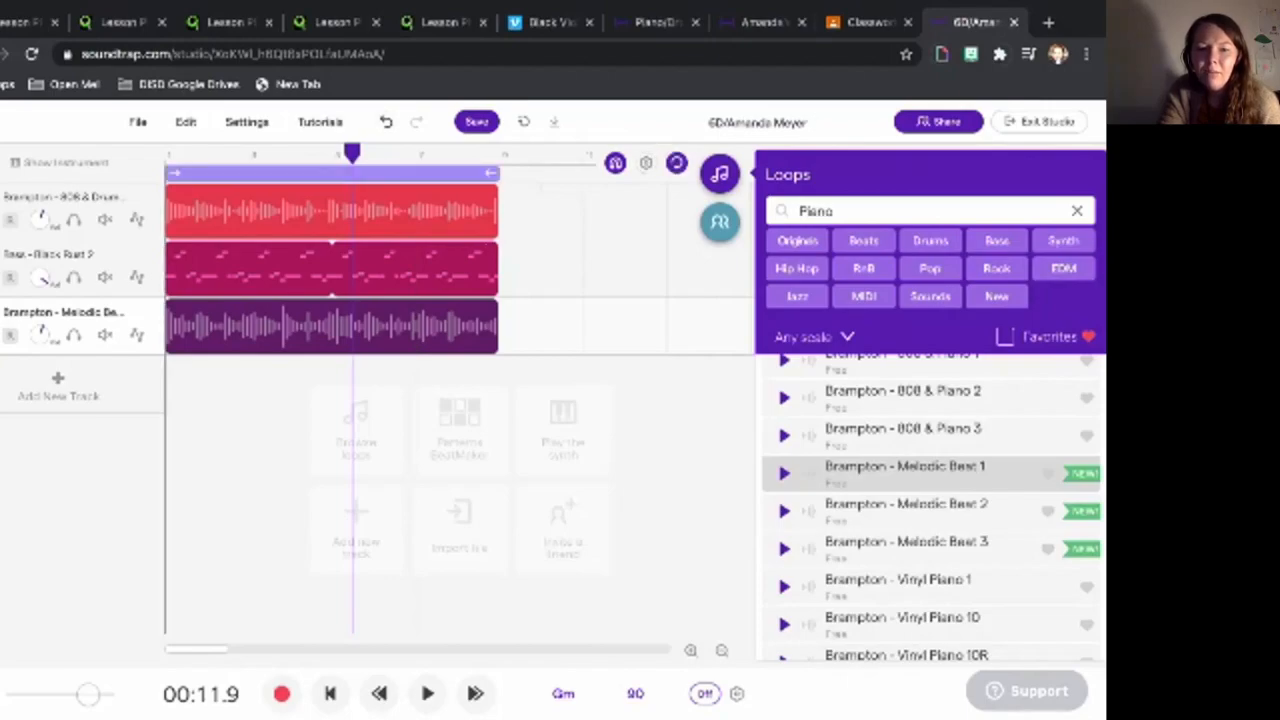
click(330, 694)
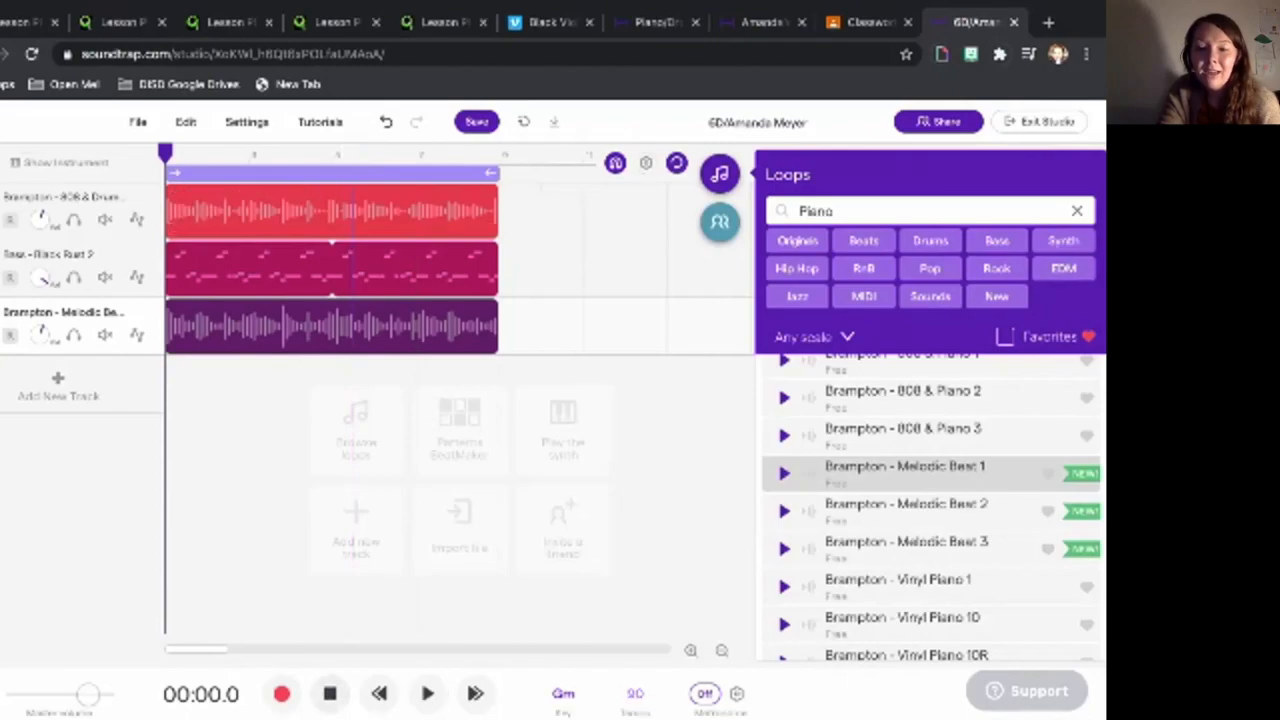
key(space)
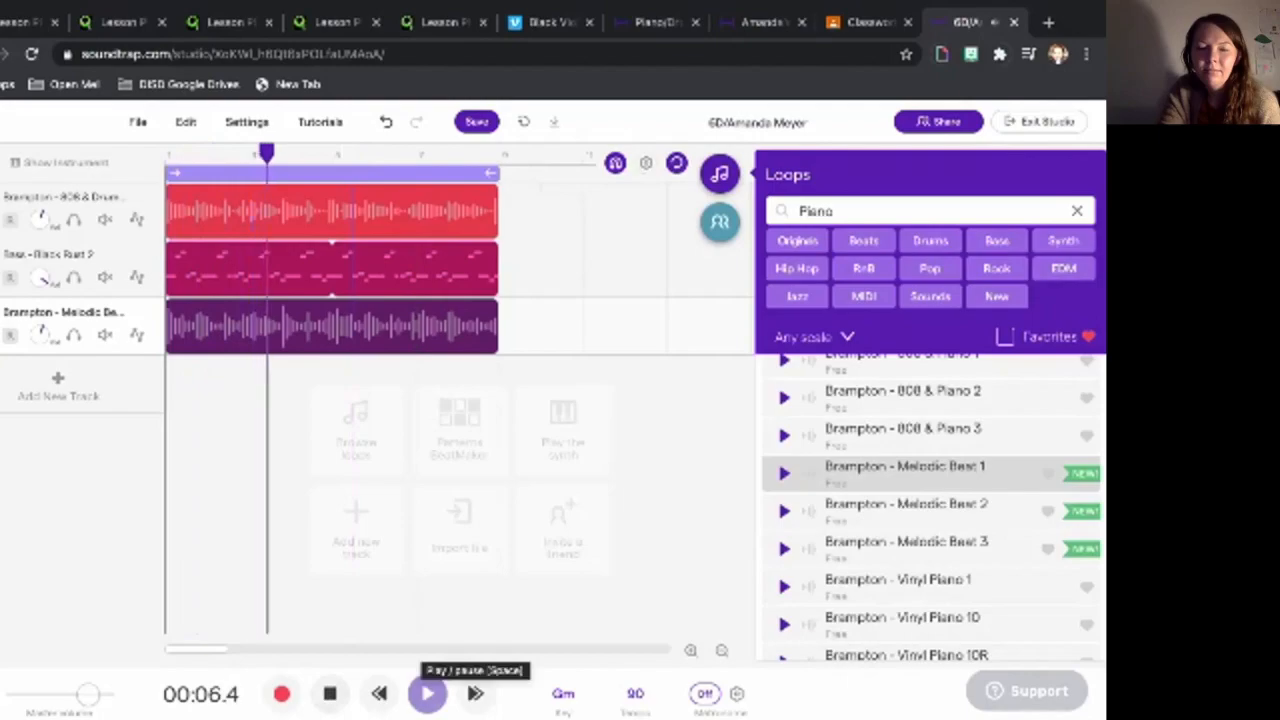
click(427, 693)
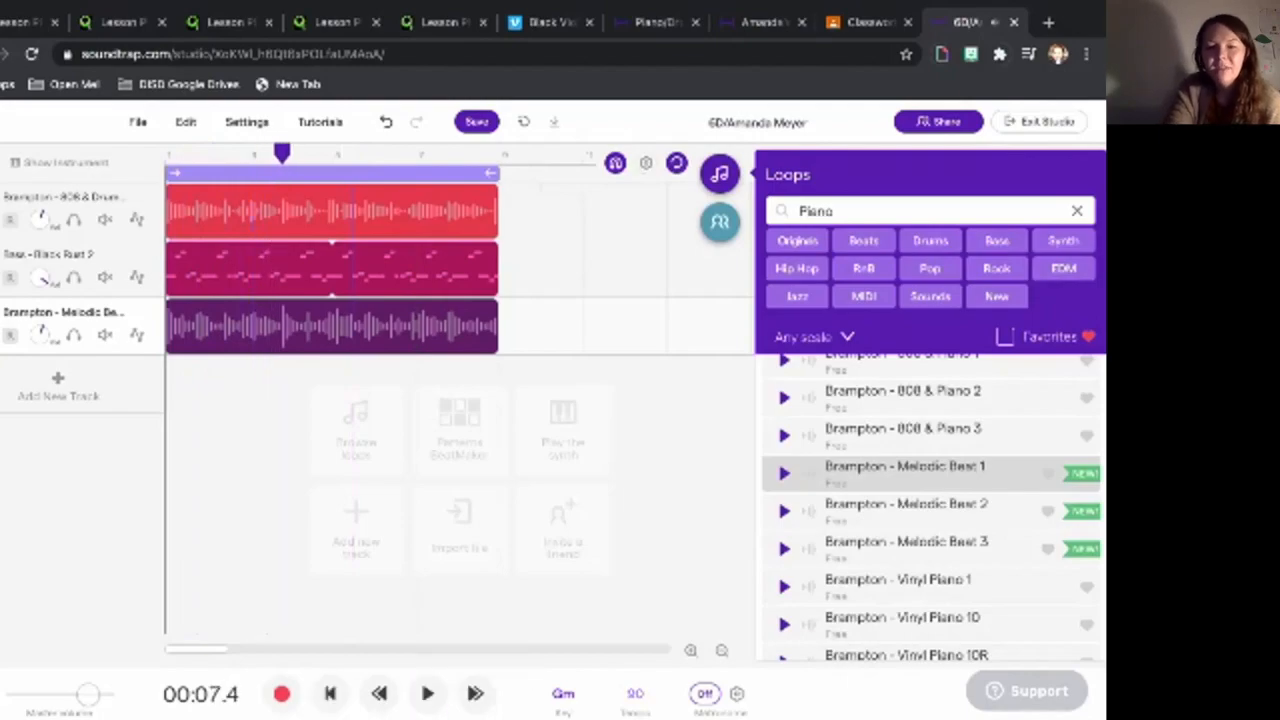
click(635, 693)
- Replace 90 with 140 BPM, confirm, adjust the loops' audio, and re-enable loop playback
click(645, 597)
key(BackSpace)
key(BackSpace)
text(140)
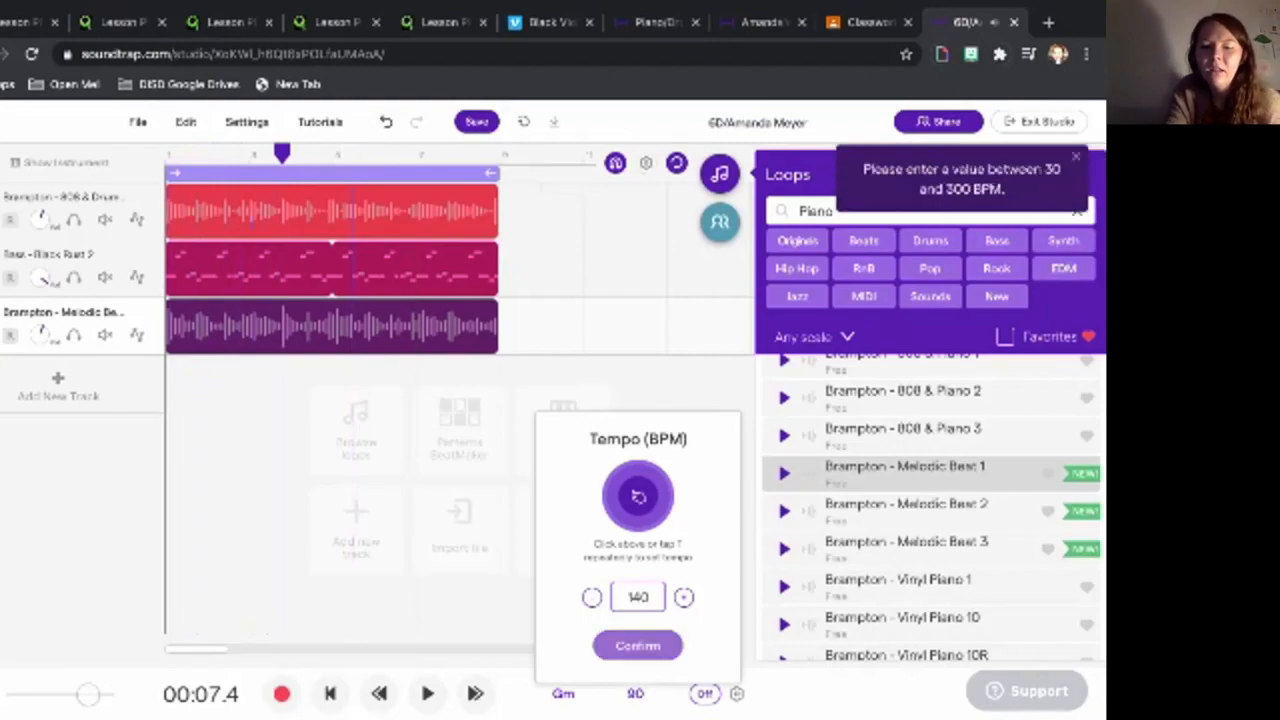
click(637, 645)
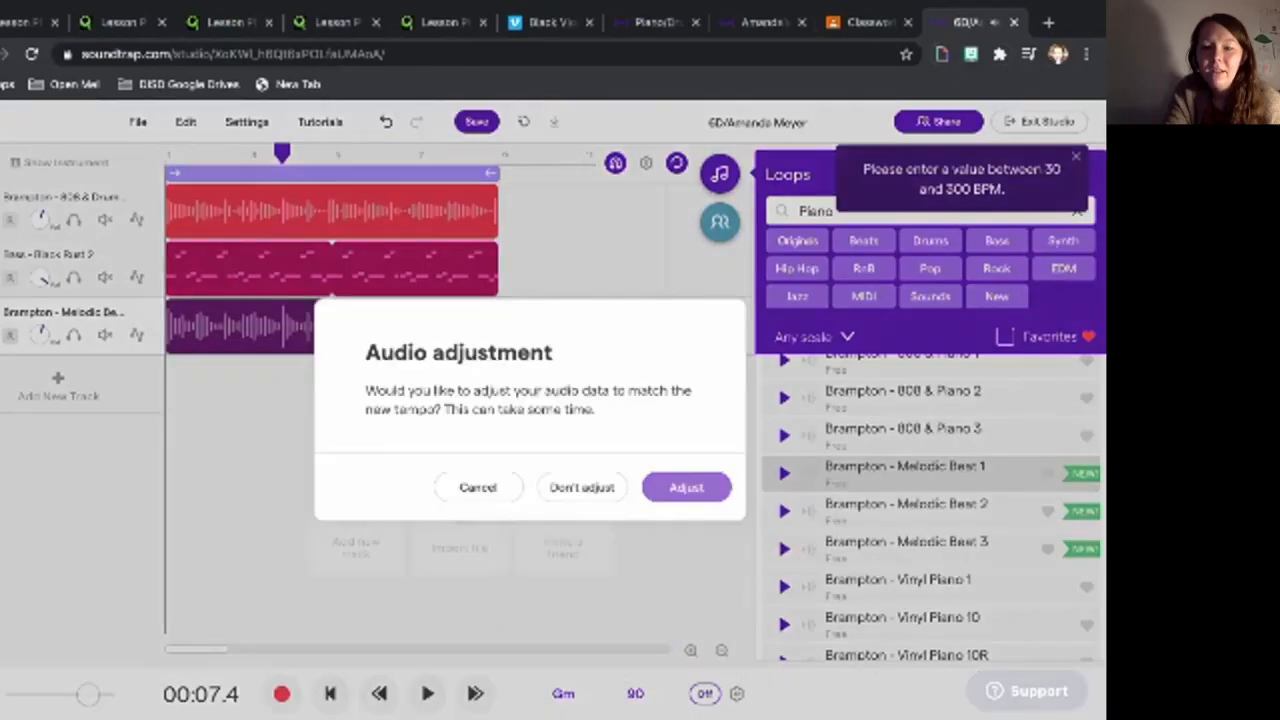
click(687, 487)
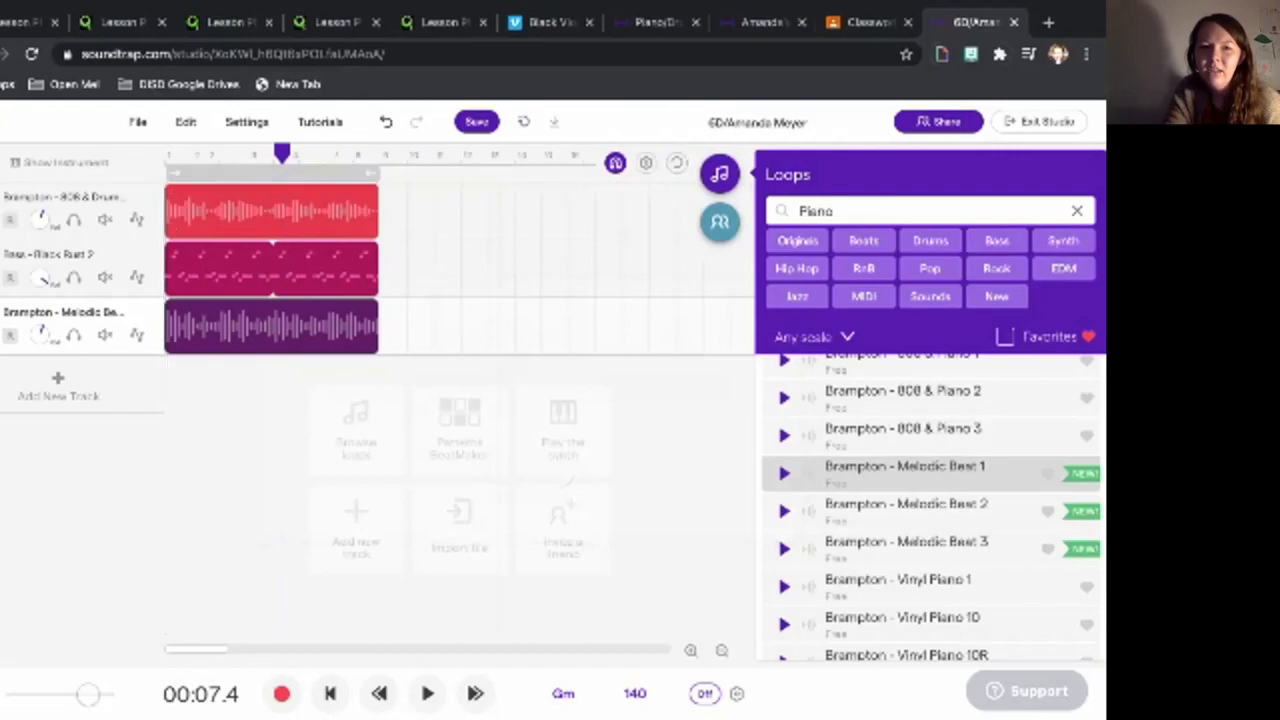
click(677, 162)
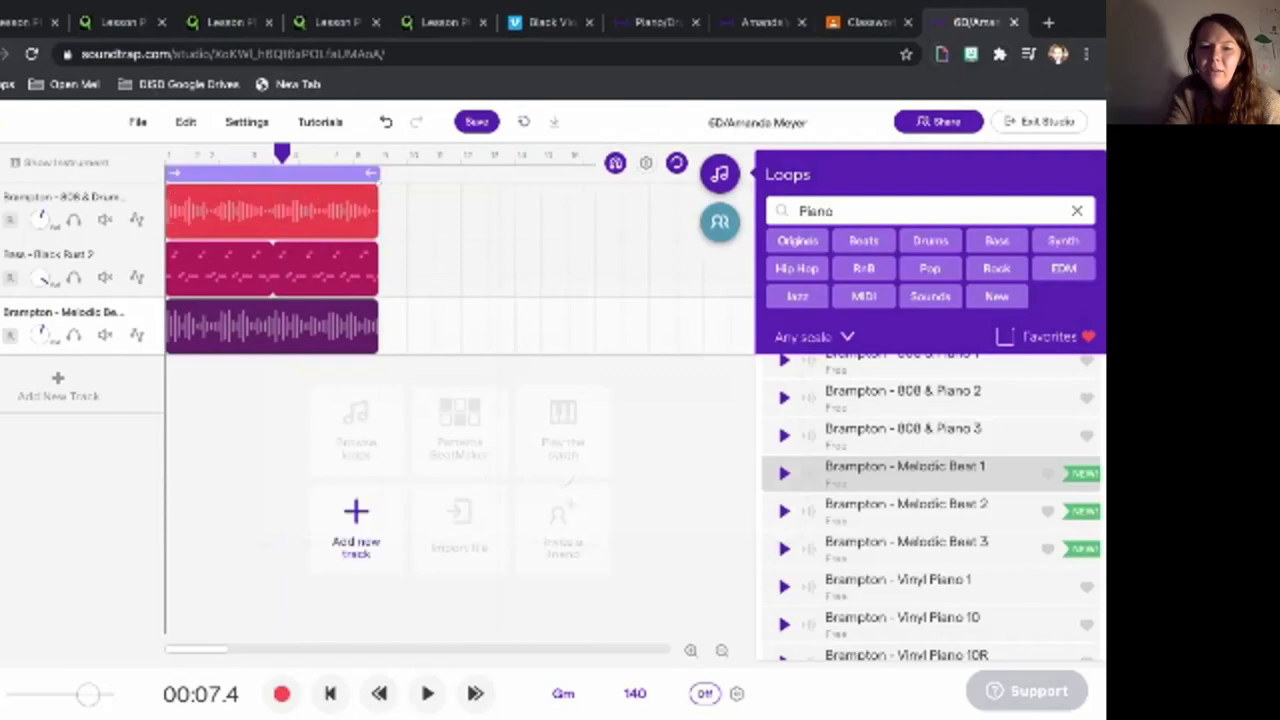
- Play the song from the start at 140 BPM, stop it, and save the project
click(330, 693)
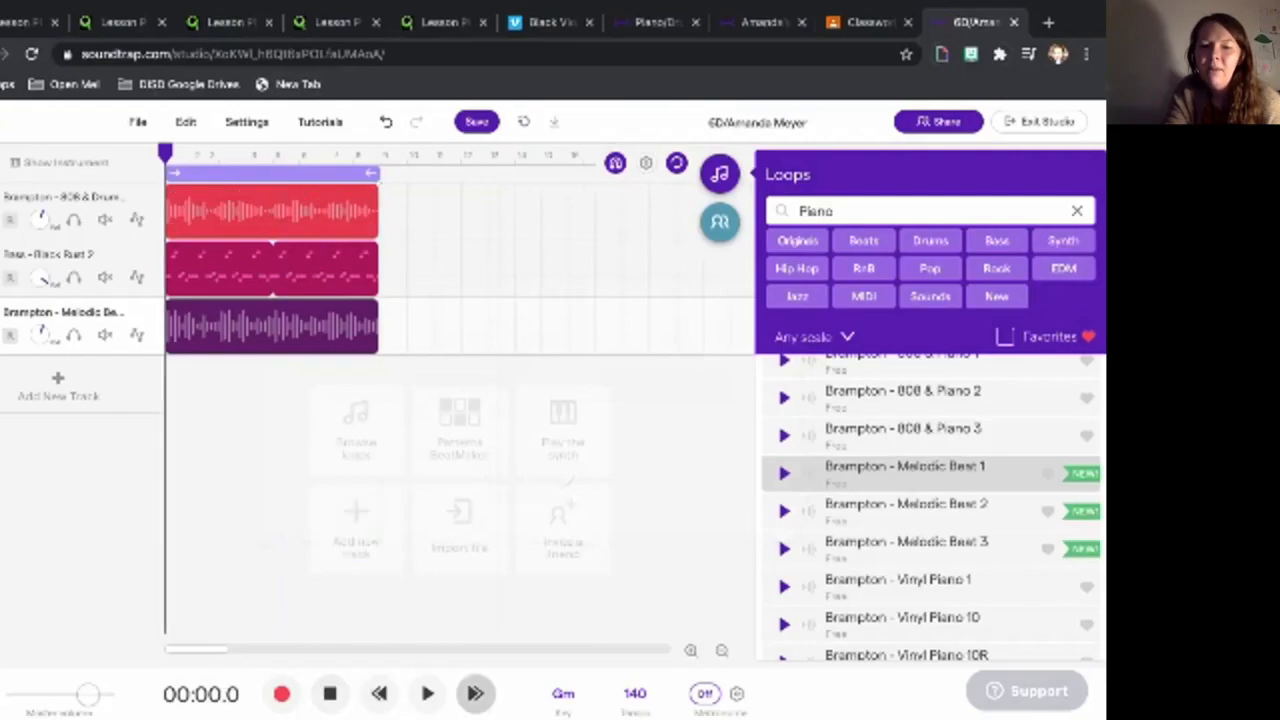
click(427, 693)
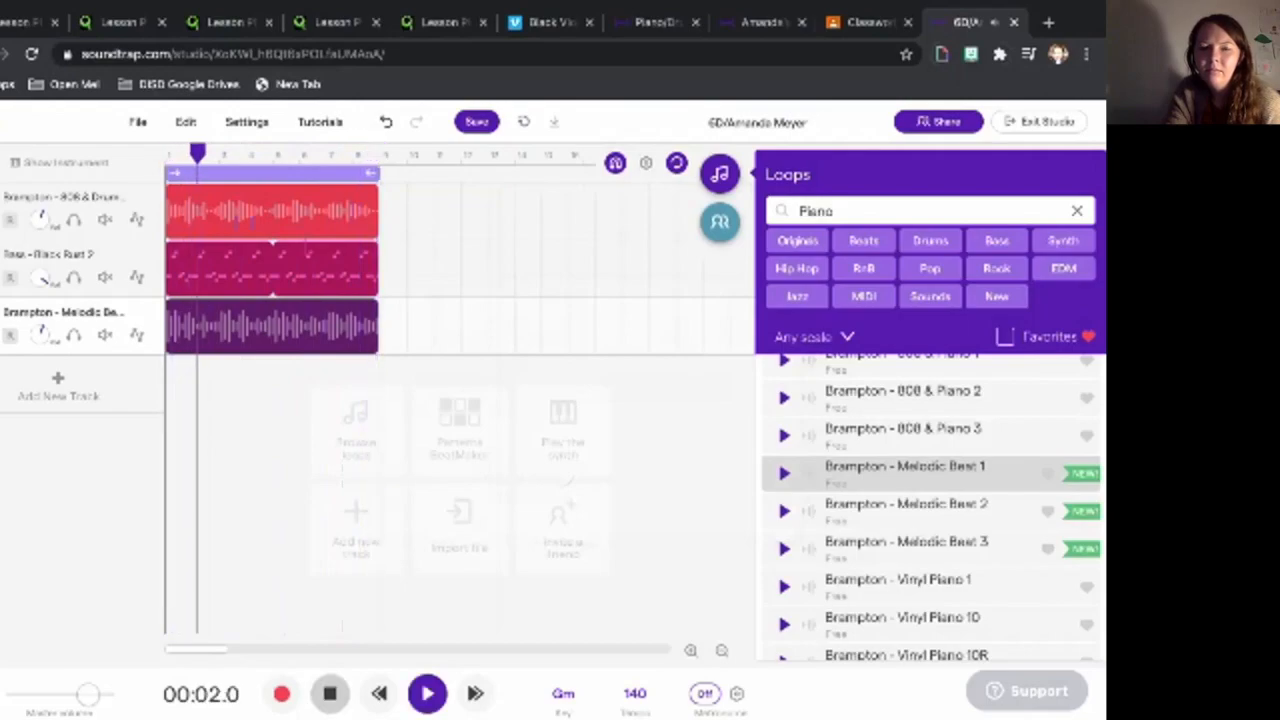
click(330, 693)
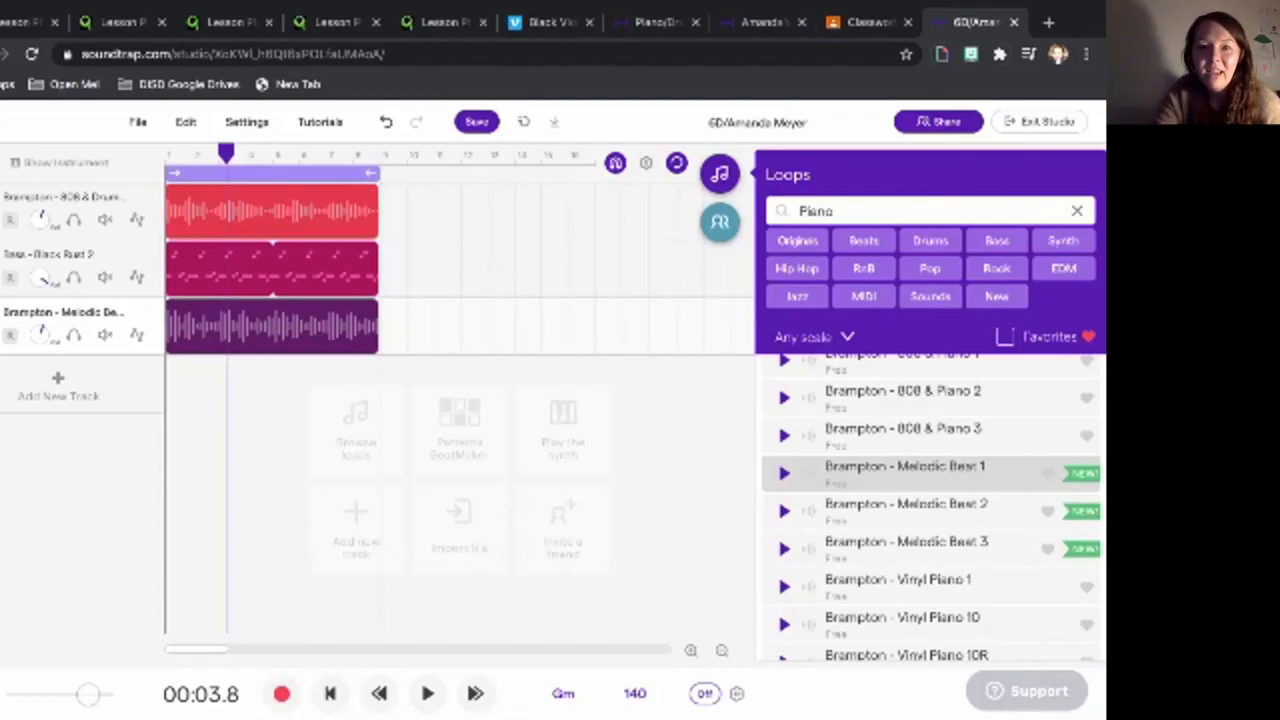
click(477, 122)
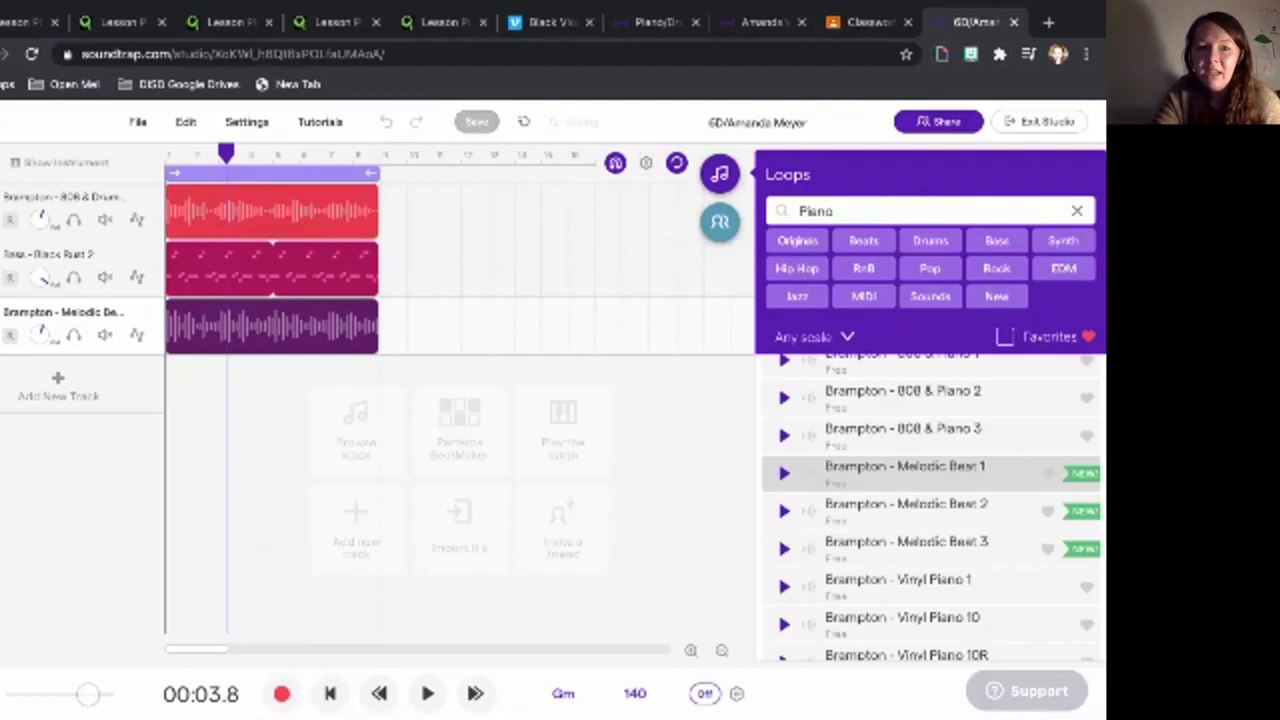
- Set the first track's colour to blue from its Color options
click(147, 197)
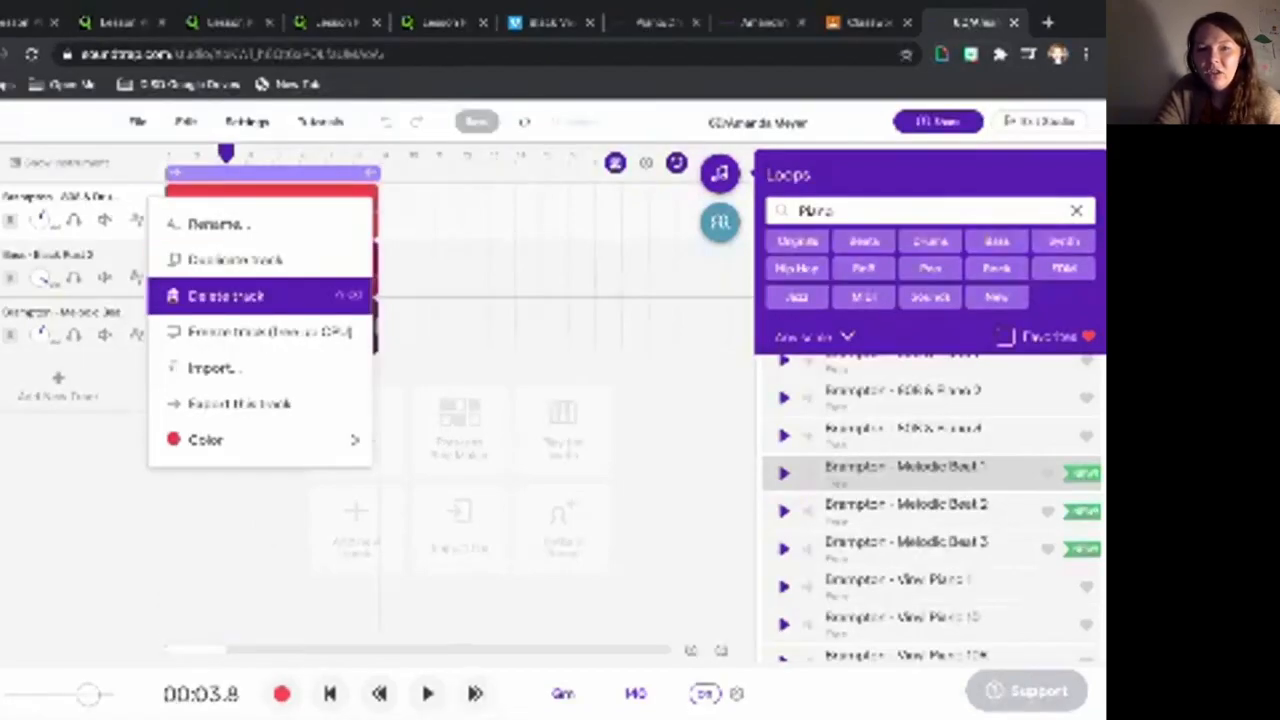
click(152, 194)
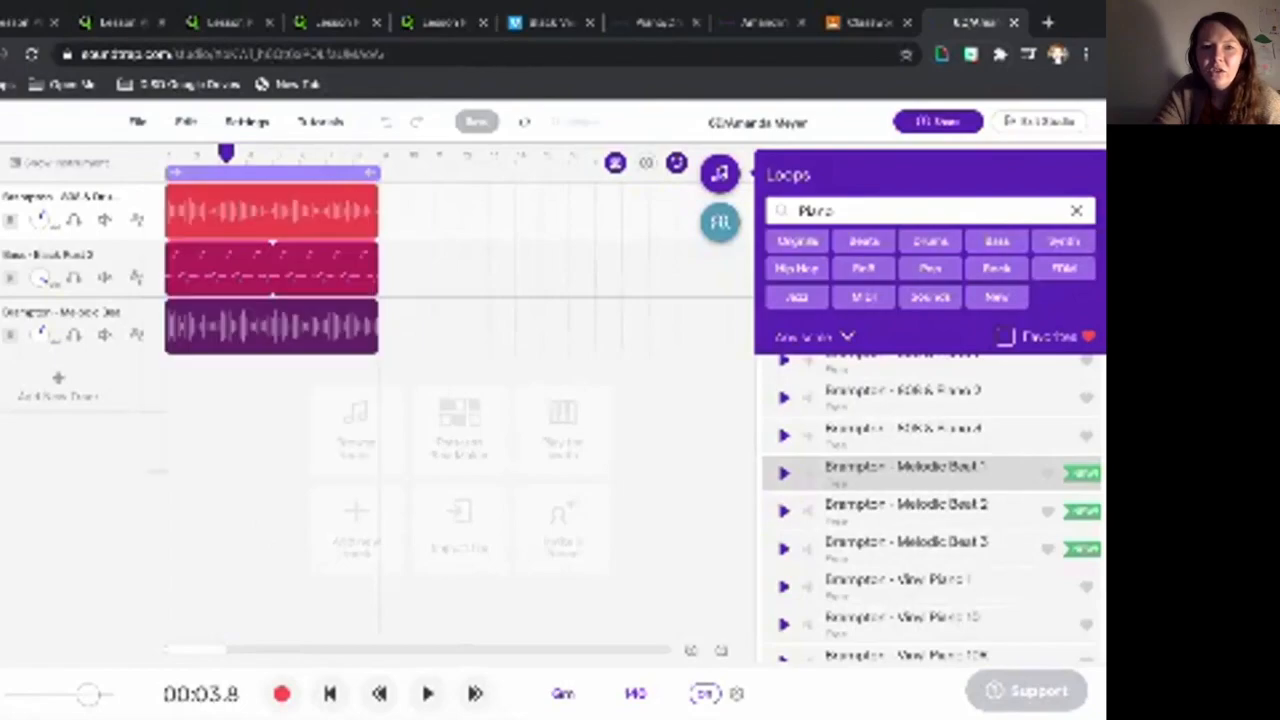
click(153, 194)
mouse_move(266, 436)
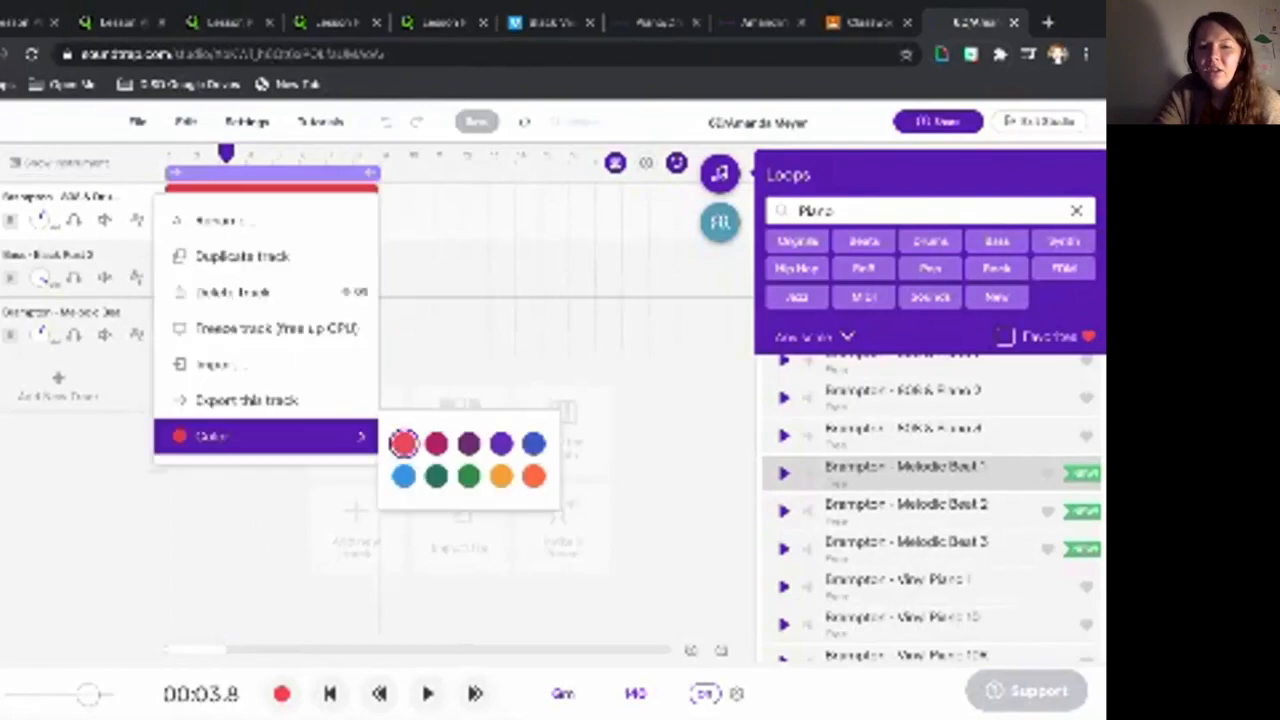
click(533, 443)
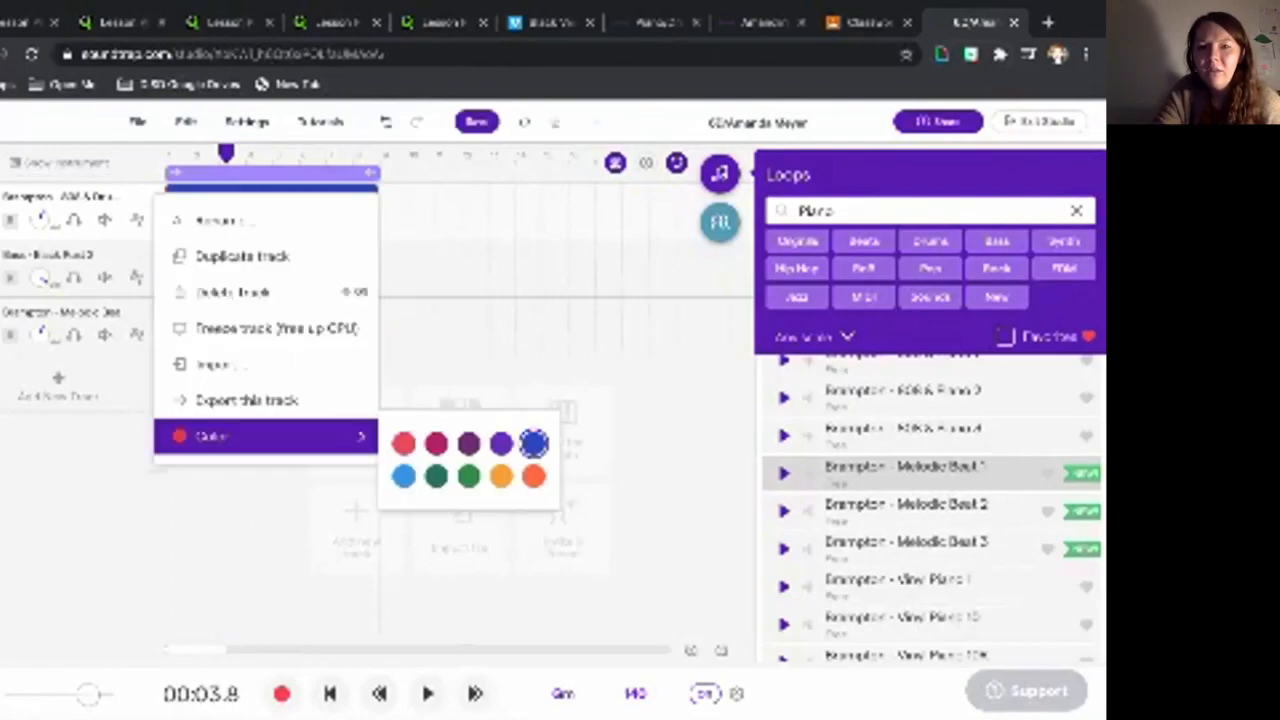
key(Escape)
- Reopen the first and Bass tracks' option menus to check them, then dismiss them
click(147, 197)
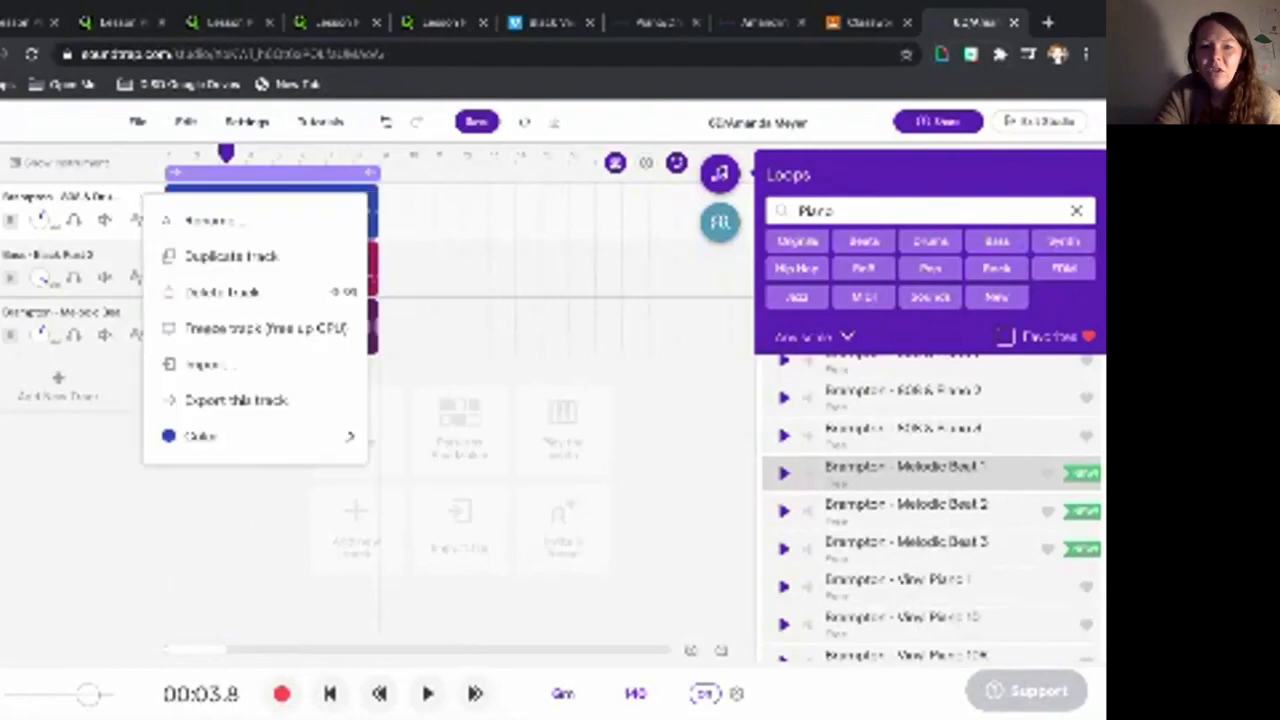
mouse_move(266, 436)
key(Escape)
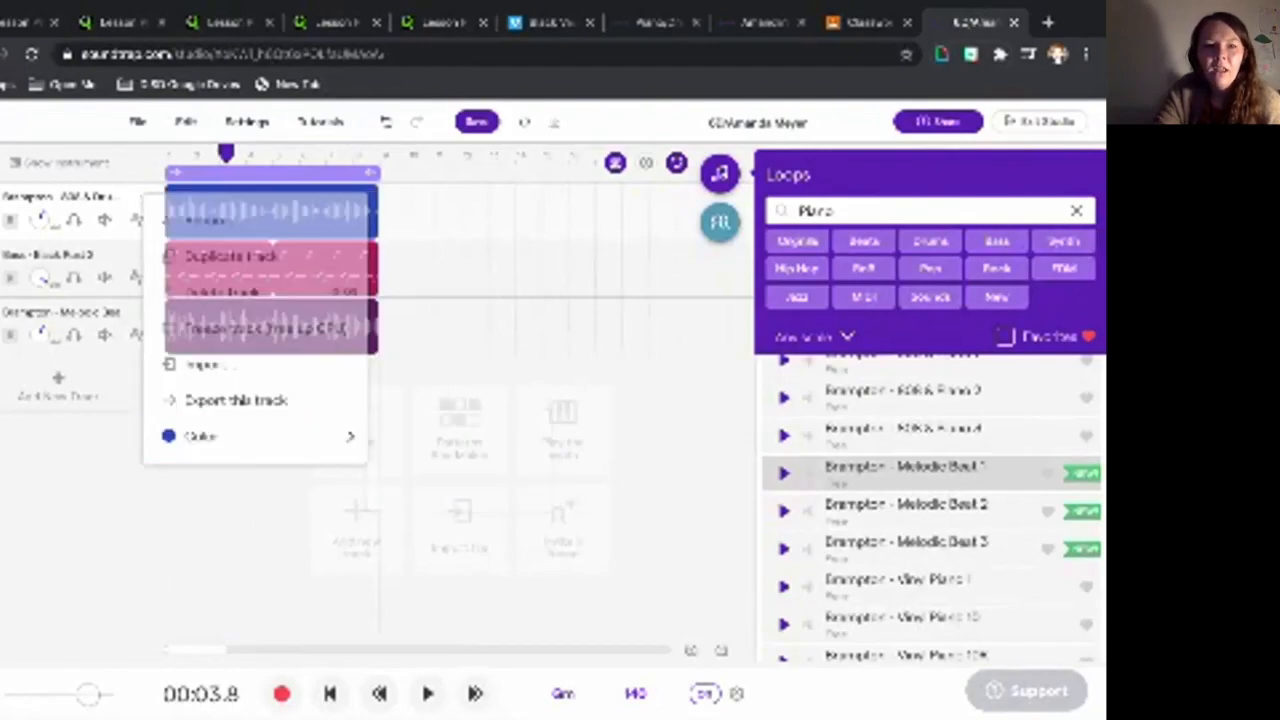
click(151, 255)
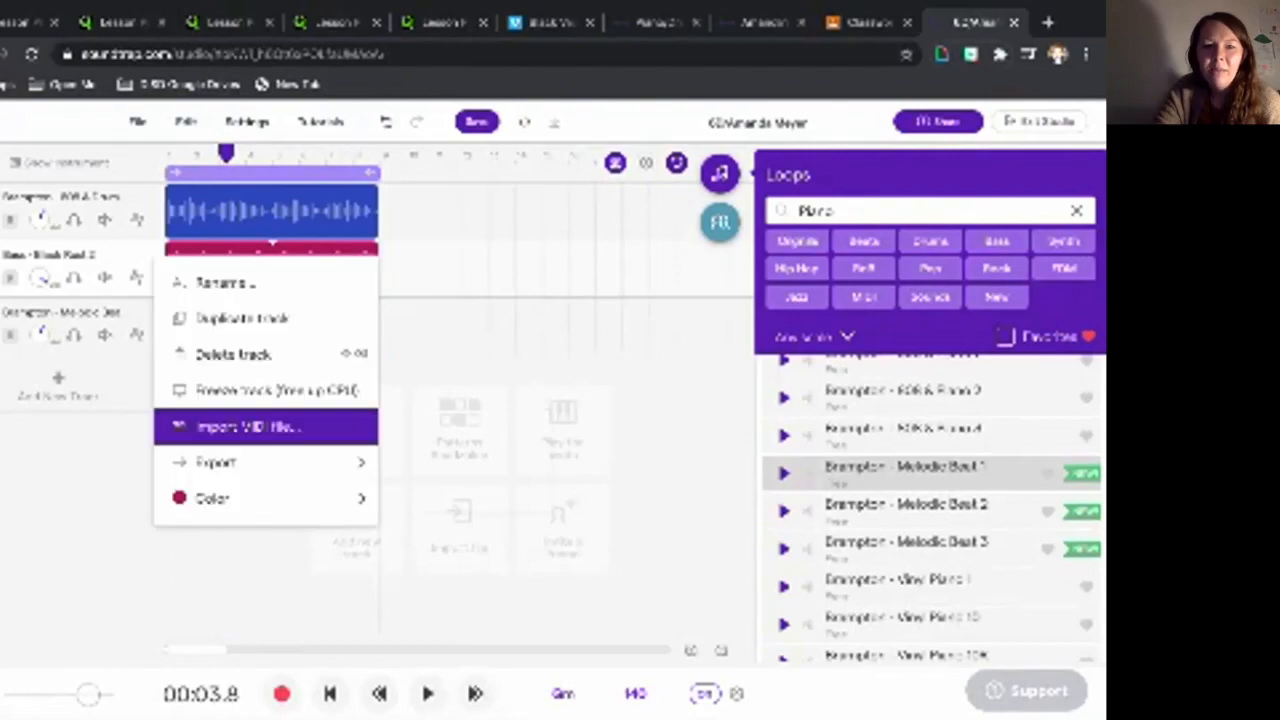
key(Escape)
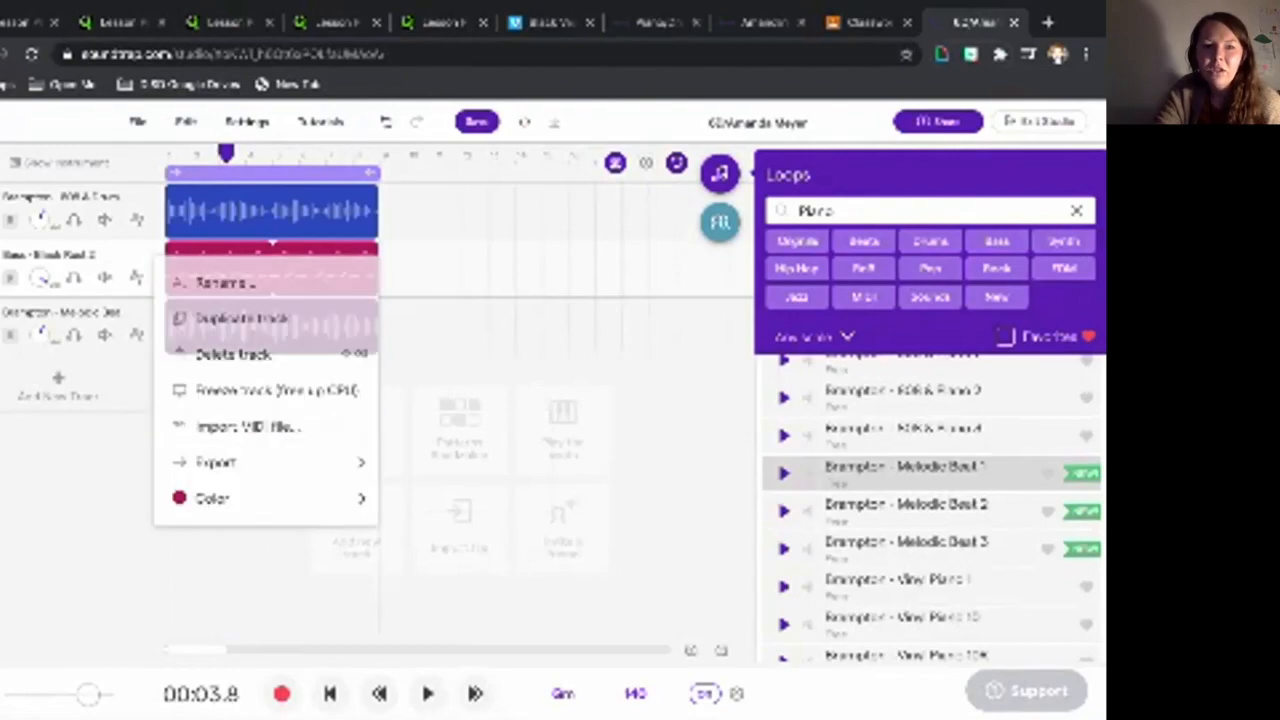
- Rename the first, second and third tracks to Drum, Bass and Piano using each track's Rename option
click(149, 196)
click(221, 222)
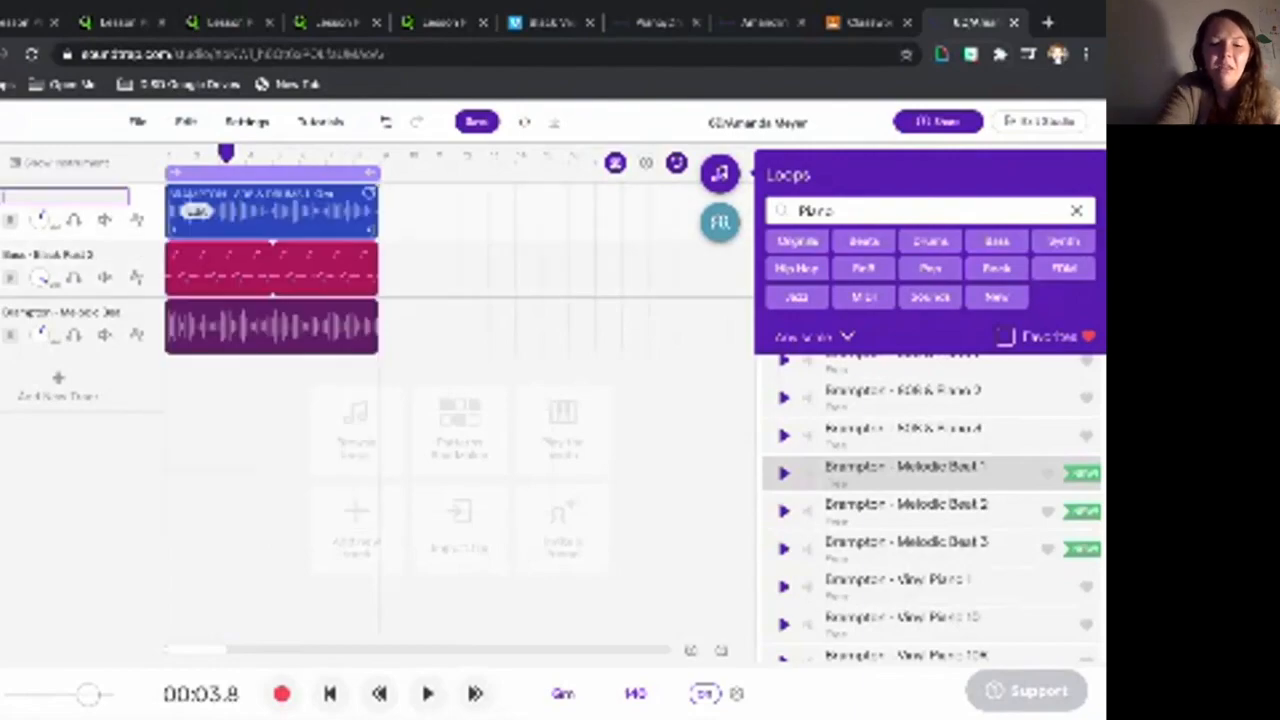
text(Drums)
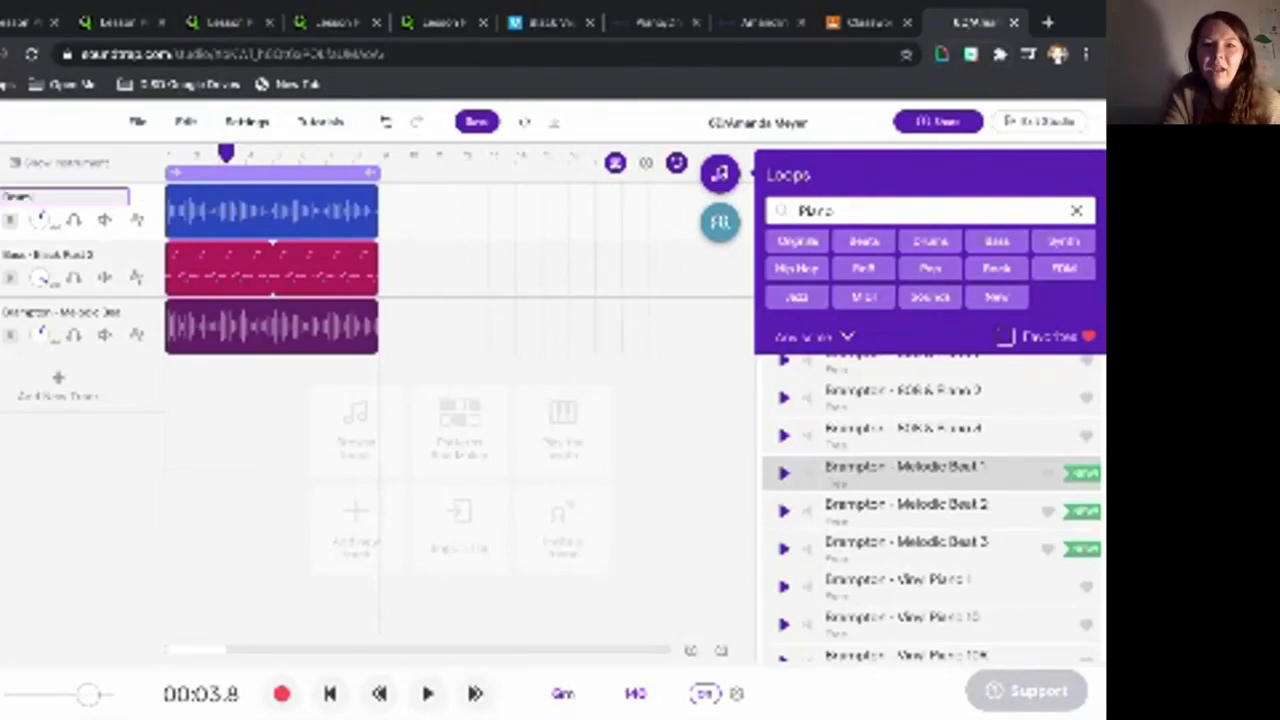
click(568, 214)
click(148, 254)
click(221, 280)
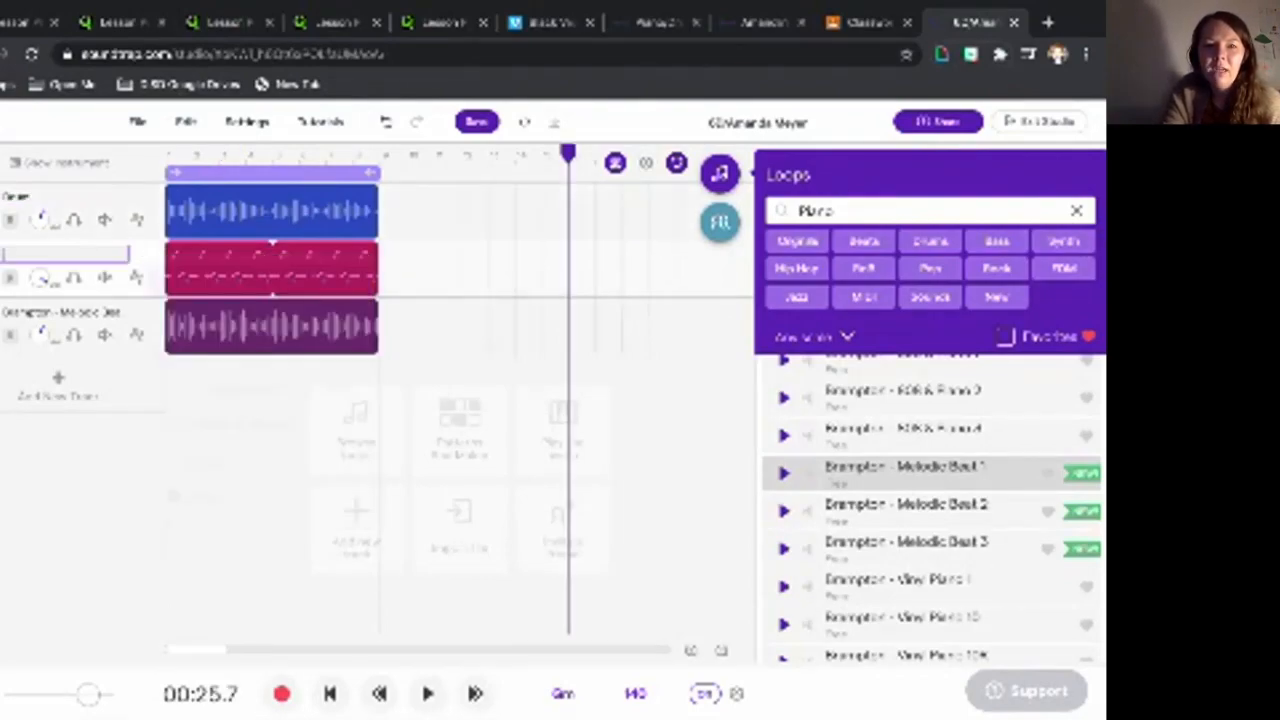
text(Bass)
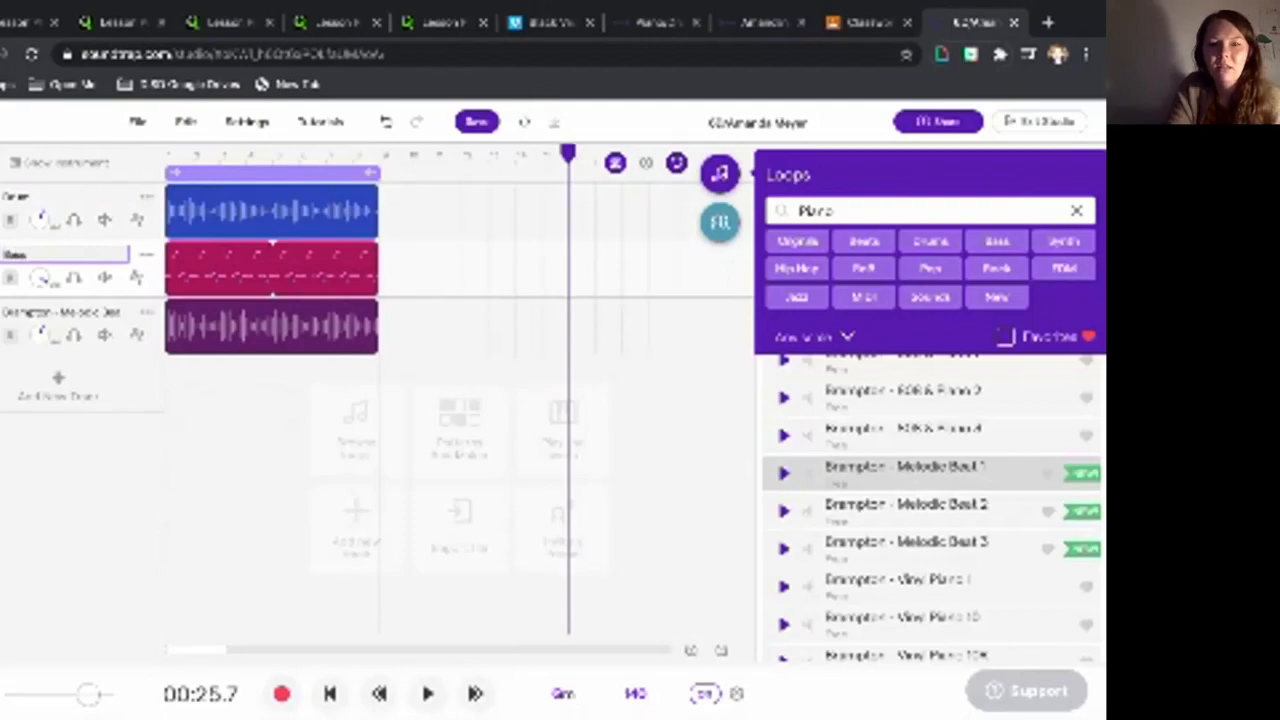
click(433, 268)
click(148, 312)
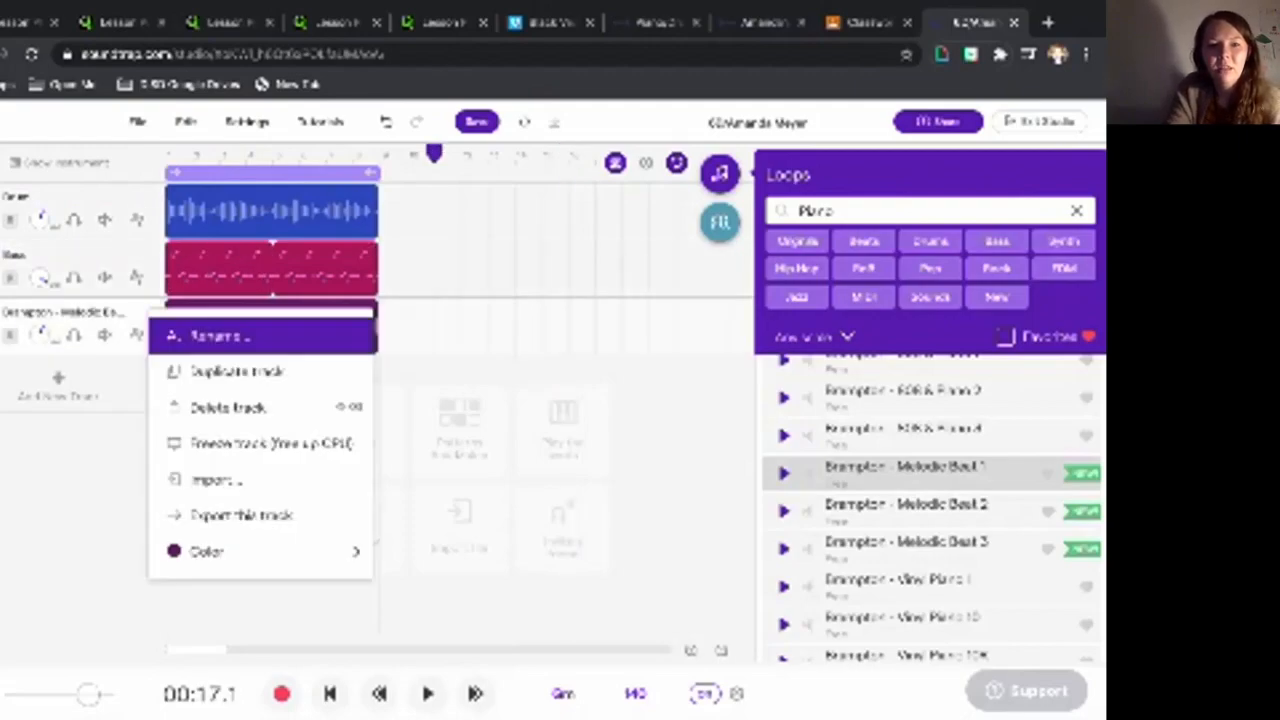
click(220, 336)
text(Piano)
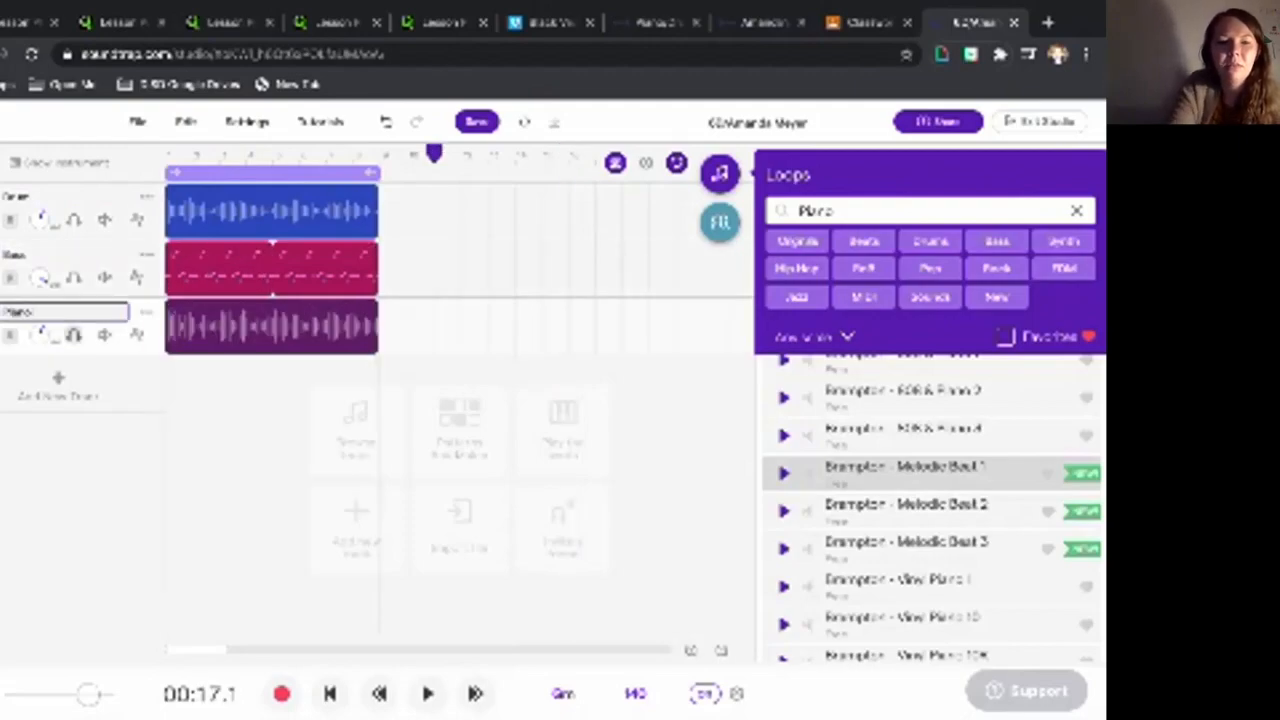
click(460, 270)
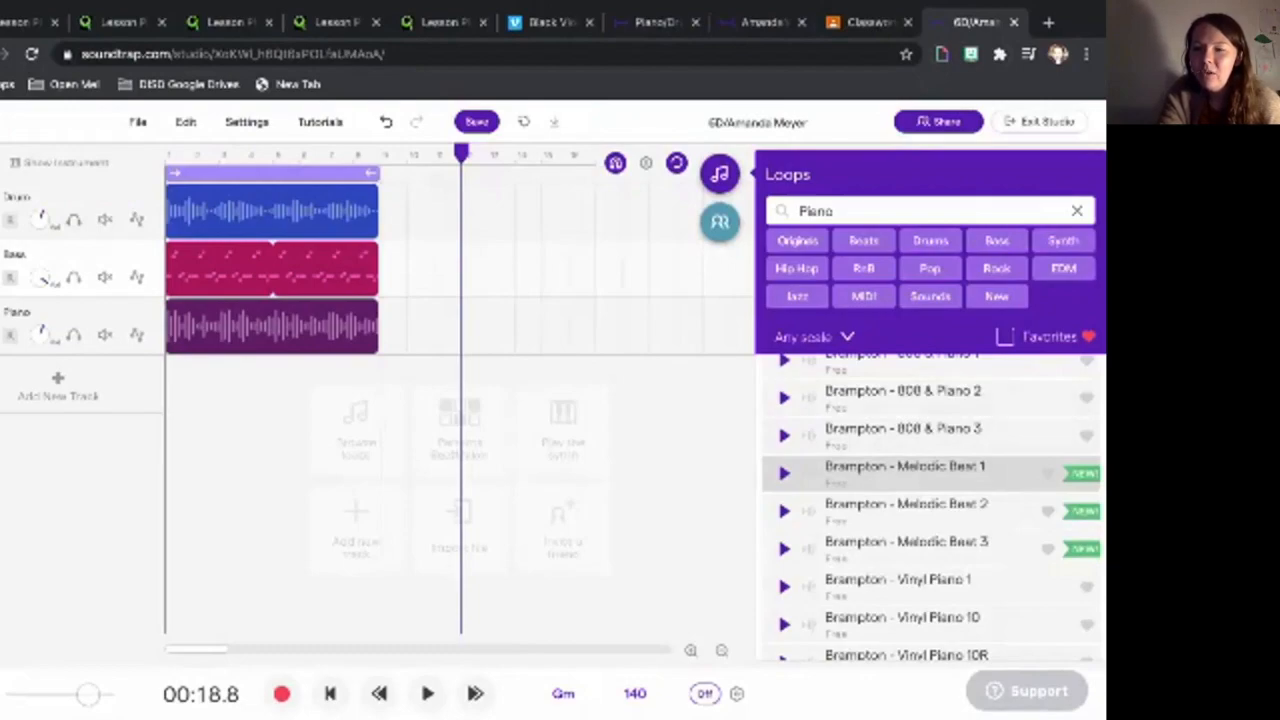
- Favourite Brampton - 808 & Piano 2, clear the Piano search, and toggle the Favorites filter on and off
click(1087, 398)
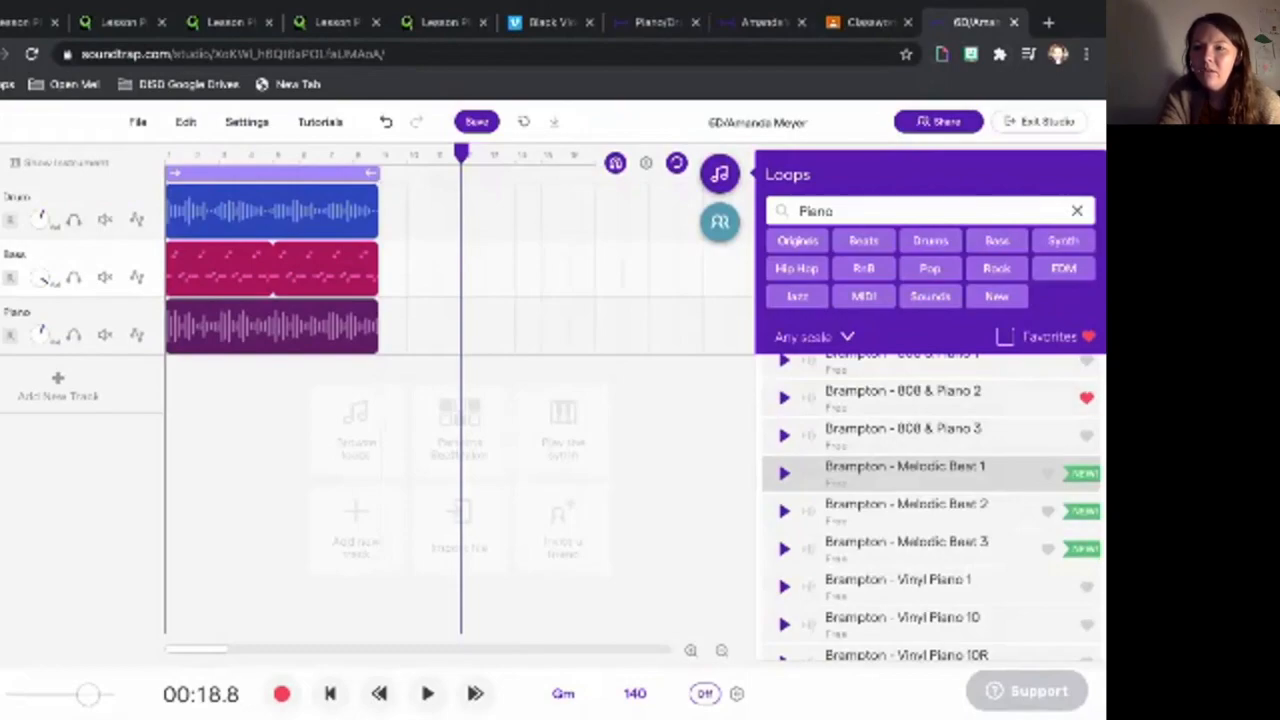
click(1077, 210)
click(1005, 365)
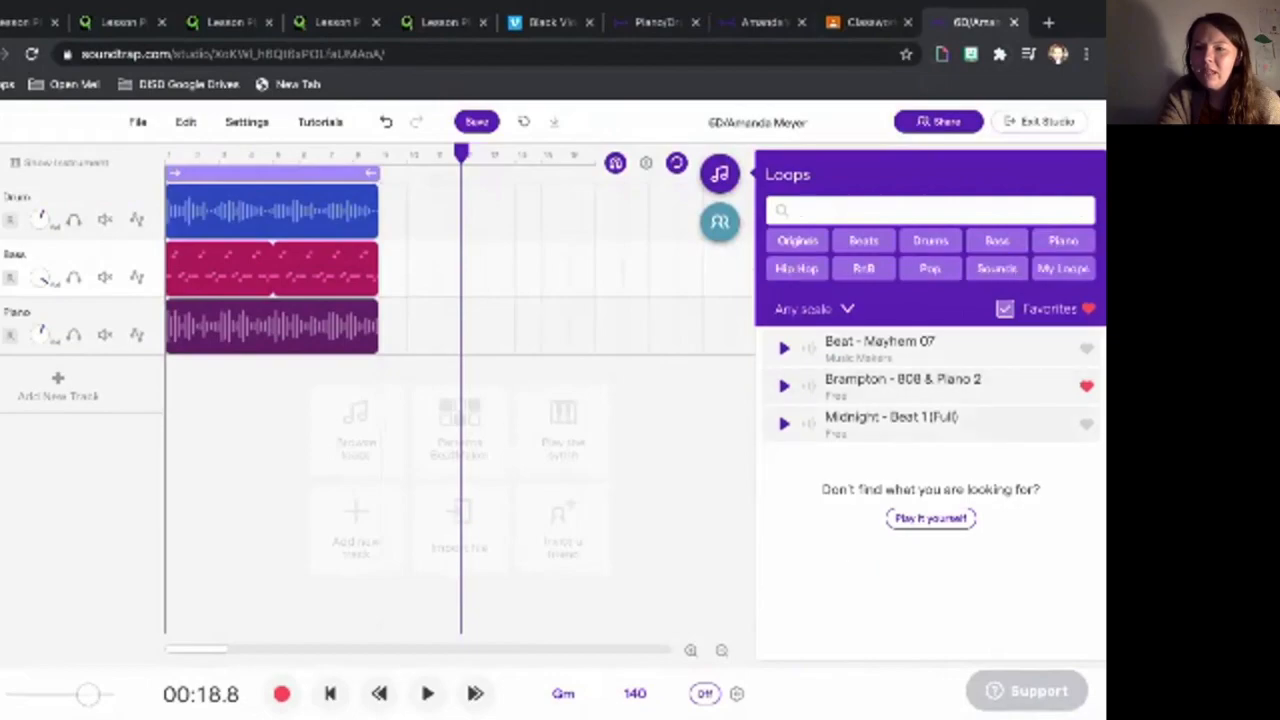
click(1005, 309)
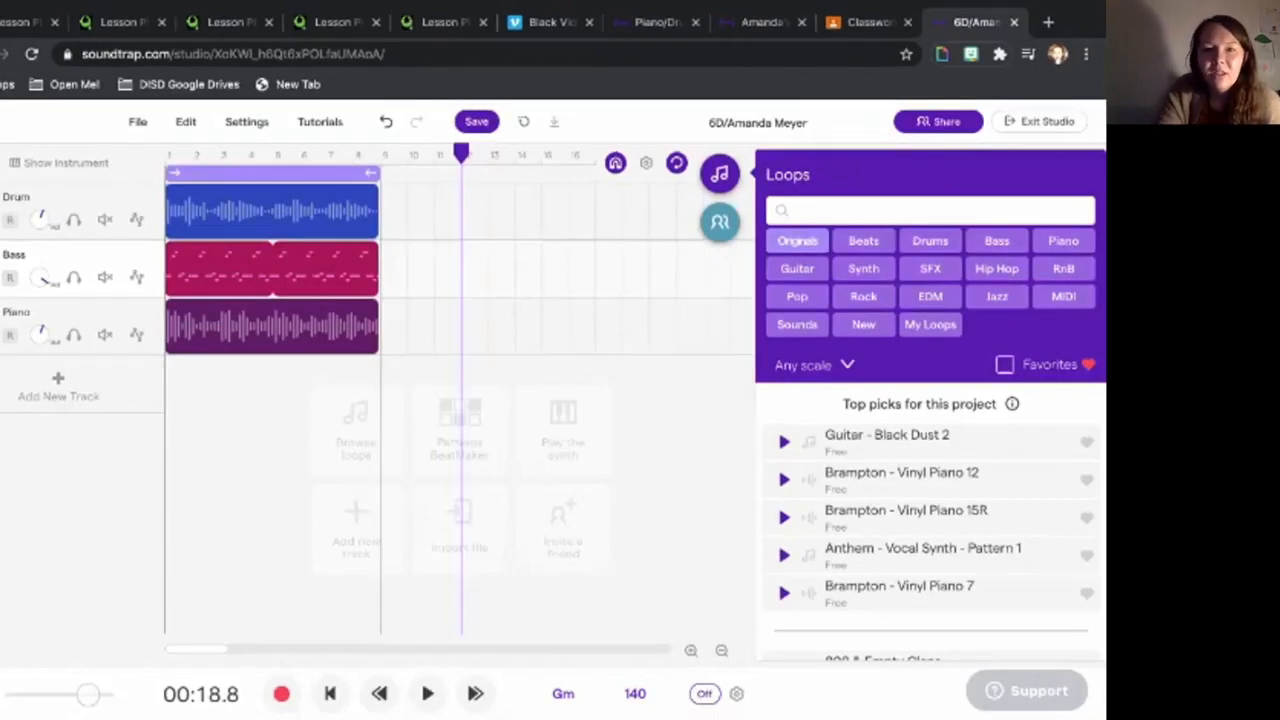
- Save the 140 BPM project with its Drum, Bass and Piano tracks via the toolbar Save button
click(477, 121)
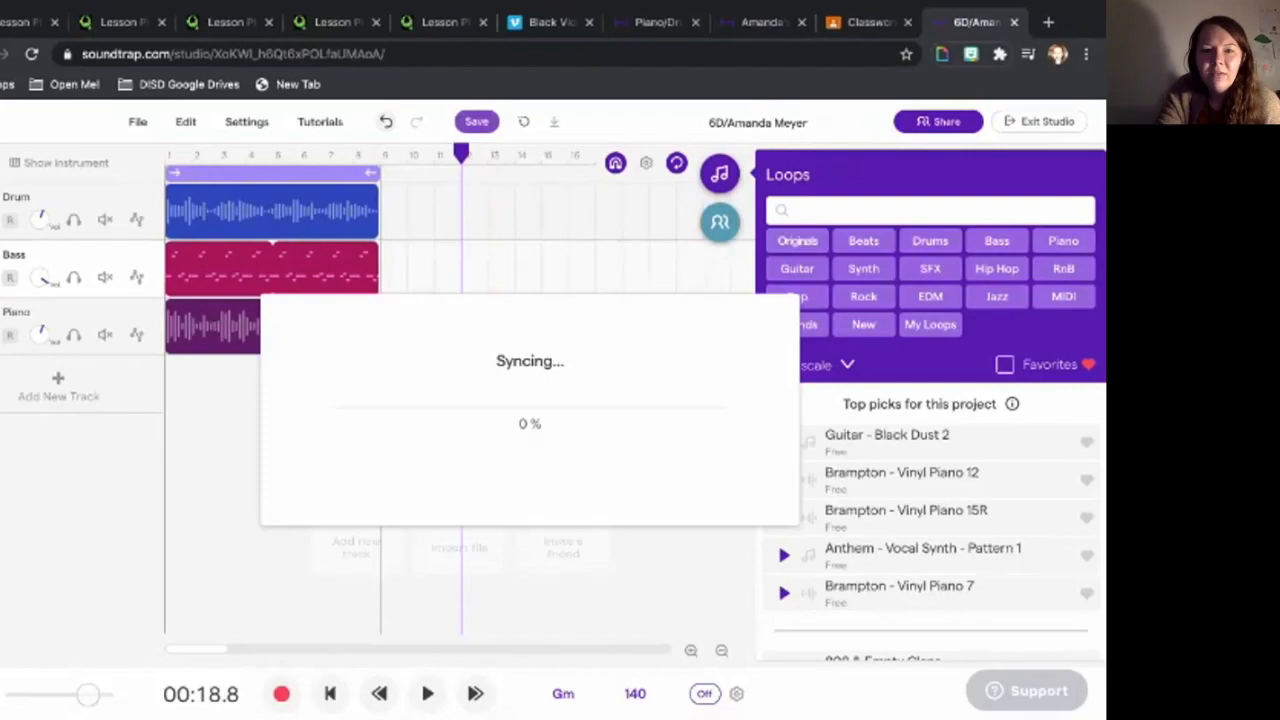